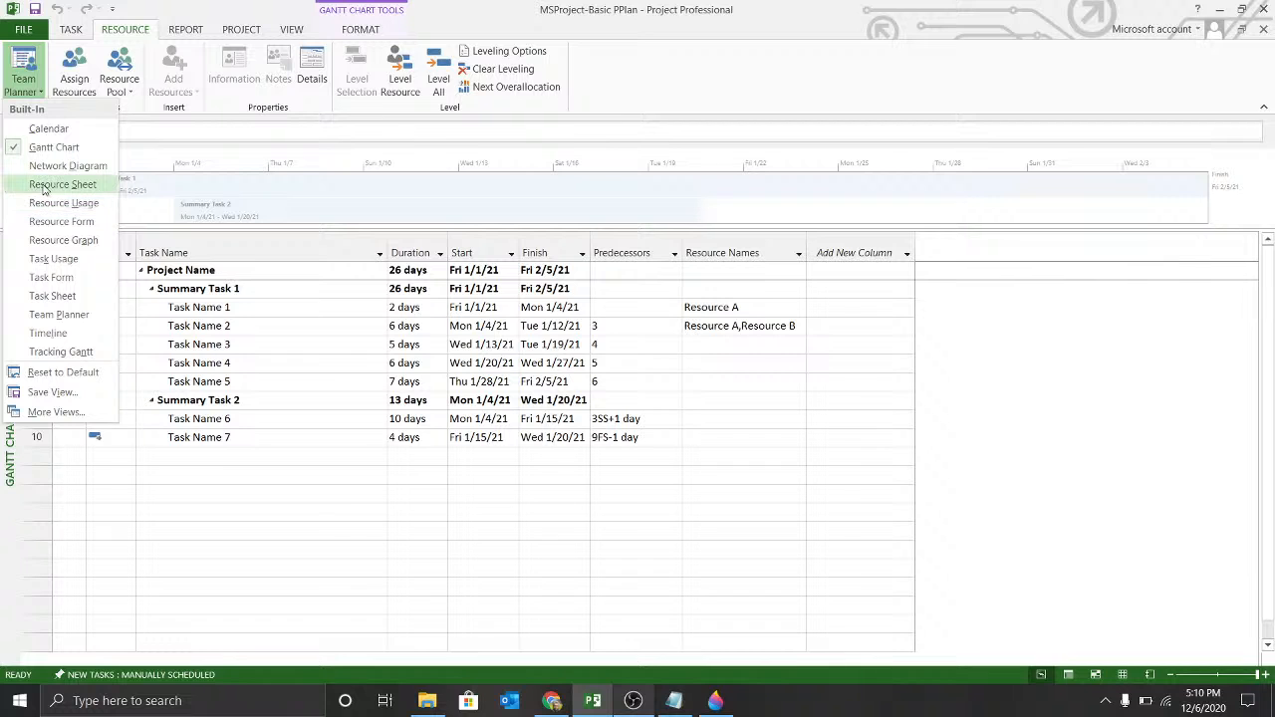
Step: Switch to the Resource Sheet view and open the Resource Information dialog for Resource A
{"action": "left_click", "coordinate": [44, 190]}
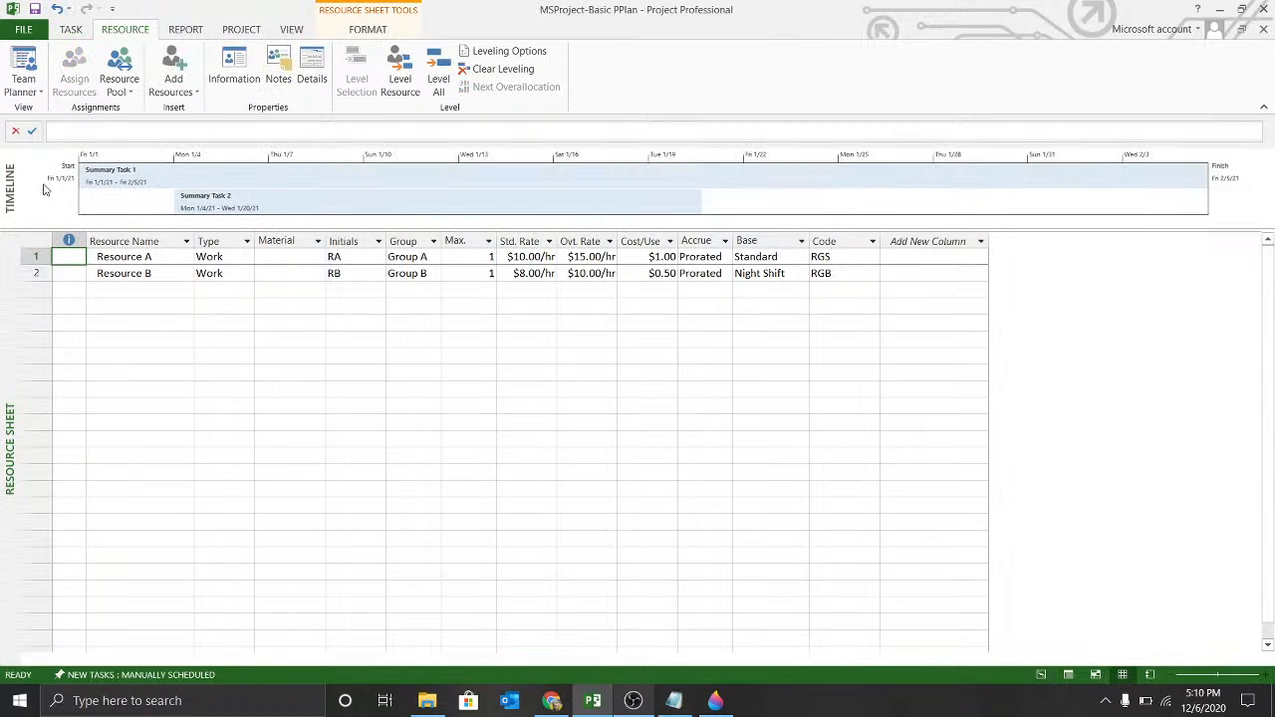
{"action": "double_click", "coordinate": [145, 258]}
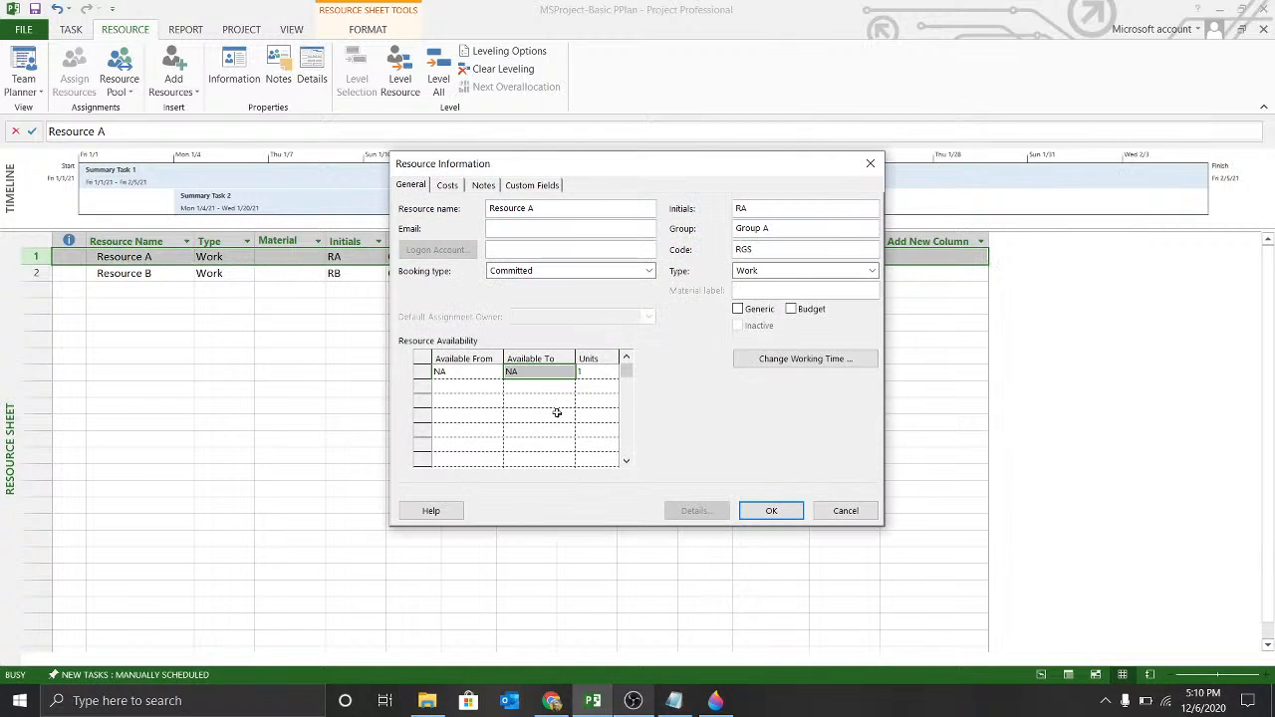
{"action": "left_click", "coordinate": [846, 511]}
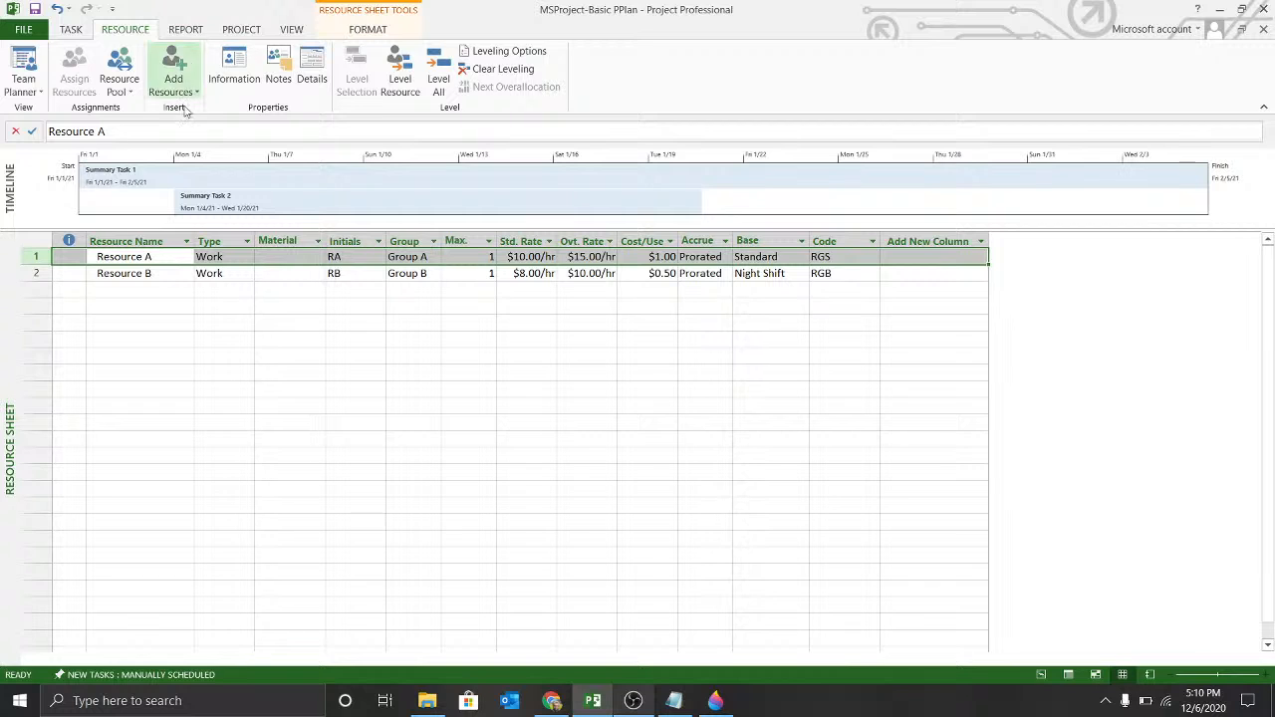
{"action": "double_click", "coordinate": [147, 260]}
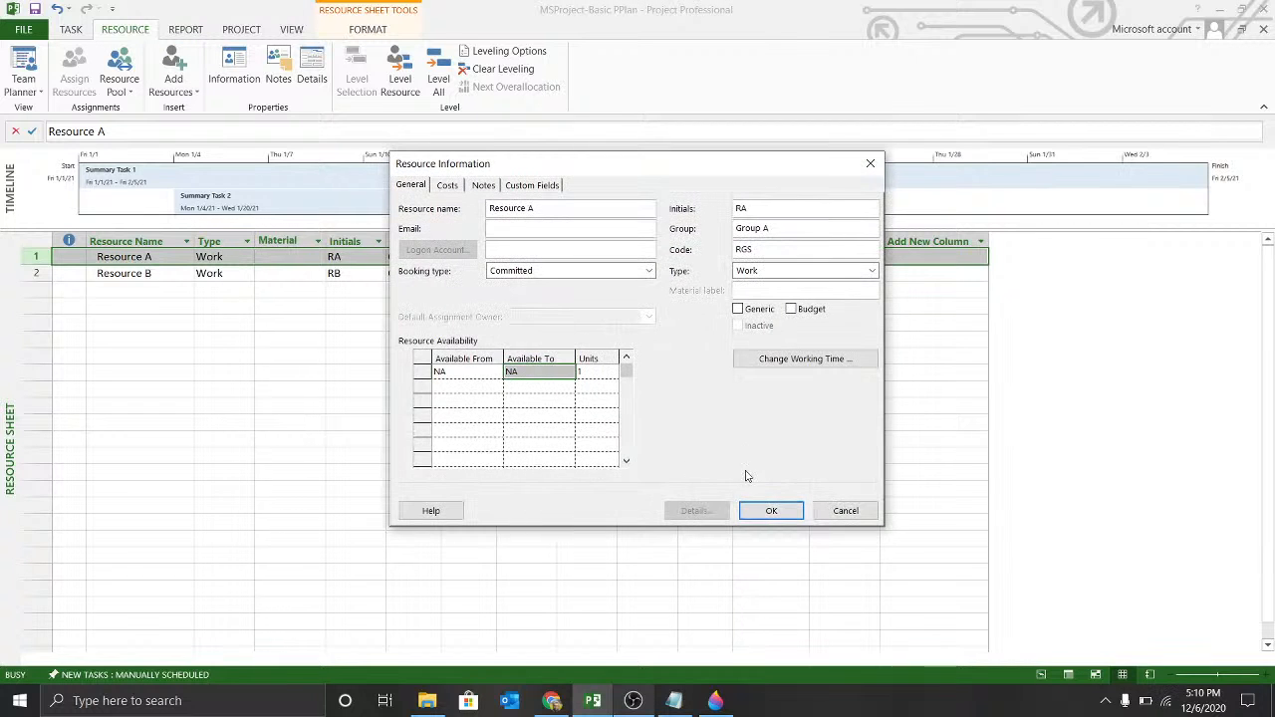
{"action": "left_click", "coordinate": [838, 511]}
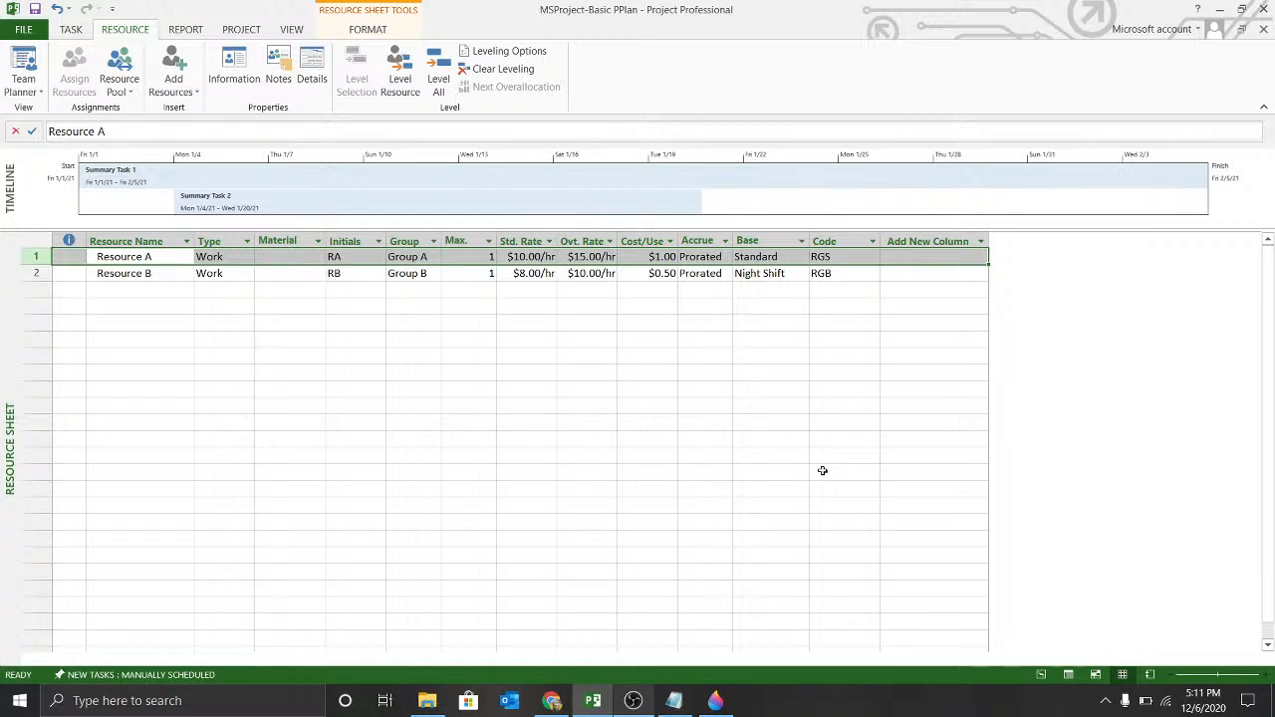
{"action": "left_click", "coordinate": [231, 80]}
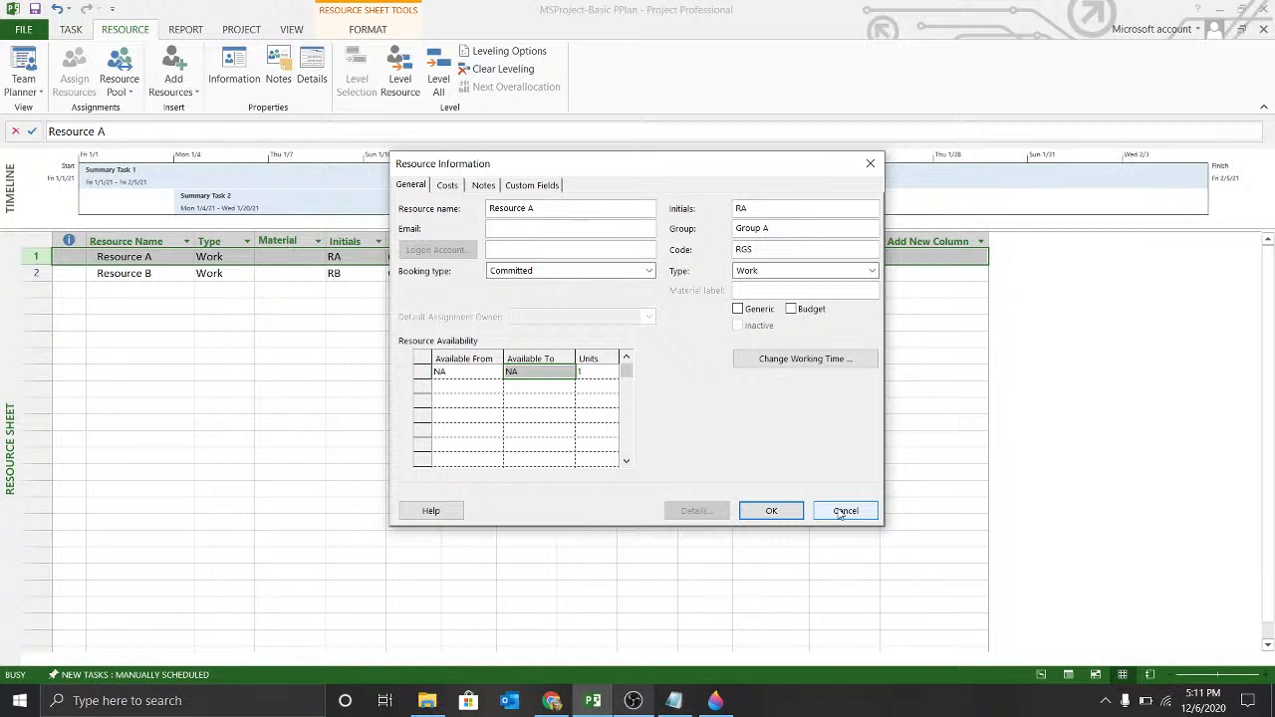
{"action": "left_click_drag", "start_coordinate": [735, 161], "coordinate": [628, 249]}
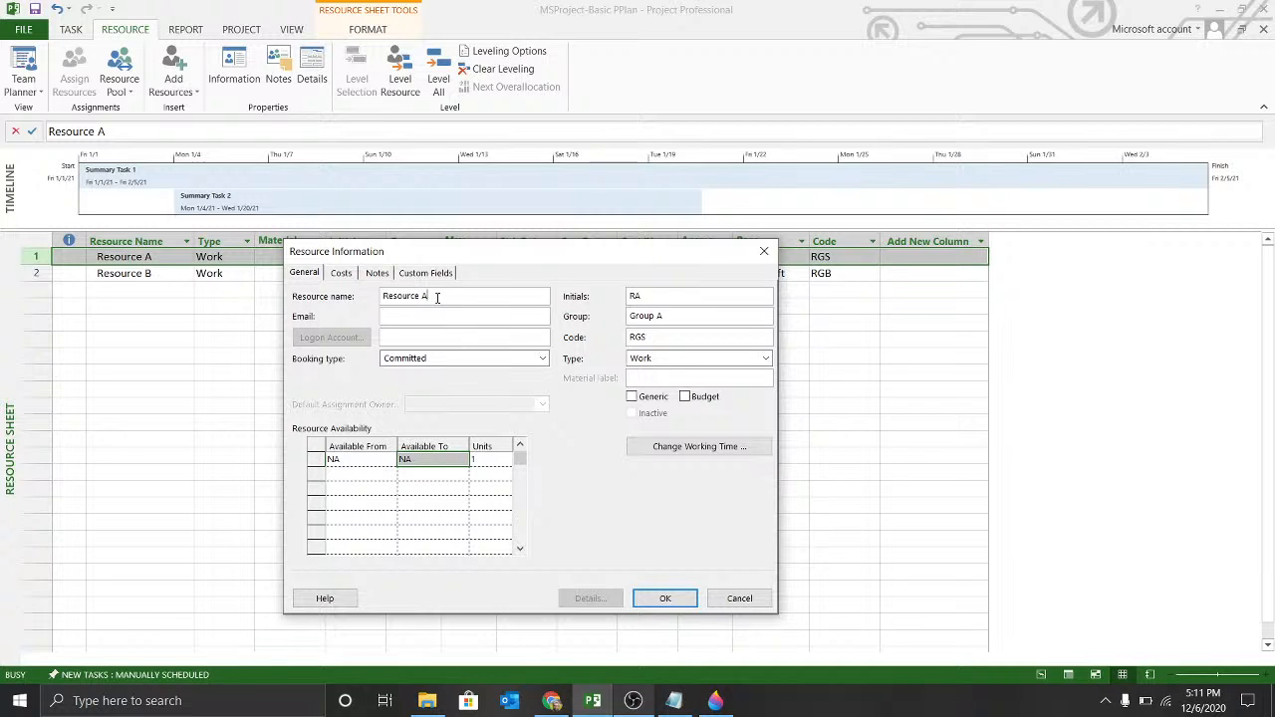
Step: Change Resource A's type to Material, and check its material label and cost rate fields
{"action": "left_click", "coordinate": [687, 301]}
{"action": "left_click", "coordinate": [688, 315]}
{"action": "left_click", "coordinate": [686, 359]}
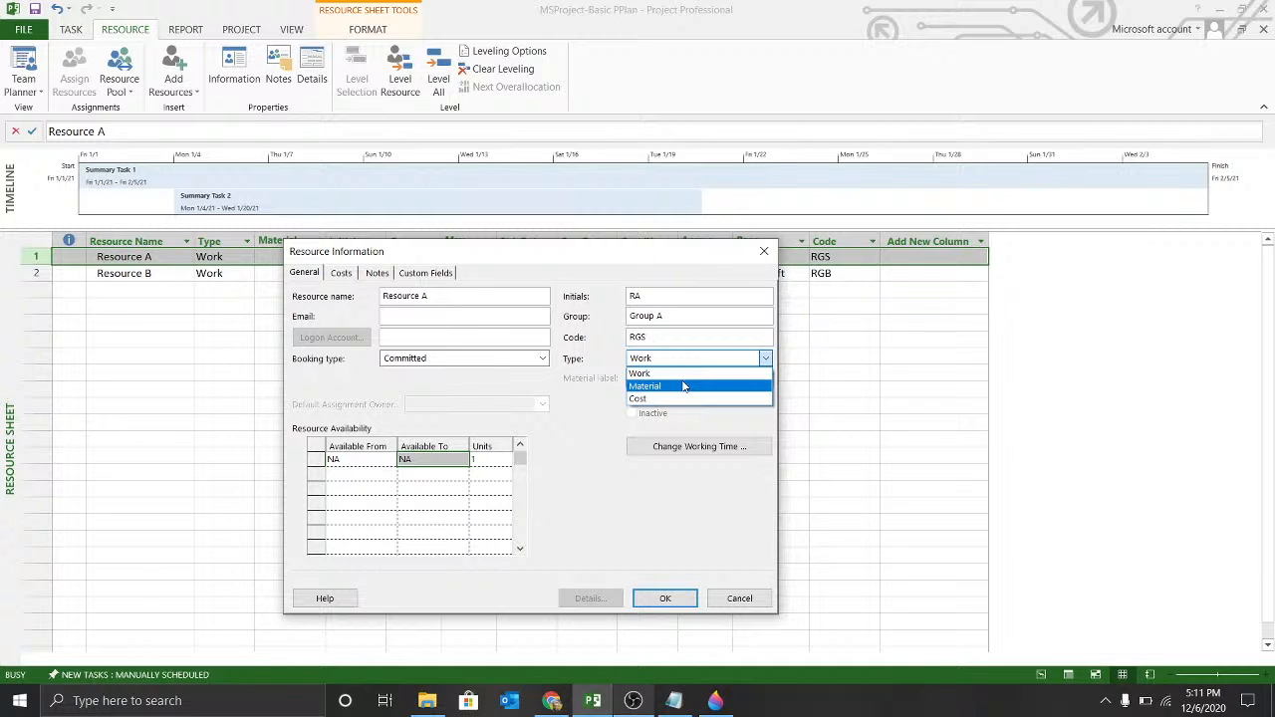
{"action": "left_click", "coordinate": [684, 386]}
{"action": "left_click", "coordinate": [683, 380]}
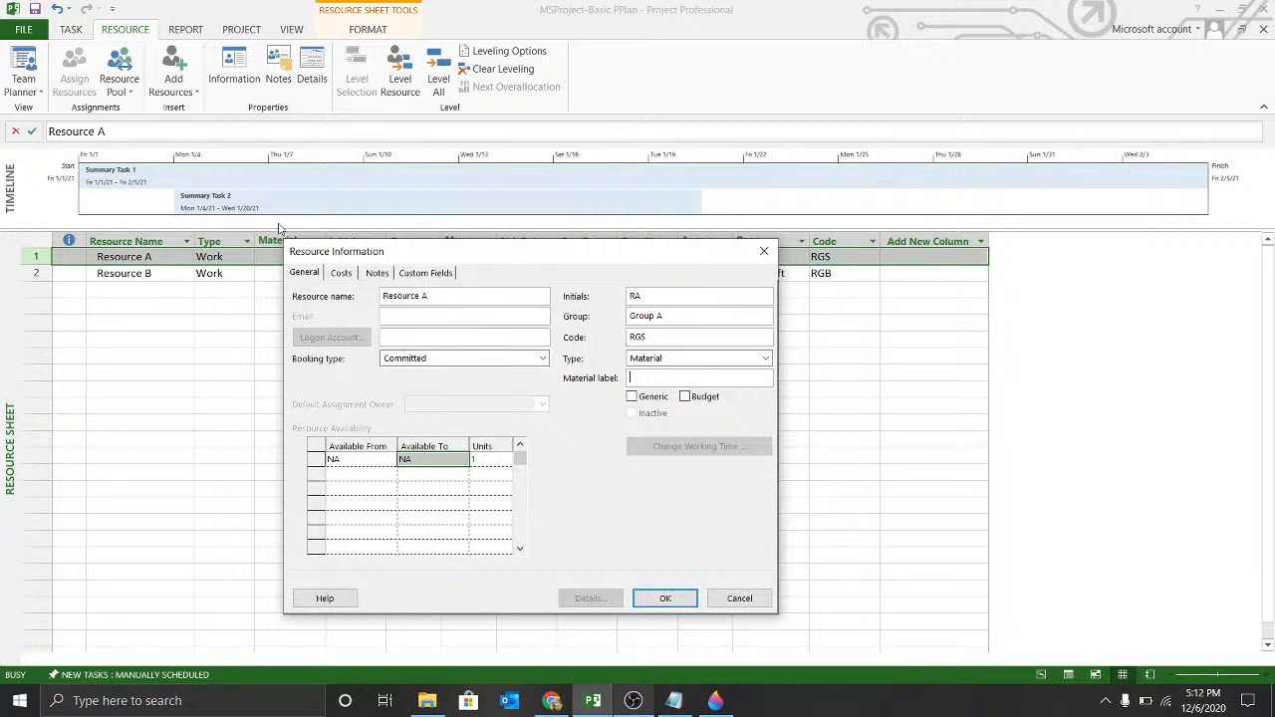
{"action": "left_click", "coordinate": [340, 275]}
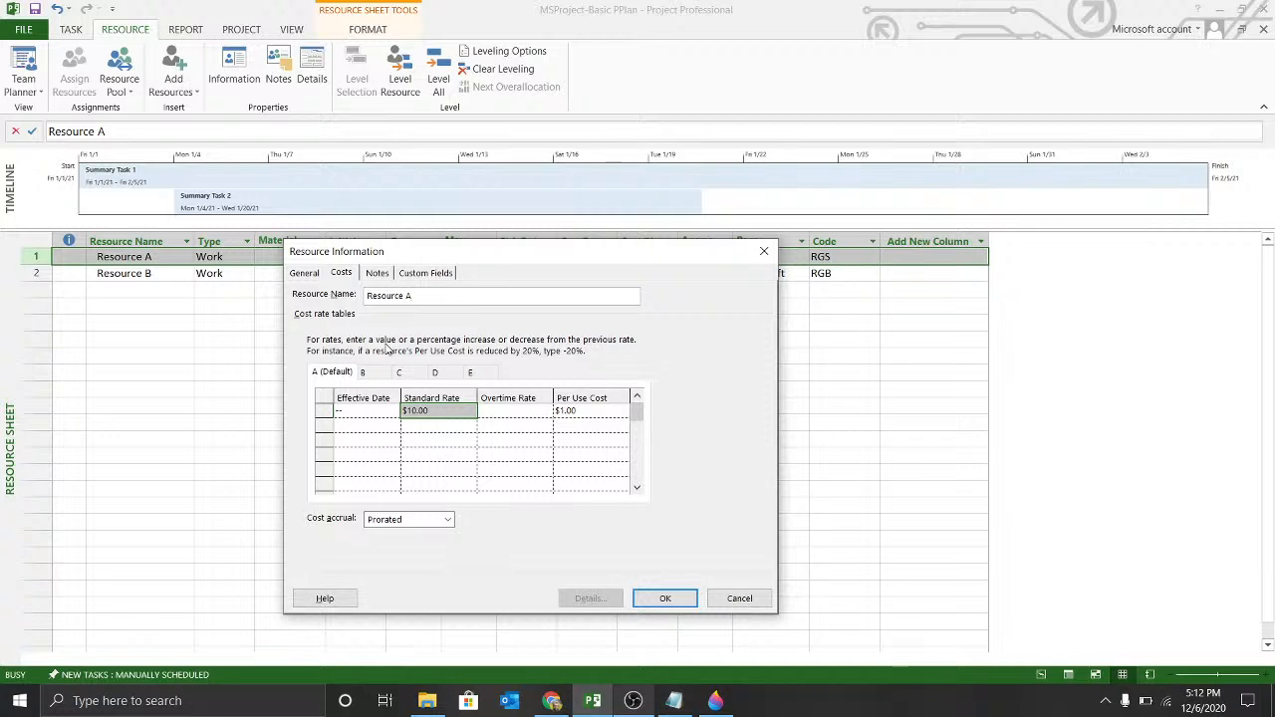
{"action": "left_click", "coordinate": [389, 414]}
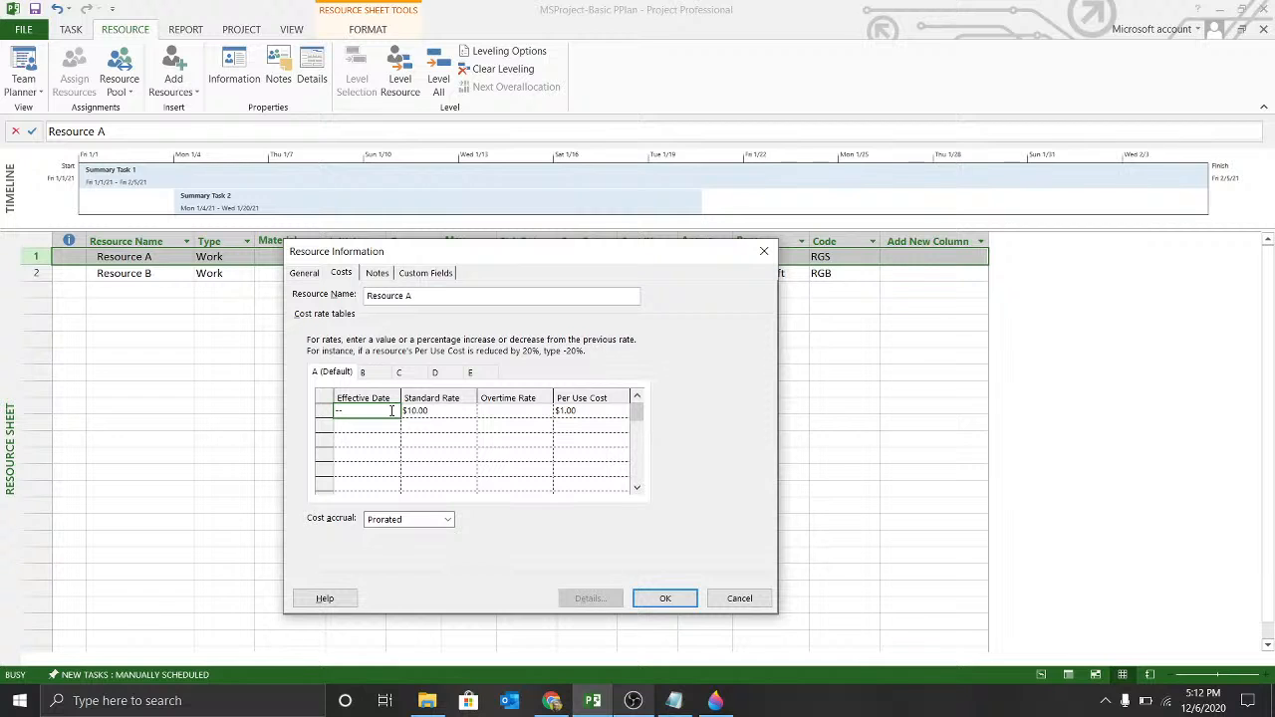
{"action": "left_click", "coordinate": [305, 272]}
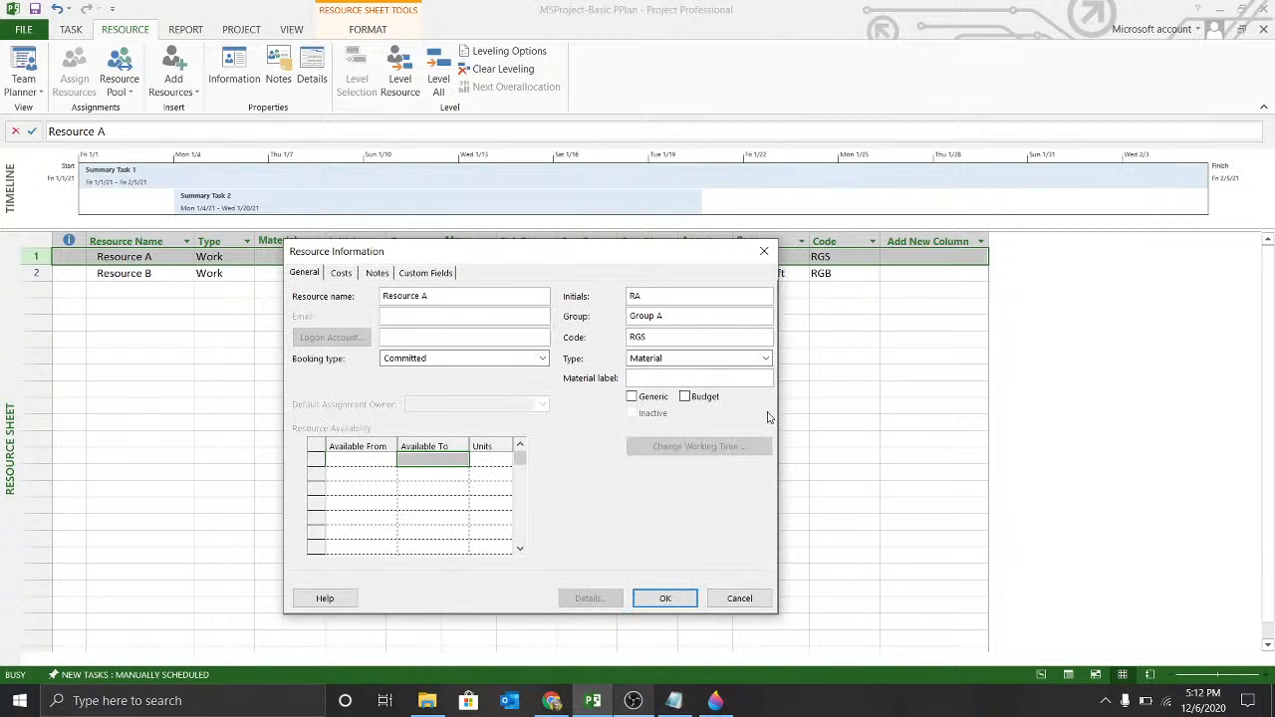
Step: Return Resource A's type to Work
{"action": "left_click", "coordinate": [728, 357]}
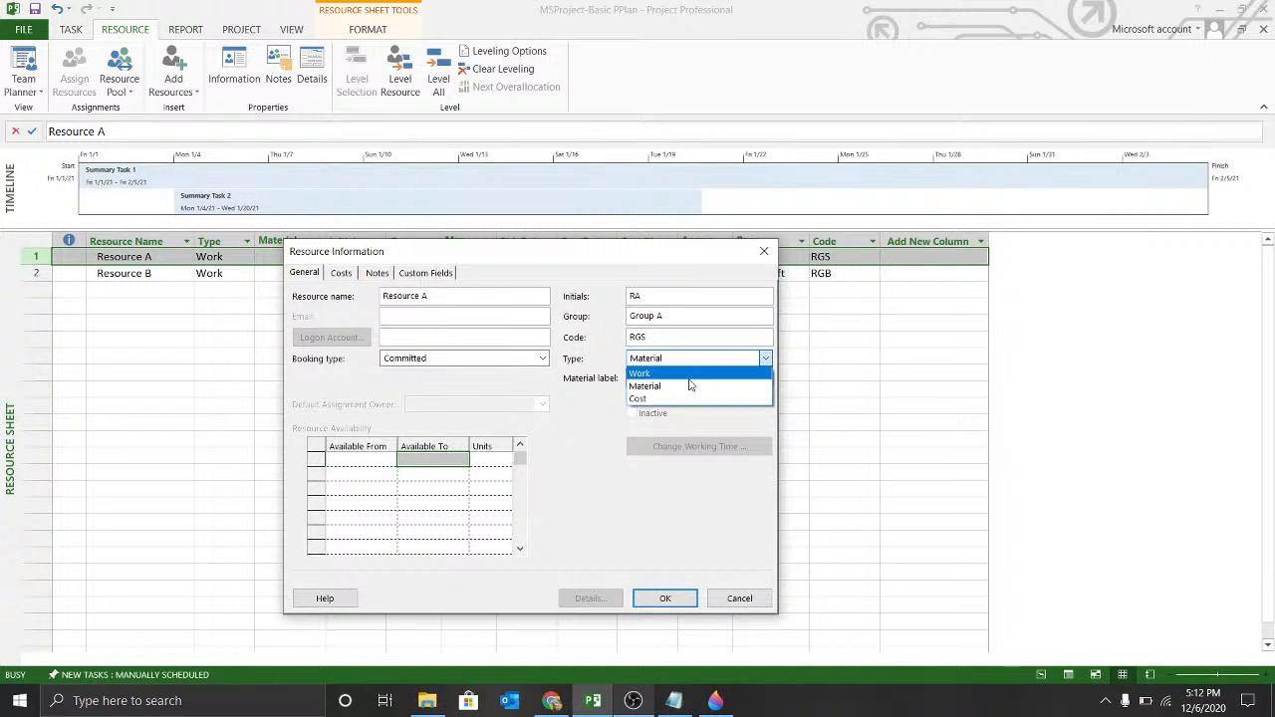
{"action": "left_click", "coordinate": [690, 385]}
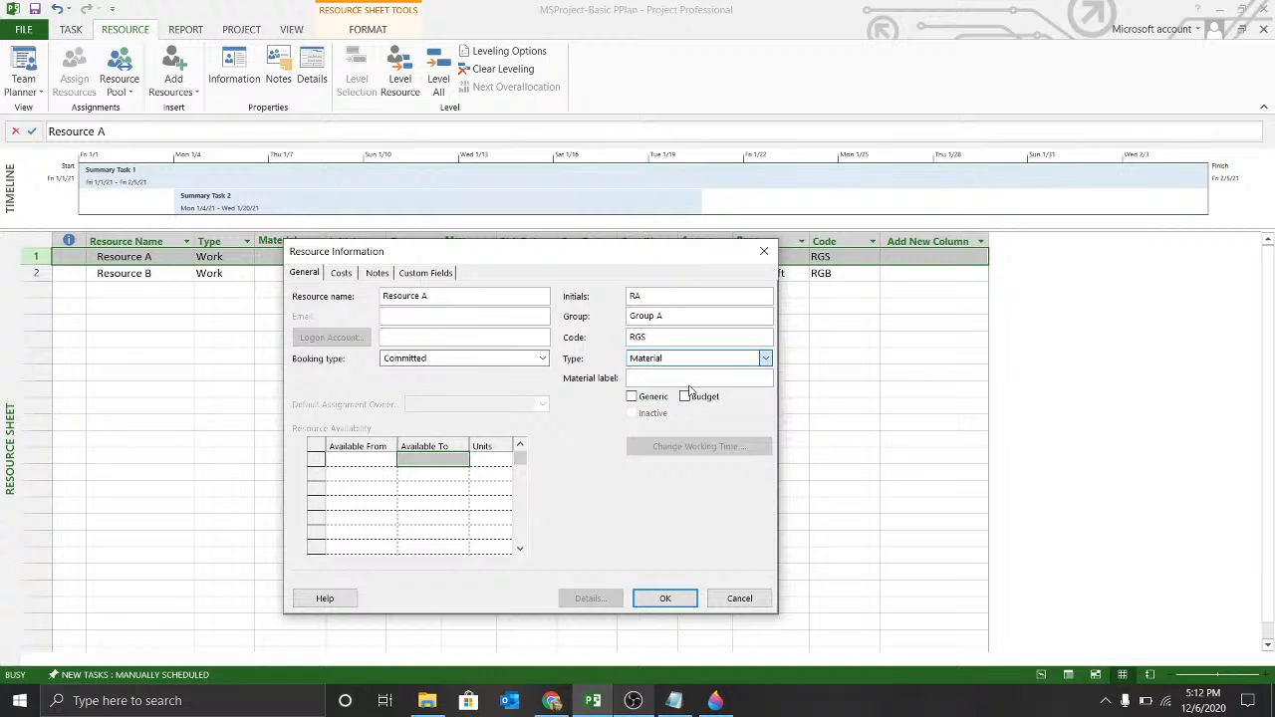
{"action": "left_click", "coordinate": [685, 365]}
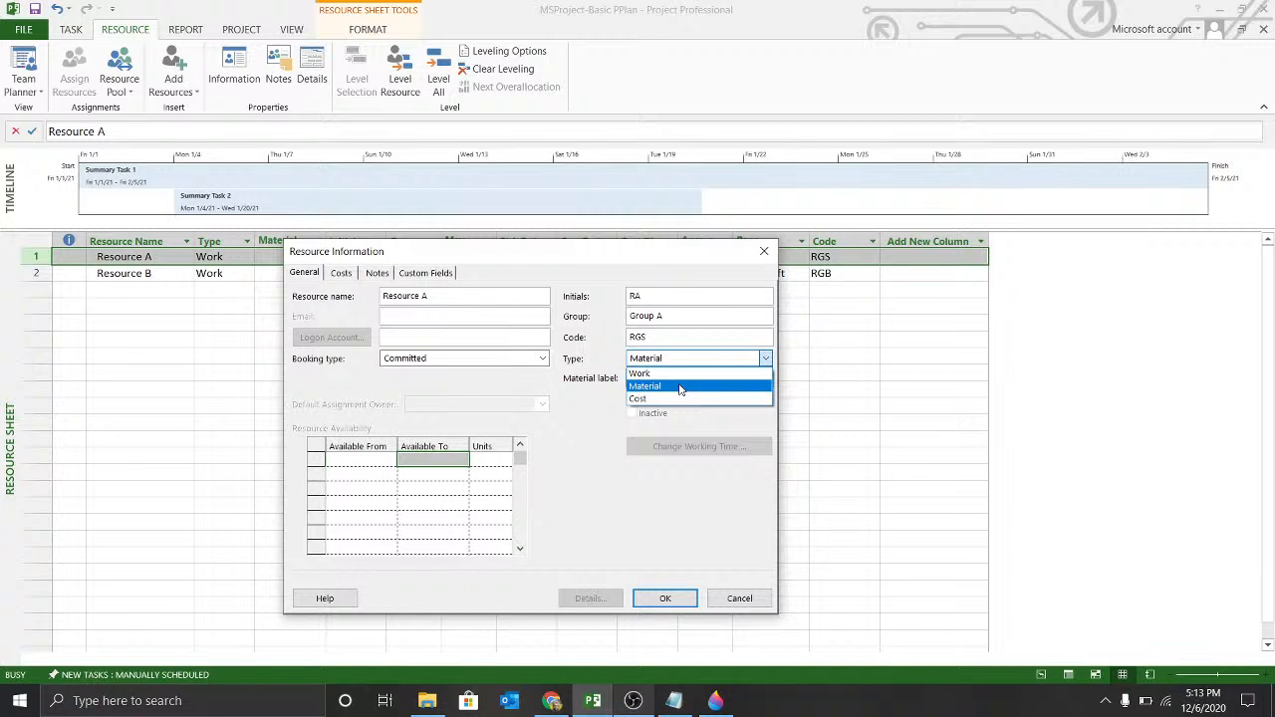
{"action": "left_click", "coordinate": [682, 373]}
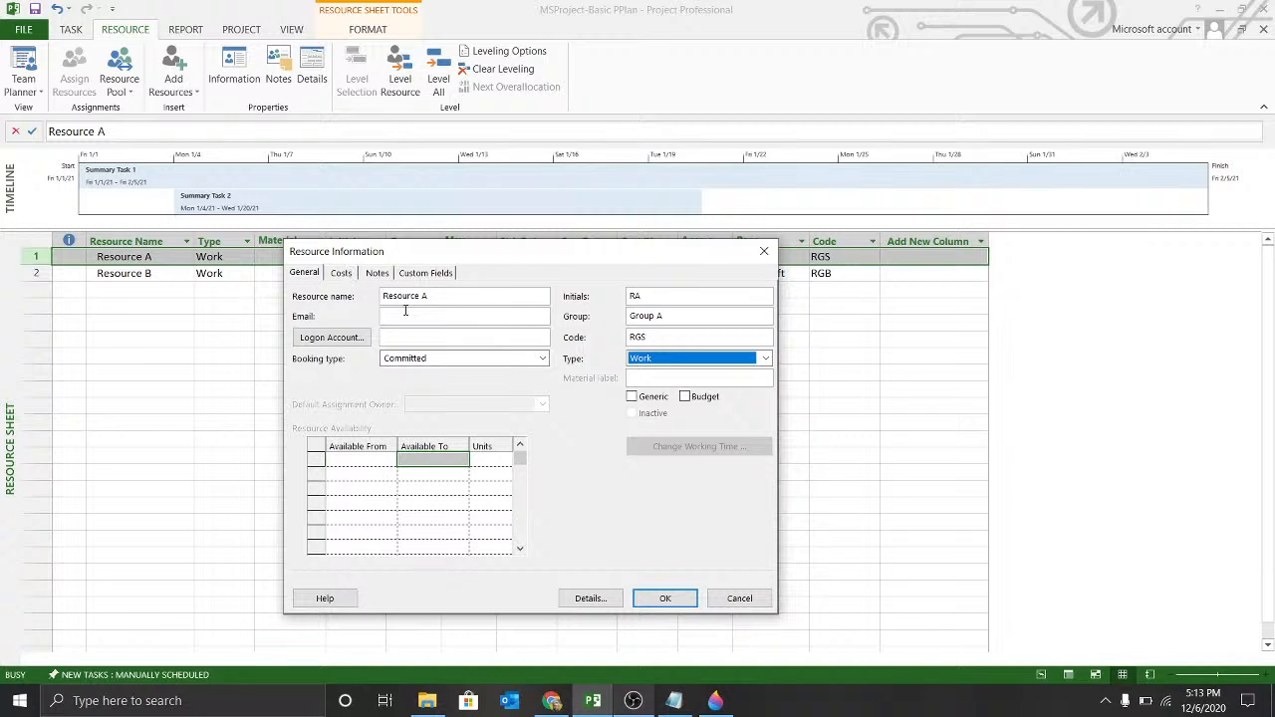
Step: Fill in Resource A's e-mail address in its general details
{"action": "left_click", "coordinate": [405, 313]}
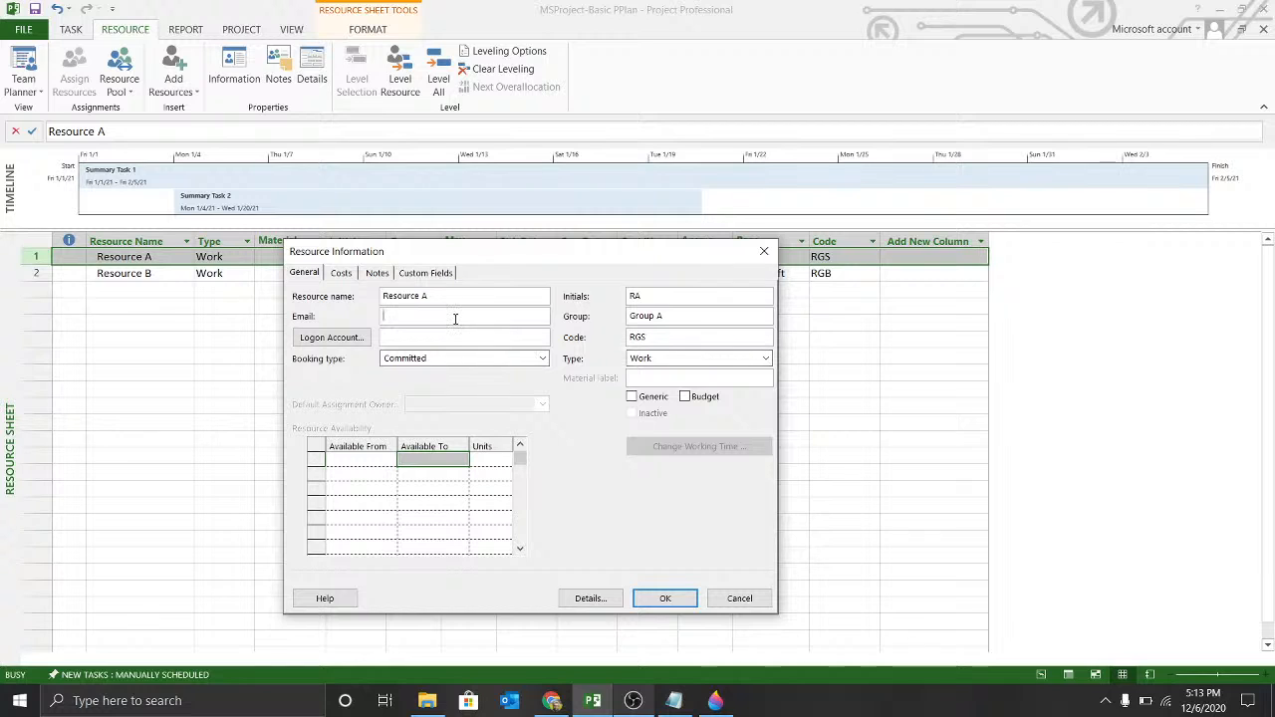
{"action": "type", "text": "resource.a@company.com"}
{"action": "left_click", "coordinate": [492, 315]}
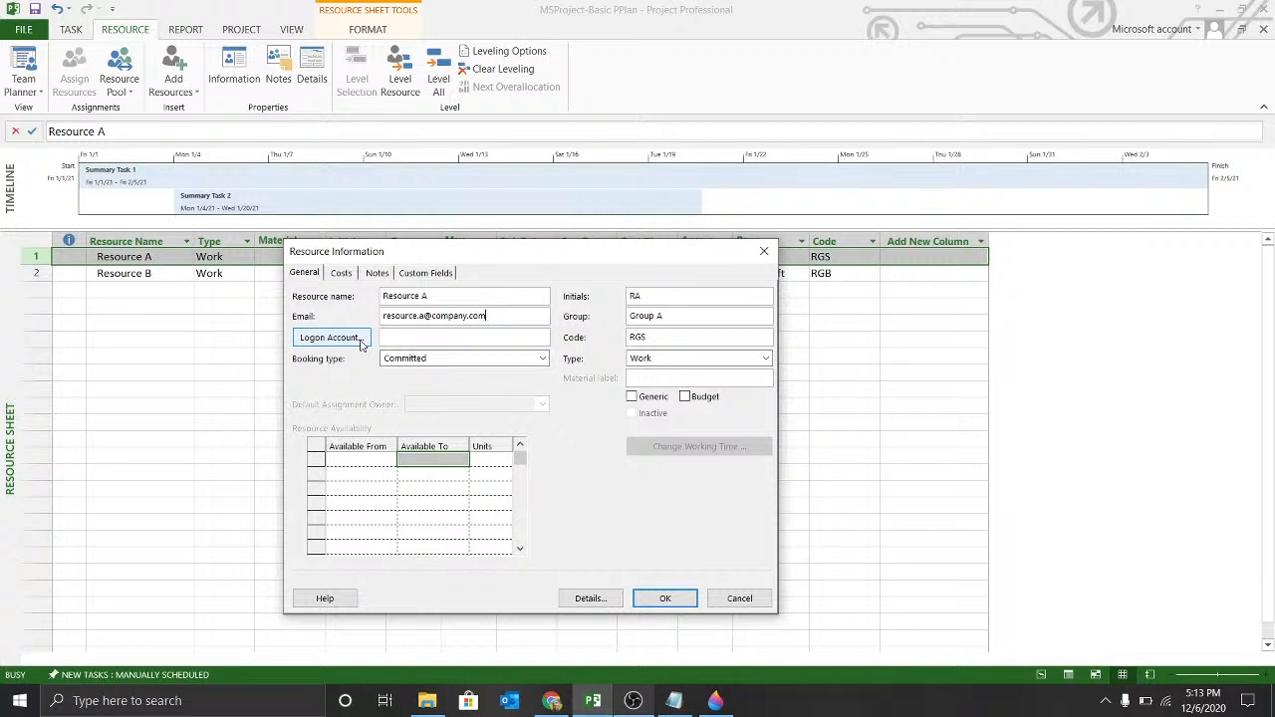
Step: Examine Resource A's standard, overtime and per-use rates across cost rate tables A to E
{"action": "left_click", "coordinate": [353, 275]}
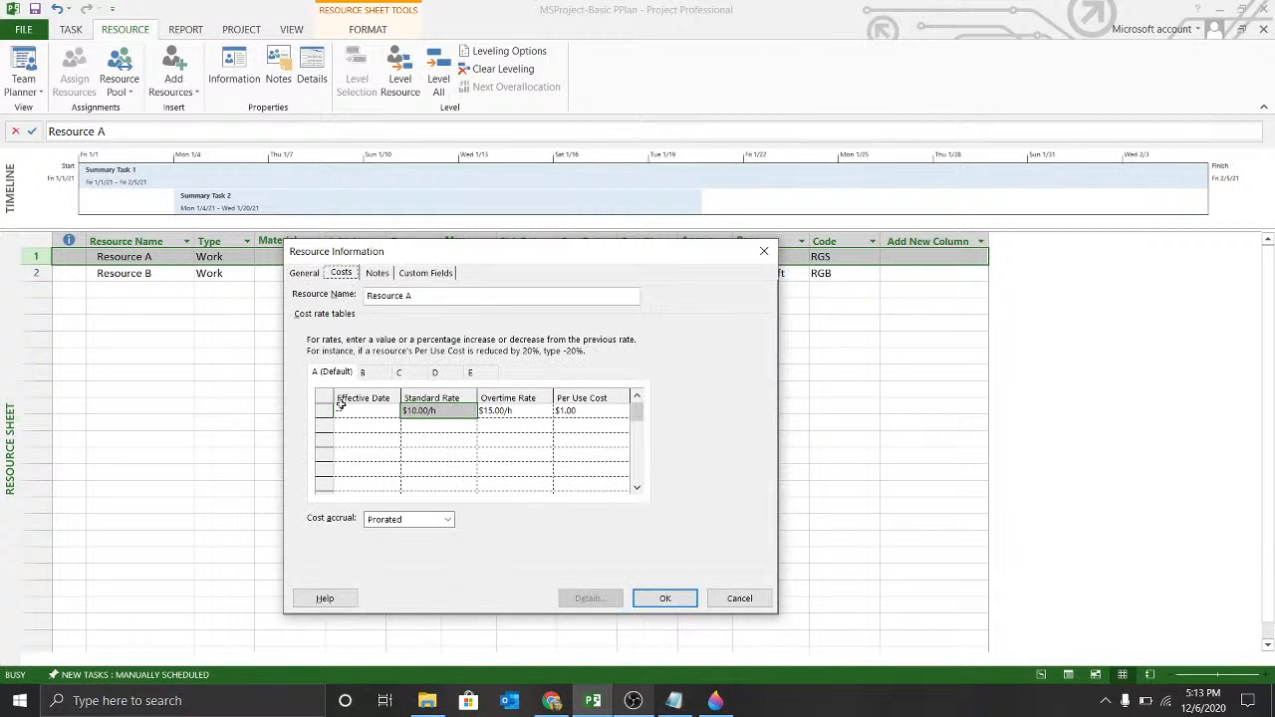
{"action": "left_click", "coordinate": [361, 409]}
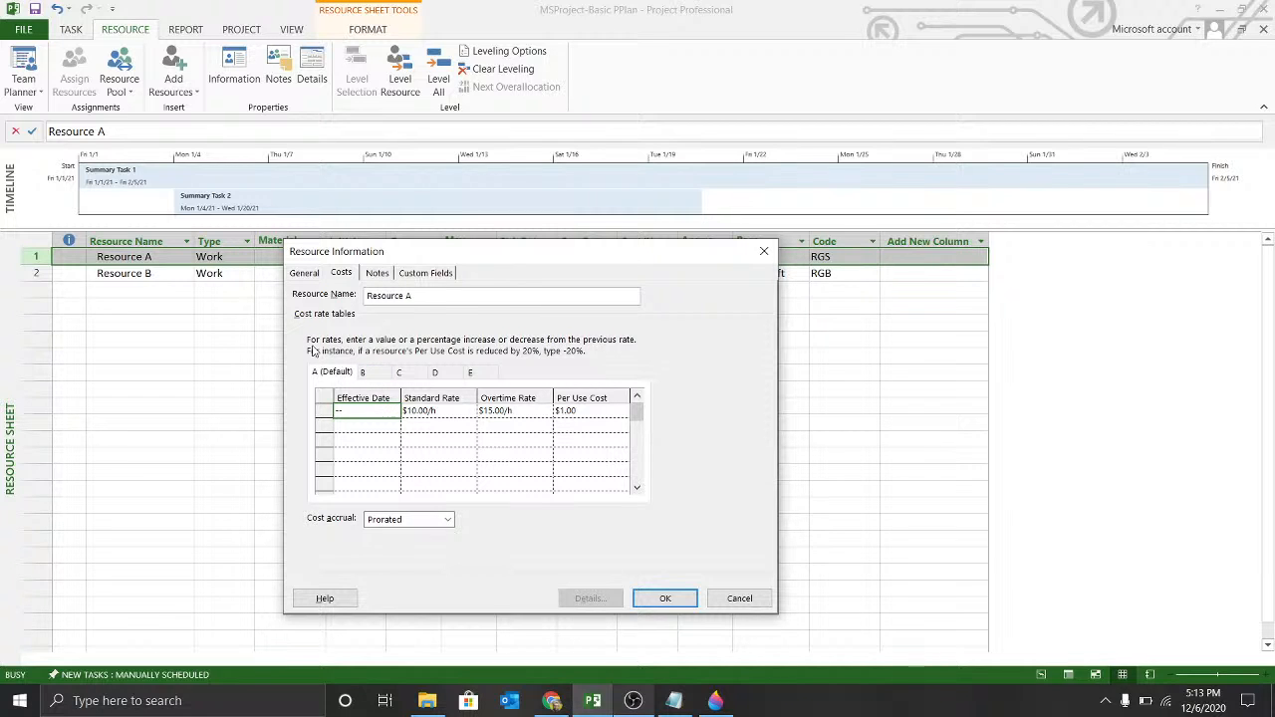
{"action": "left_click", "coordinate": [458, 413]}
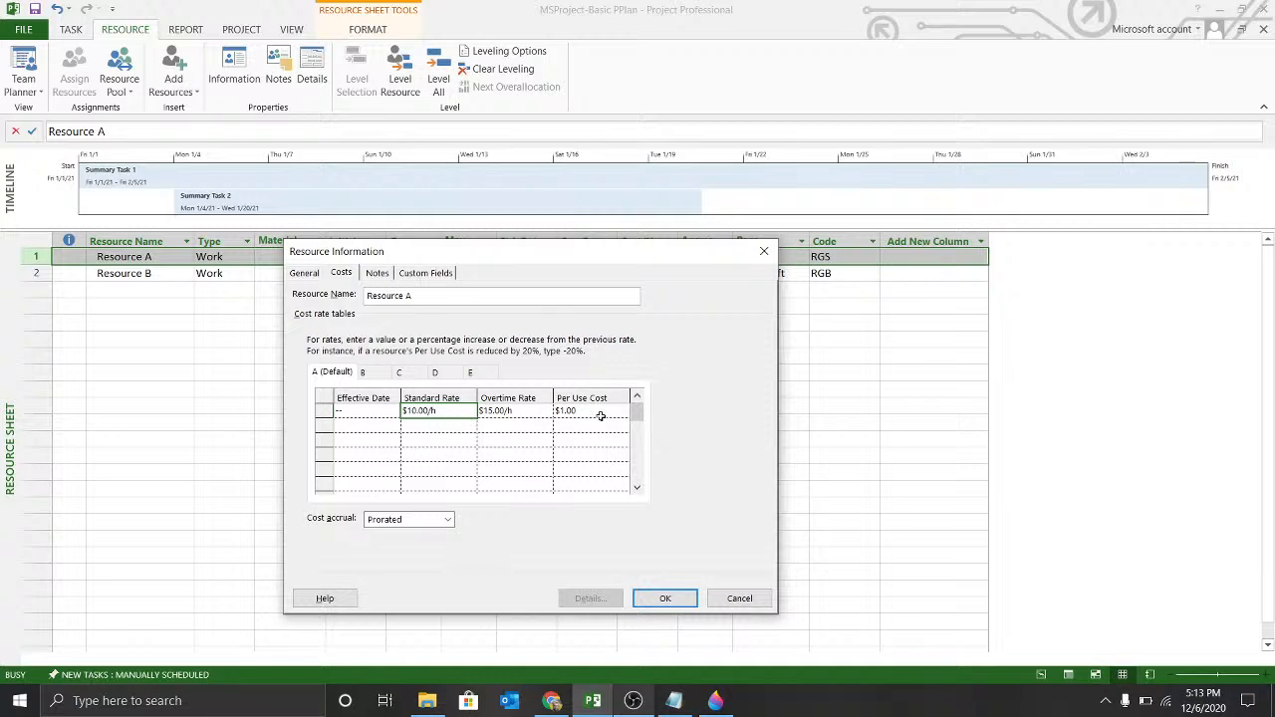
{"action": "left_click", "coordinate": [519, 415]}
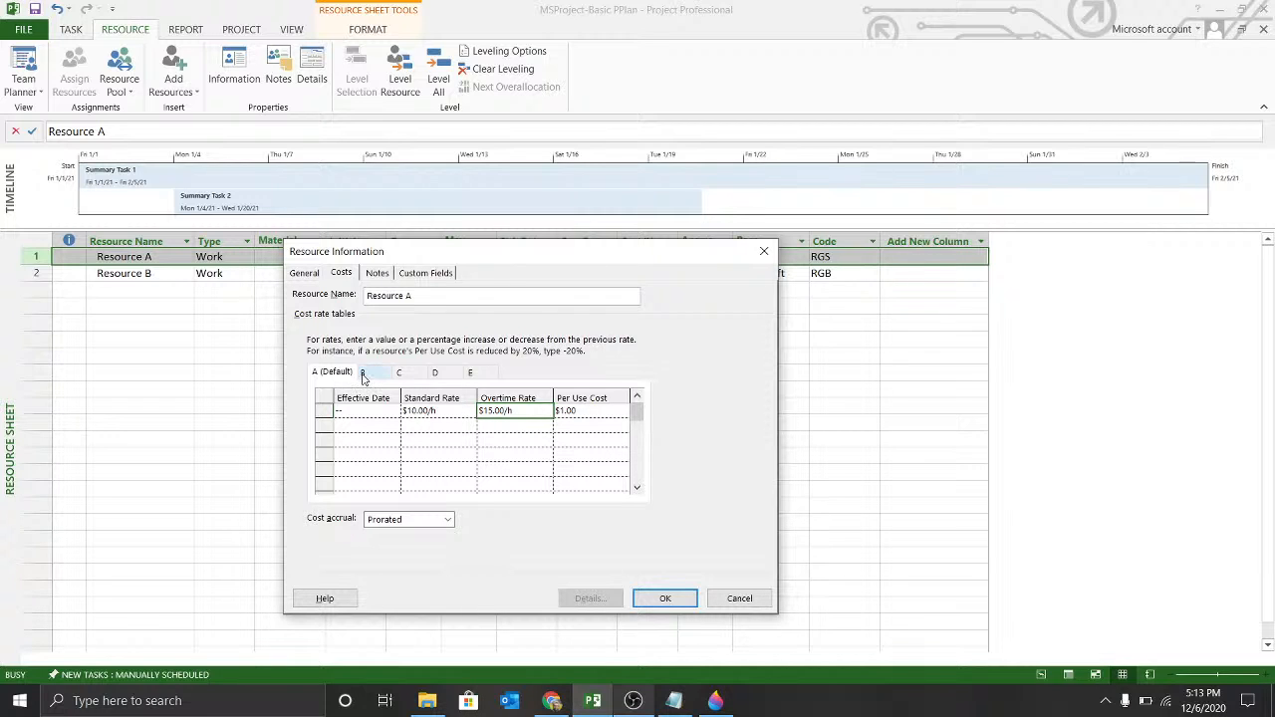
{"action": "left_click", "coordinate": [362, 375]}
{"action": "left_click", "coordinate": [403, 377]}
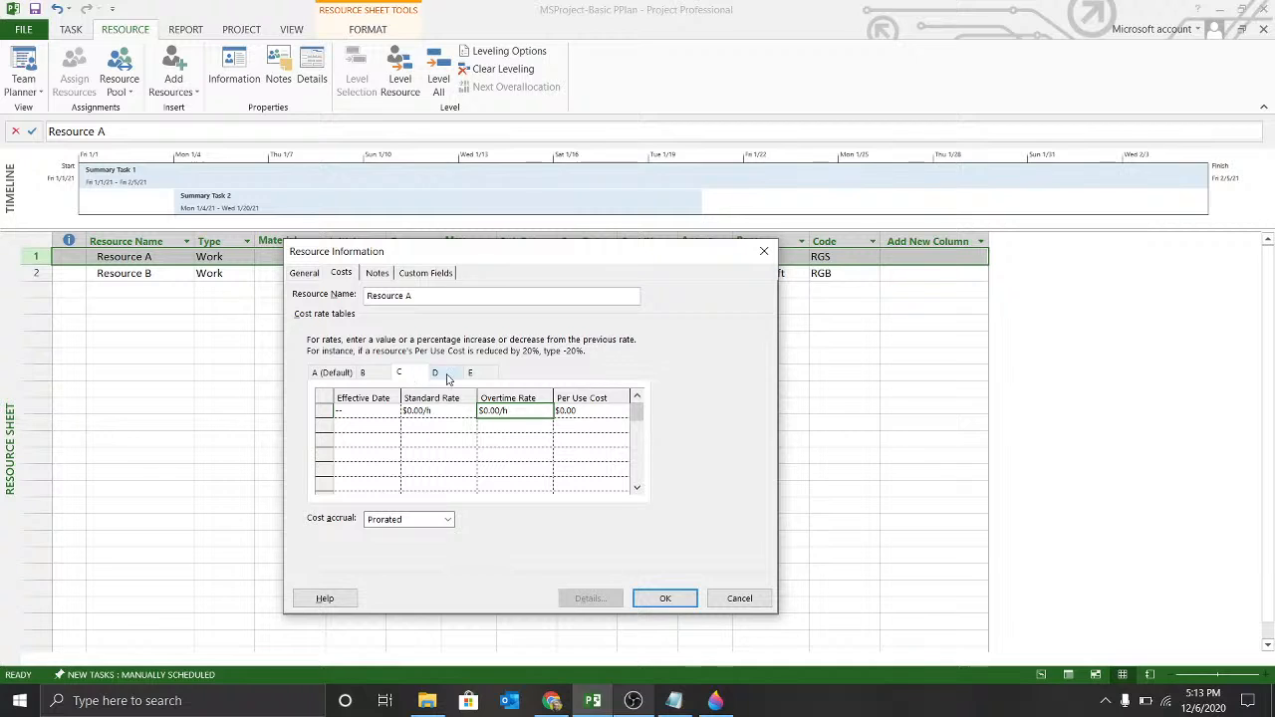
{"action": "left_click", "coordinate": [446, 376]}
{"action": "left_click", "coordinate": [470, 375]}
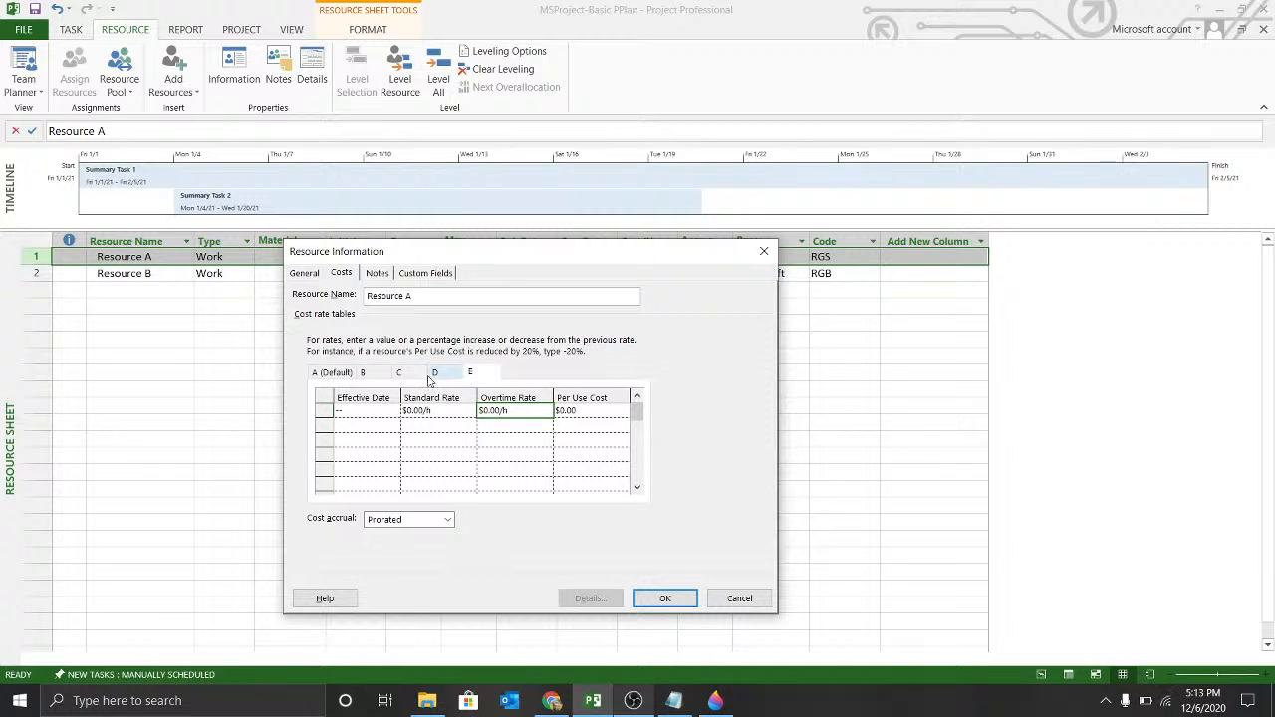
{"action": "left_click", "coordinate": [337, 374]}
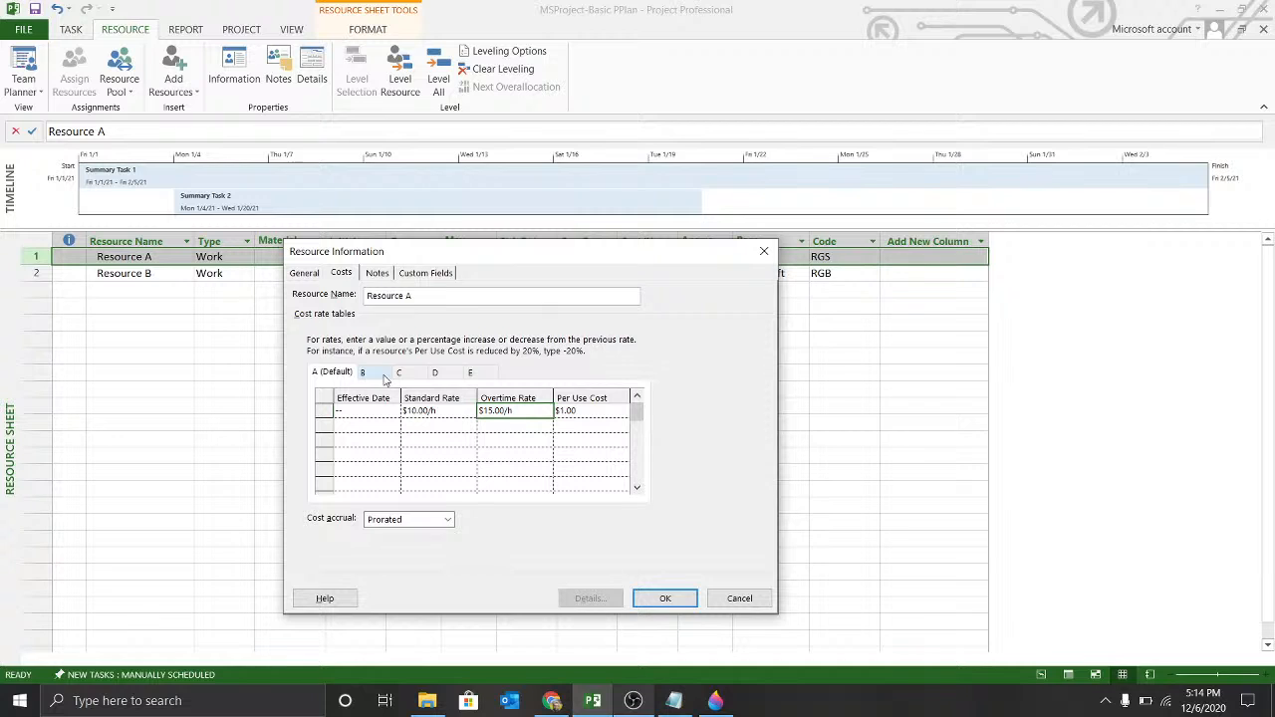
Step: Review Resource A's notes and custom fields, and return to its general details
{"action": "left_click", "coordinate": [378, 274]}
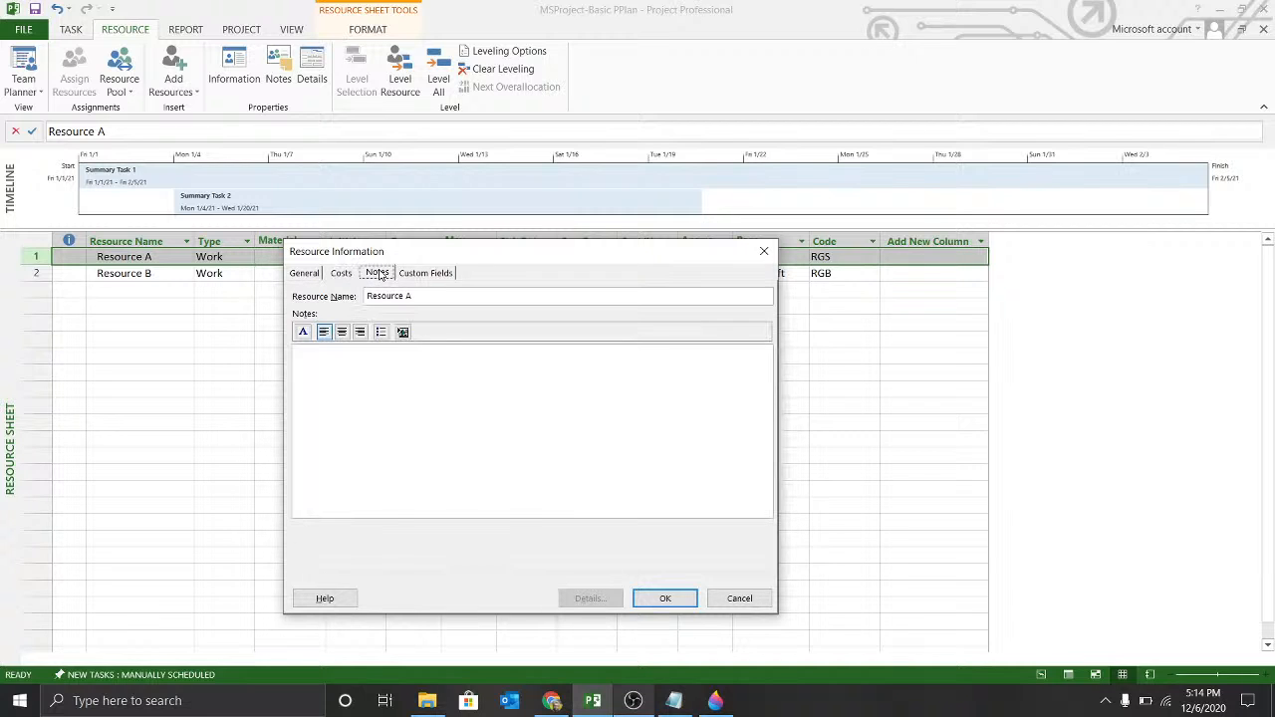
{"action": "left_click", "coordinate": [389, 364]}
{"action": "left_click", "coordinate": [423, 273]}
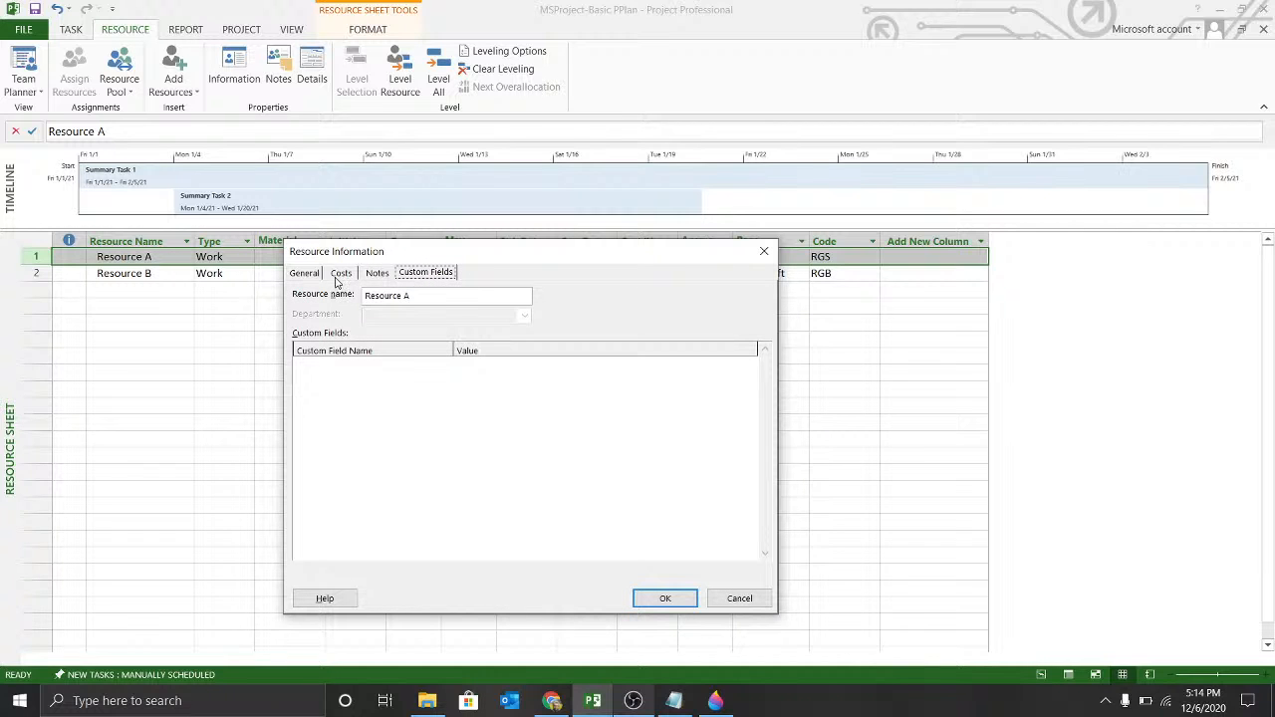
{"action": "left_click", "coordinate": [335, 389]}
{"action": "left_click", "coordinate": [304, 274]}
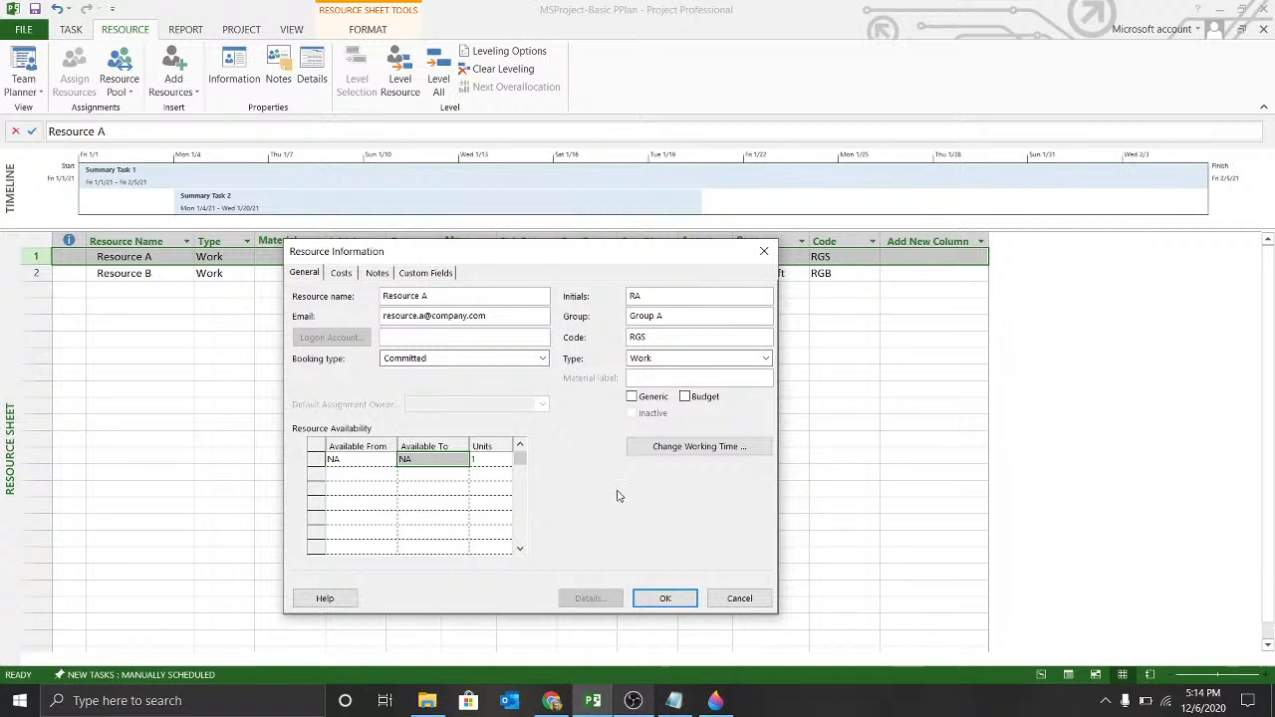
Step: Open Resource A's working time and review the available base calendars and its exceptions
{"action": "left_click", "coordinate": [686, 451]}
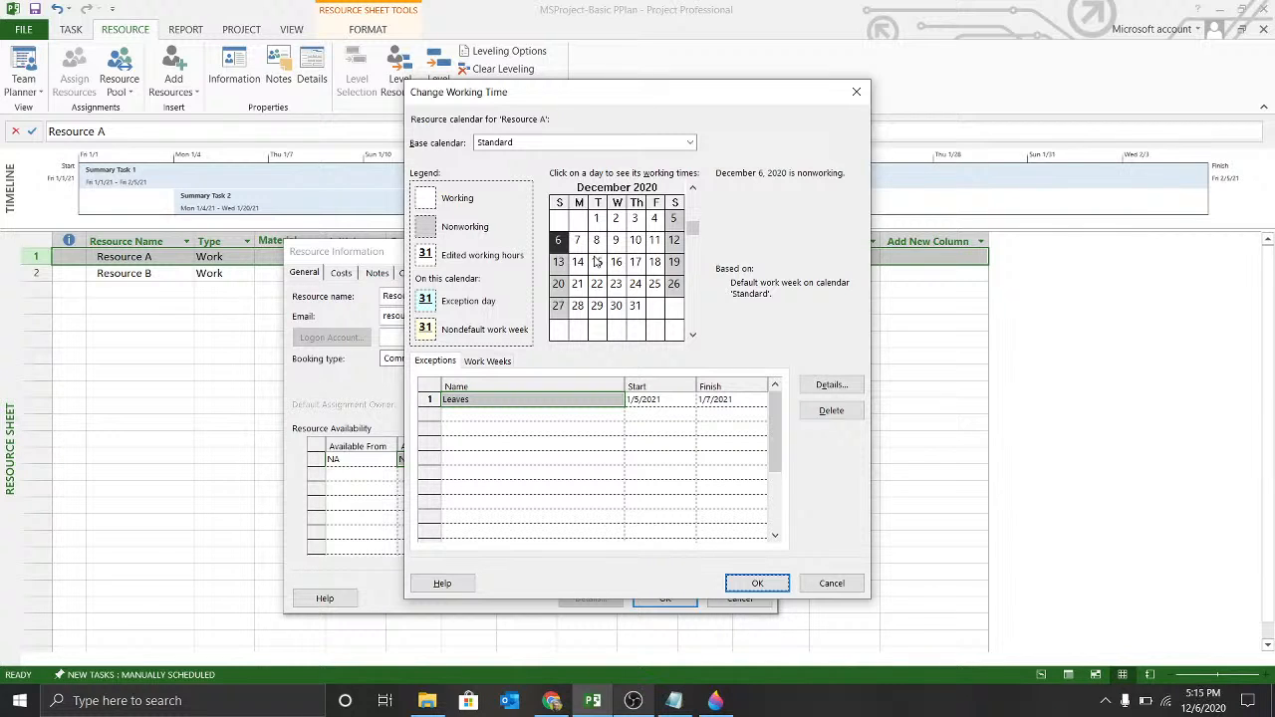
{"action": "left_click", "coordinate": [692, 144]}
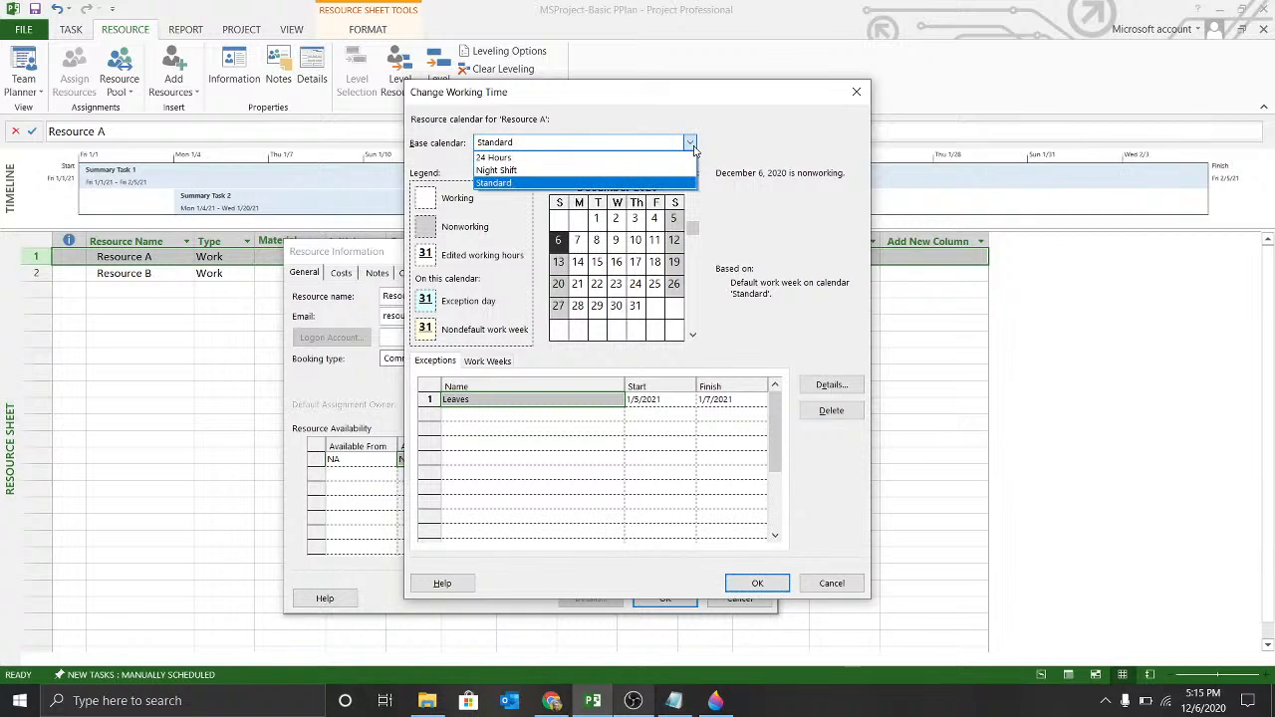
{"action": "left_click", "coordinate": [692, 145]}
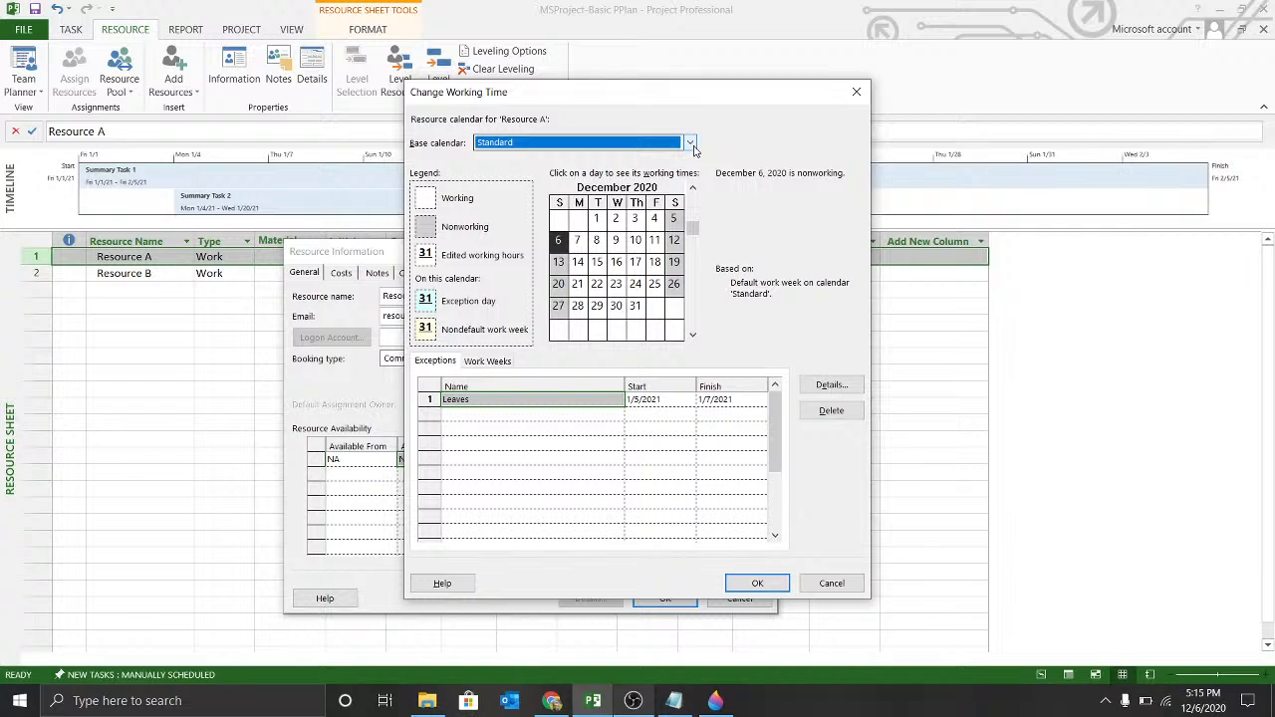
{"action": "key", "text": "XF86AudioMute"}
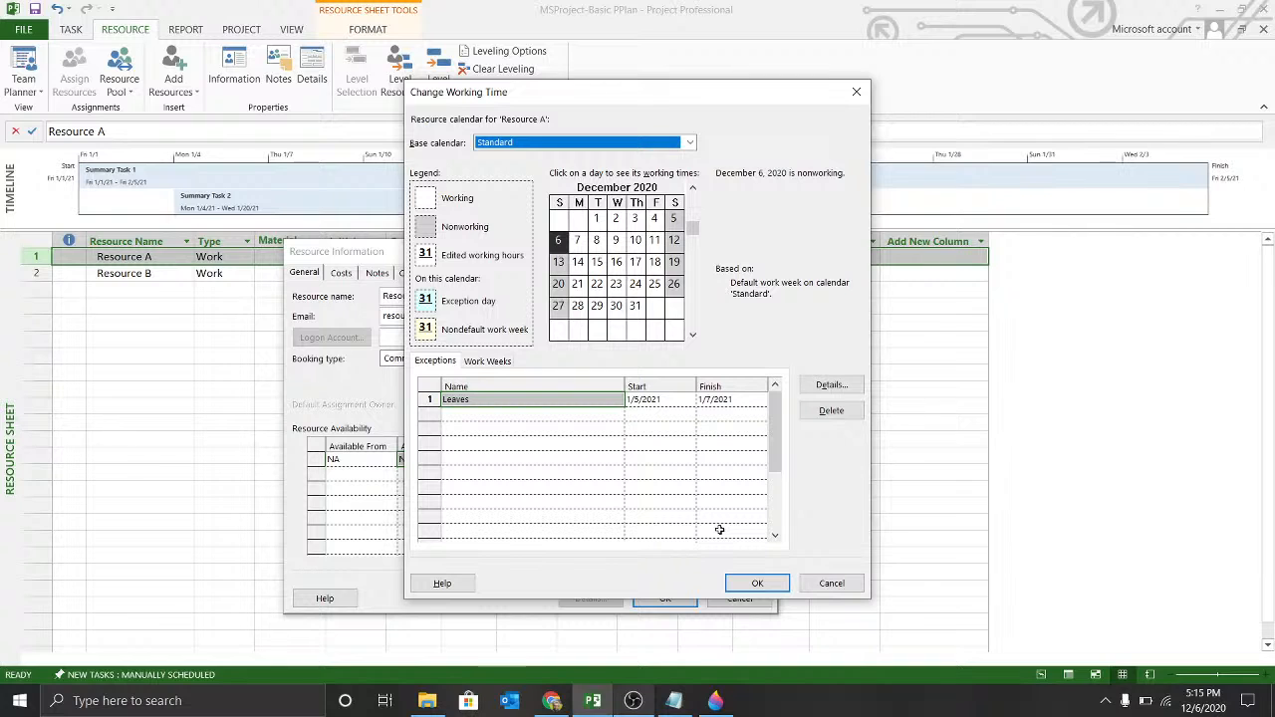
Step: Accept Resource A's working time and save its resource information, returning to the resource sheet
{"action": "left_click", "coordinate": [760, 584]}
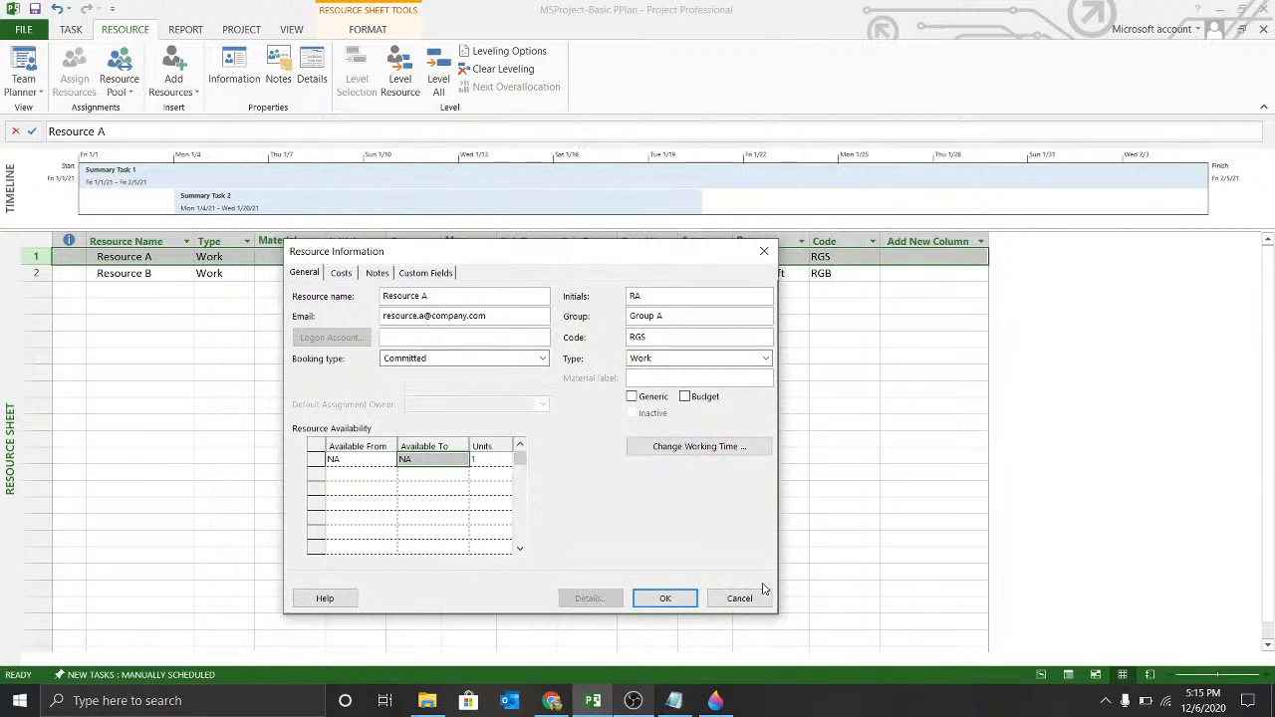
{"action": "left_click", "coordinate": [667, 598]}
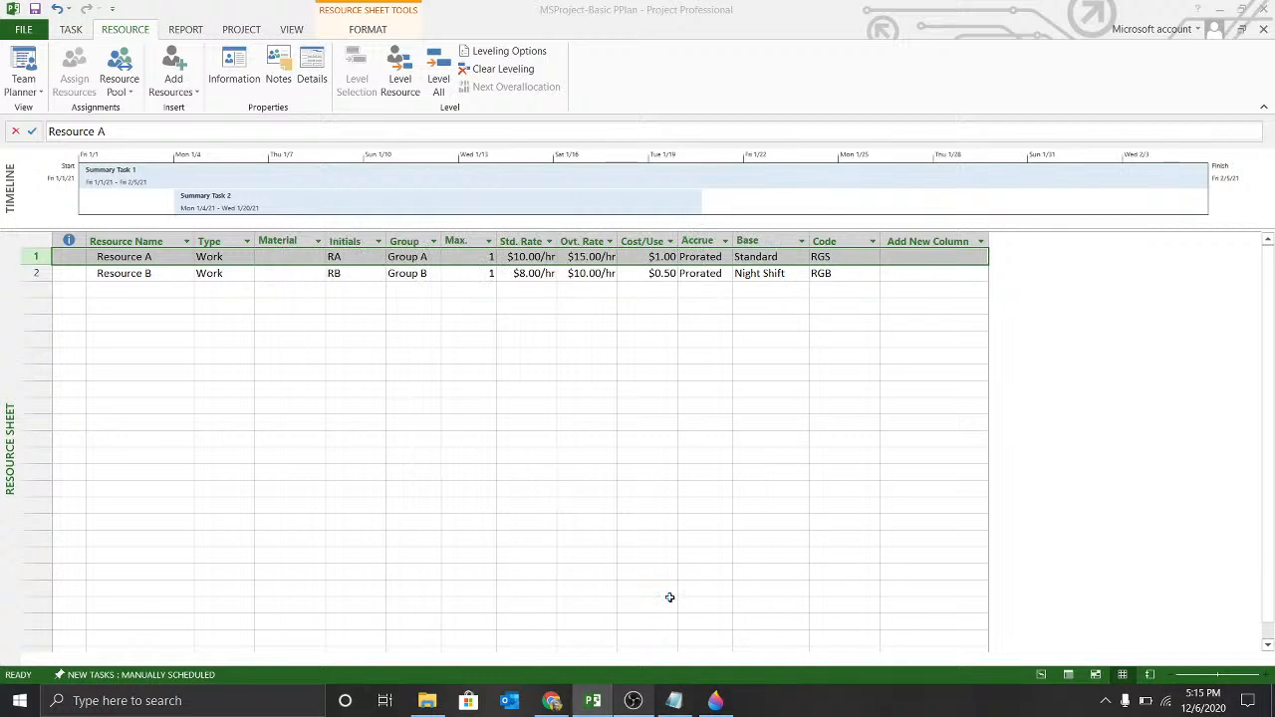
{"action": "left_click", "coordinate": [329, 289]}
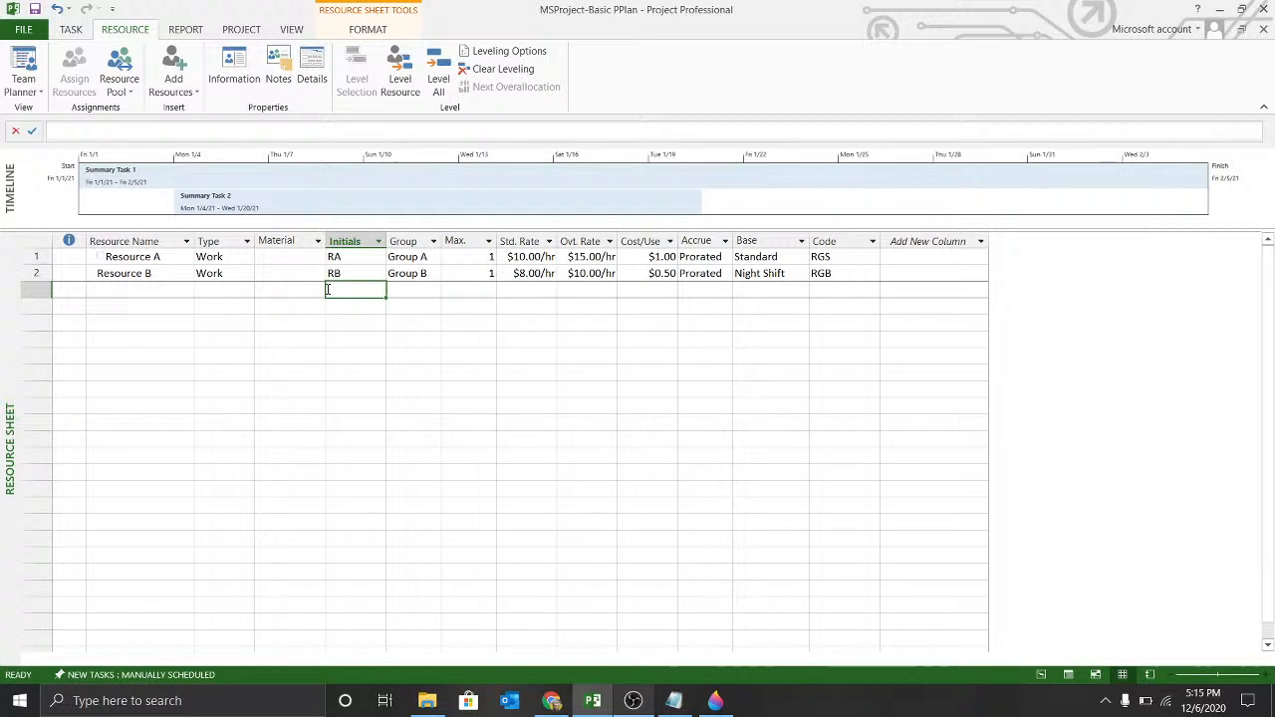
Step: Recheck Resource A's general information, dismiss it without changes, and select Resource B
{"action": "double_click", "coordinate": [121, 260]}
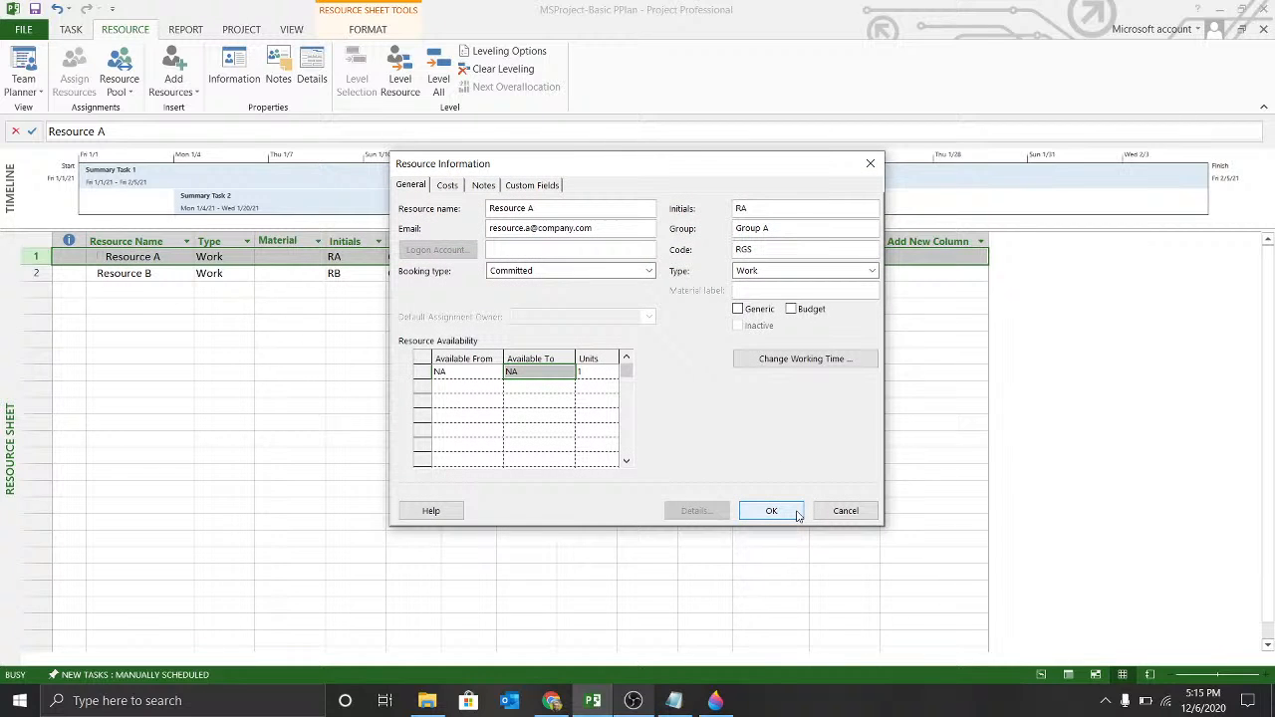
{"action": "left_click", "coordinate": [846, 512]}
{"action": "left_click", "coordinate": [127, 271]}
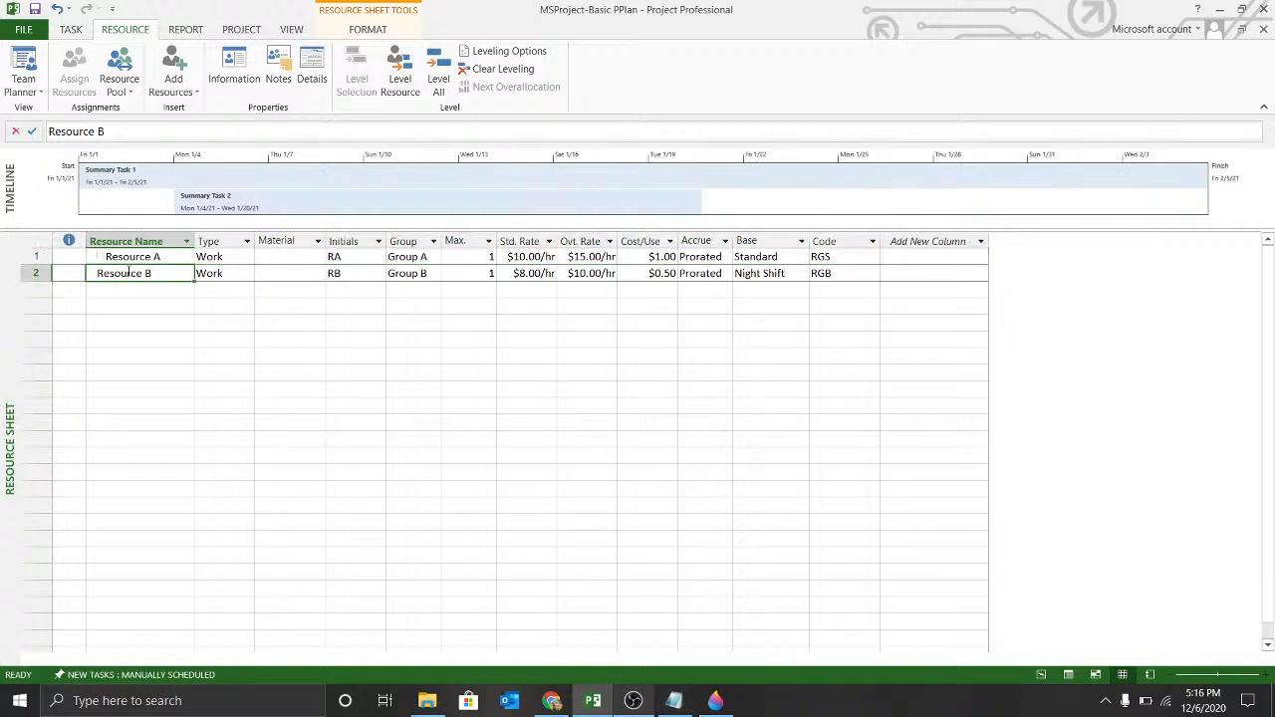
Step: Save the changes to the MSProject-Basic PPlan file when prompted on closing
{"action": "key", "text": "alt+F4"}
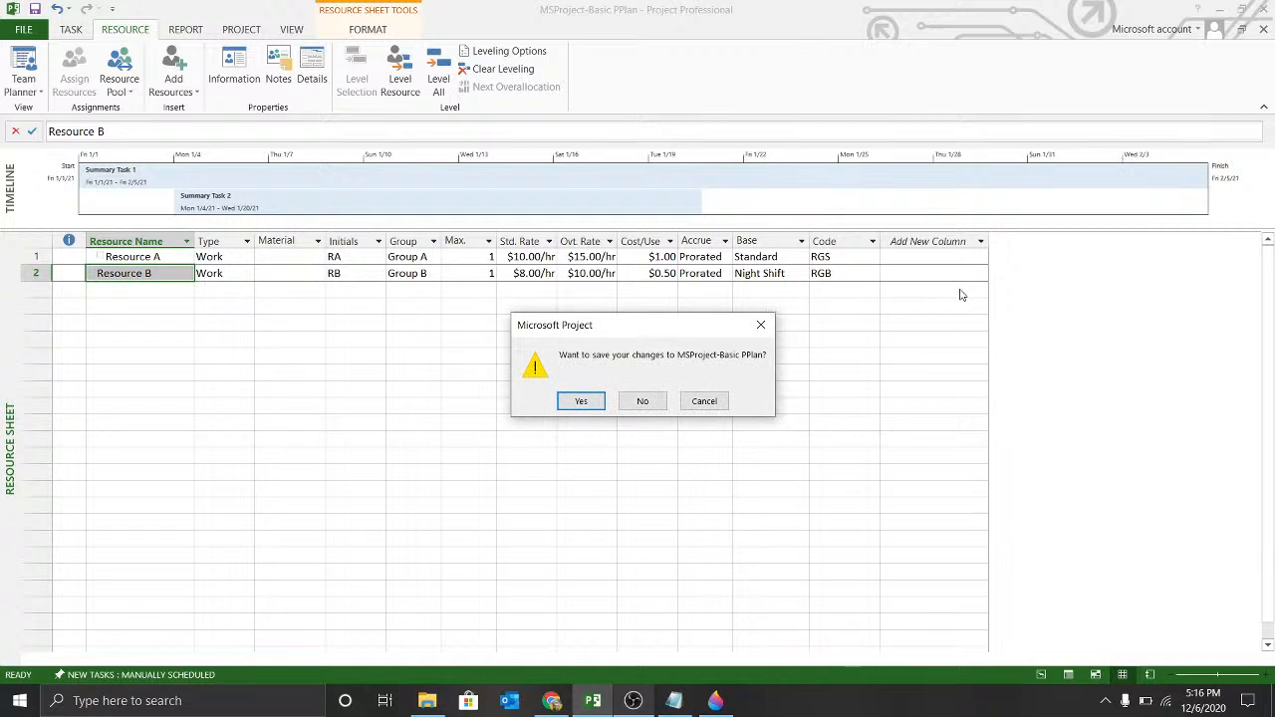
{"action": "left_click", "coordinate": [581, 401]}
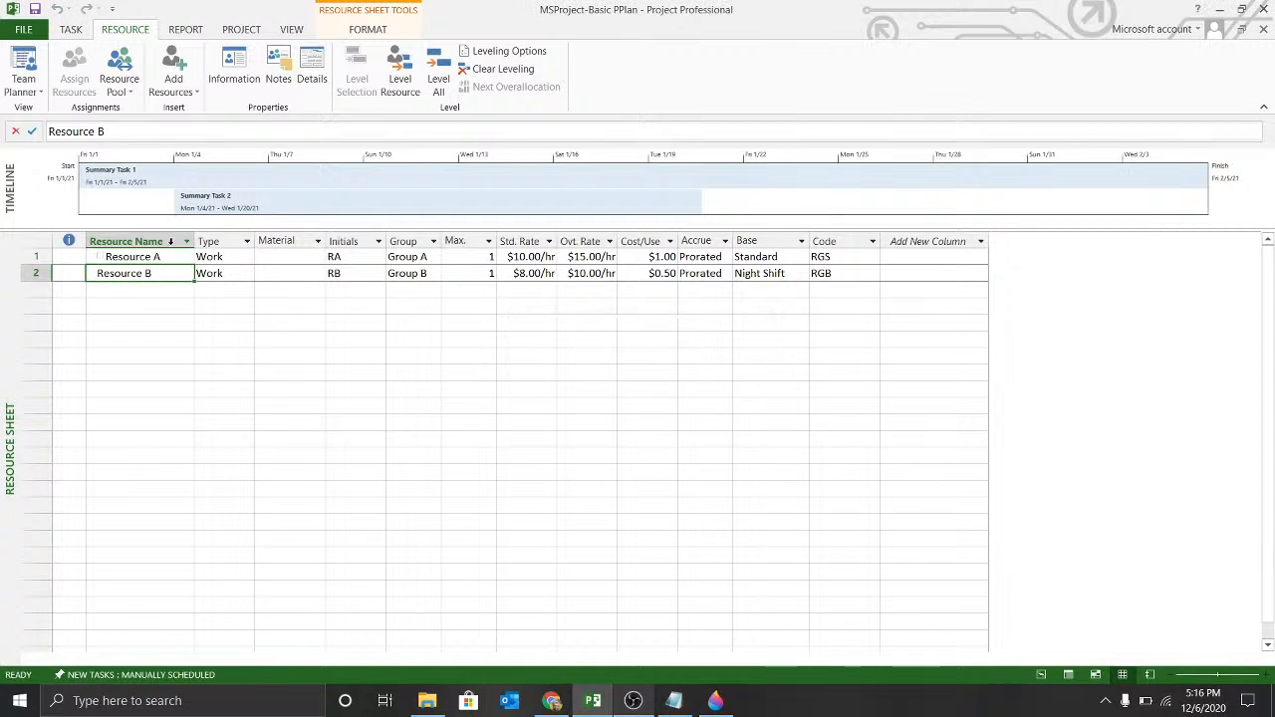
Step: Switch from the resource sheet to the Resource Usage view
{"action": "left_click", "coordinate": [198, 343]}
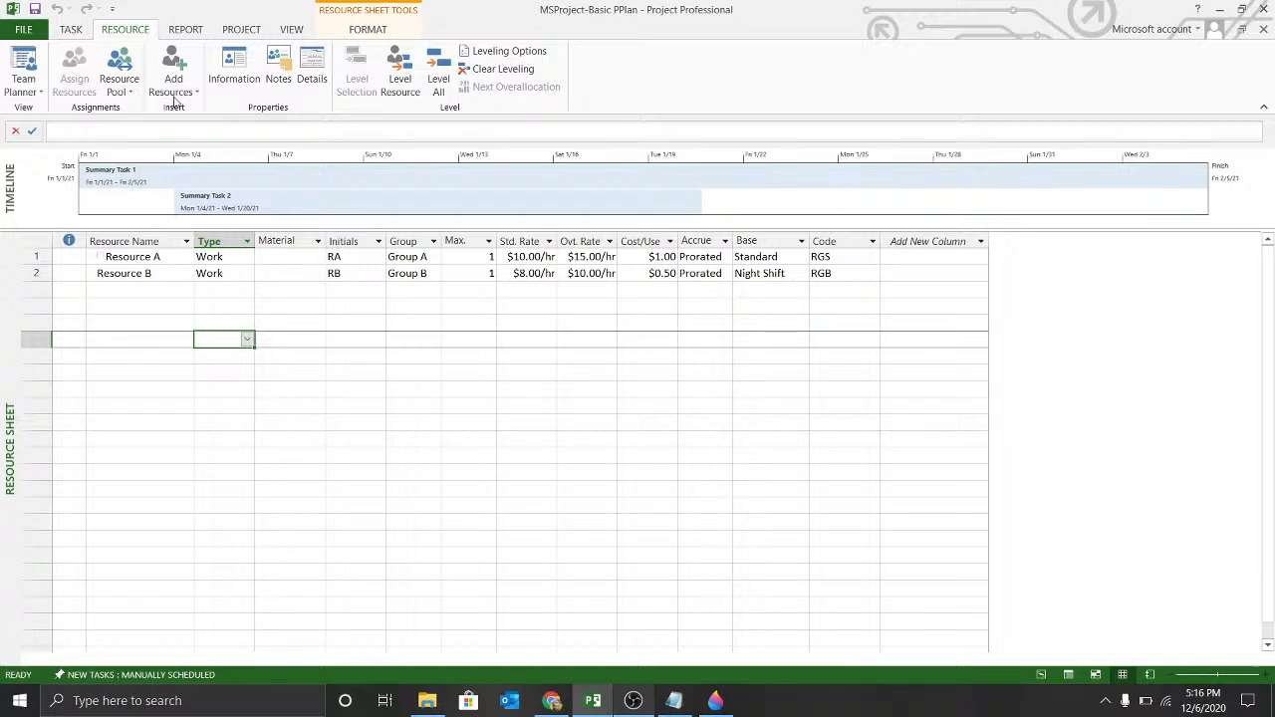
{"action": "left_click", "coordinate": [24, 90]}
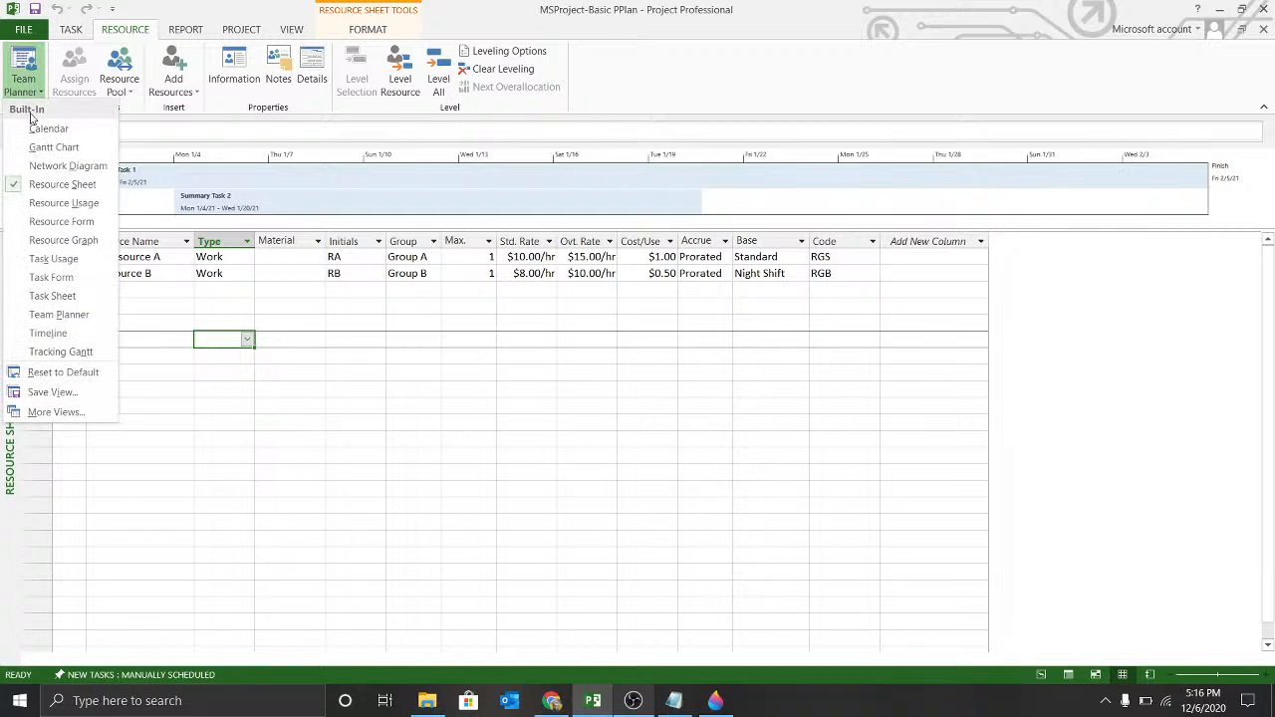
{"action": "left_click", "coordinate": [38, 208]}
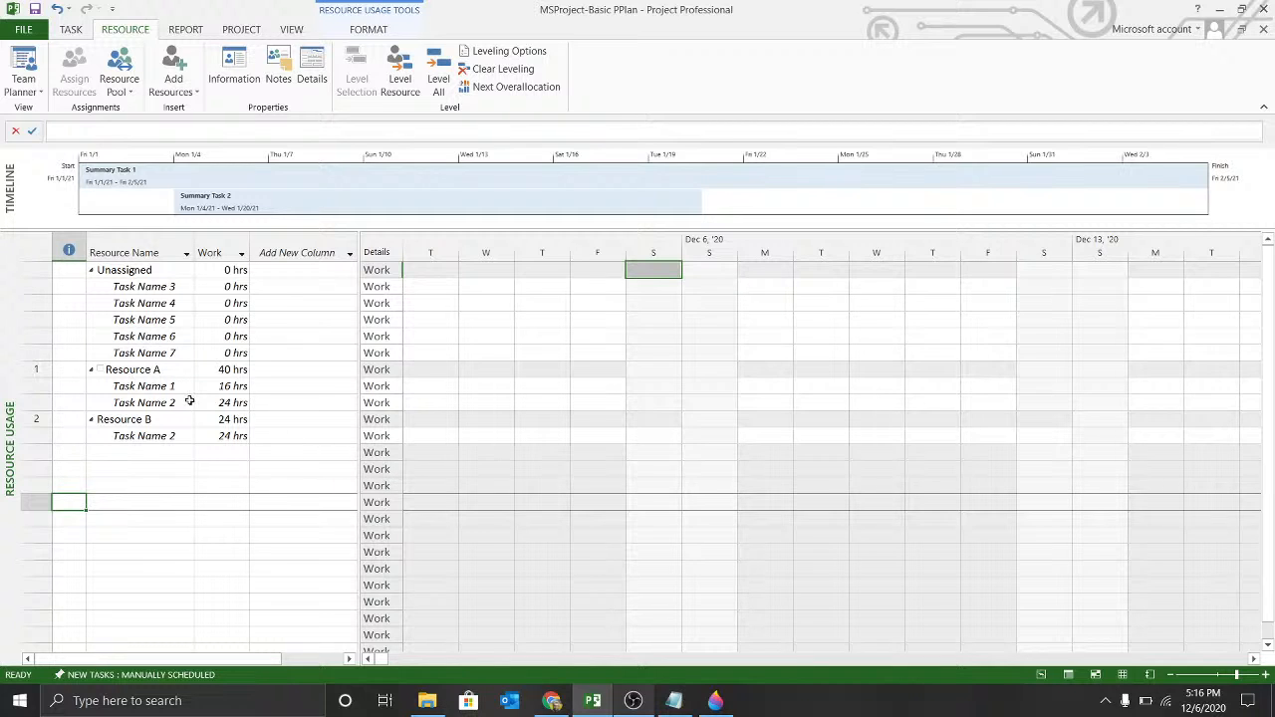
Step: Review the total work of Resource A and Resource B, including Resource A's hours on Task Name 1 and Task Name 2
{"action": "left_click", "coordinate": [233, 386]}
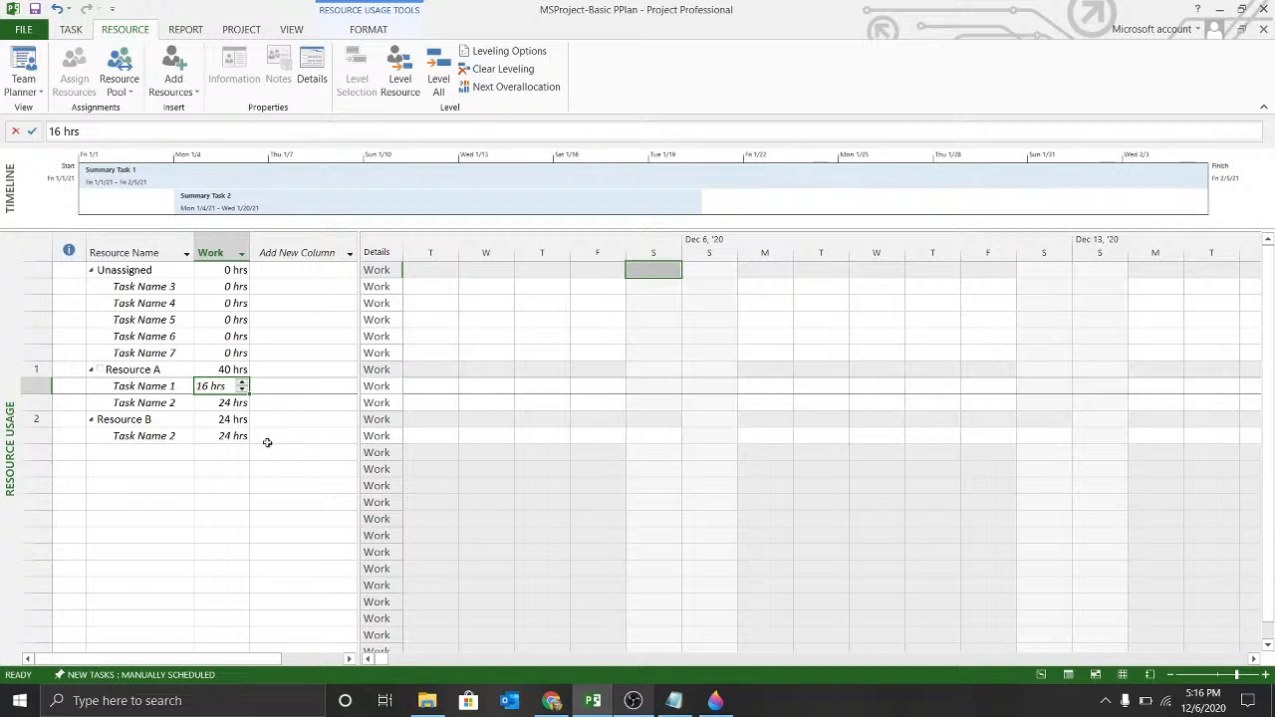
{"action": "left_click", "coordinate": [139, 372]}
{"action": "left_click", "coordinate": [263, 435]}
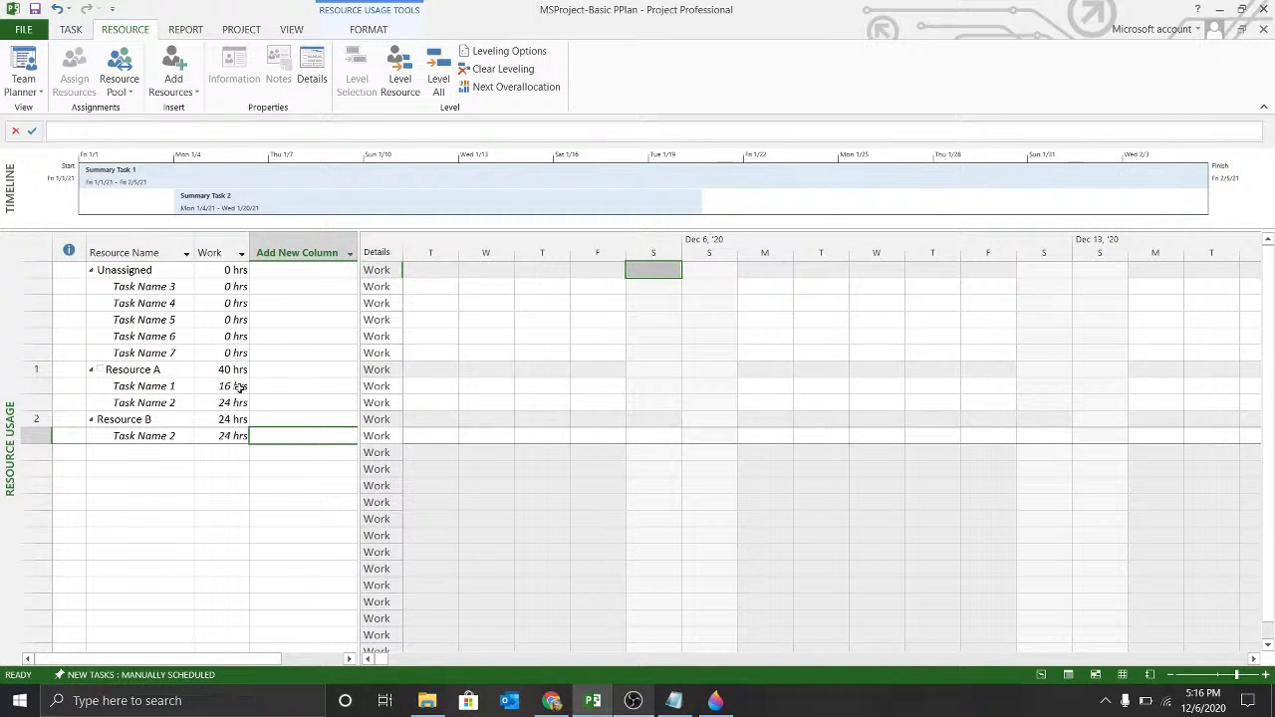
{"action": "left_click", "coordinate": [239, 387]}
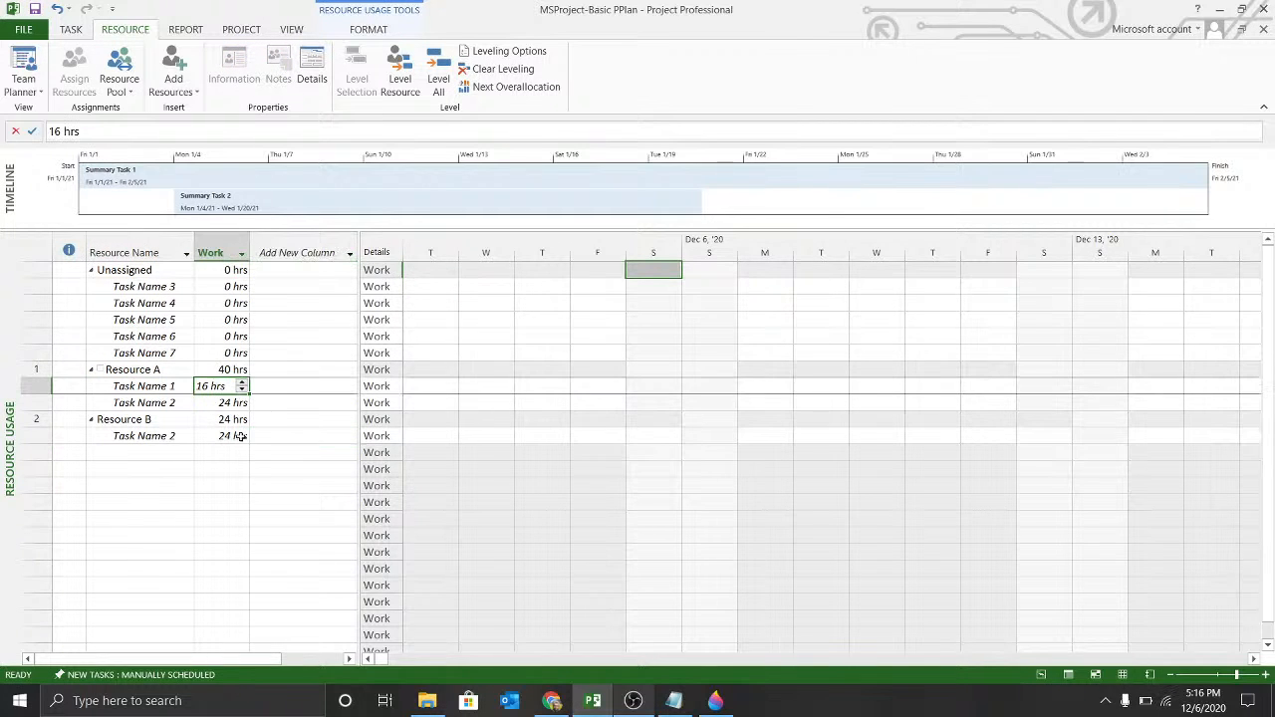
{"action": "left_click", "coordinate": [206, 405]}
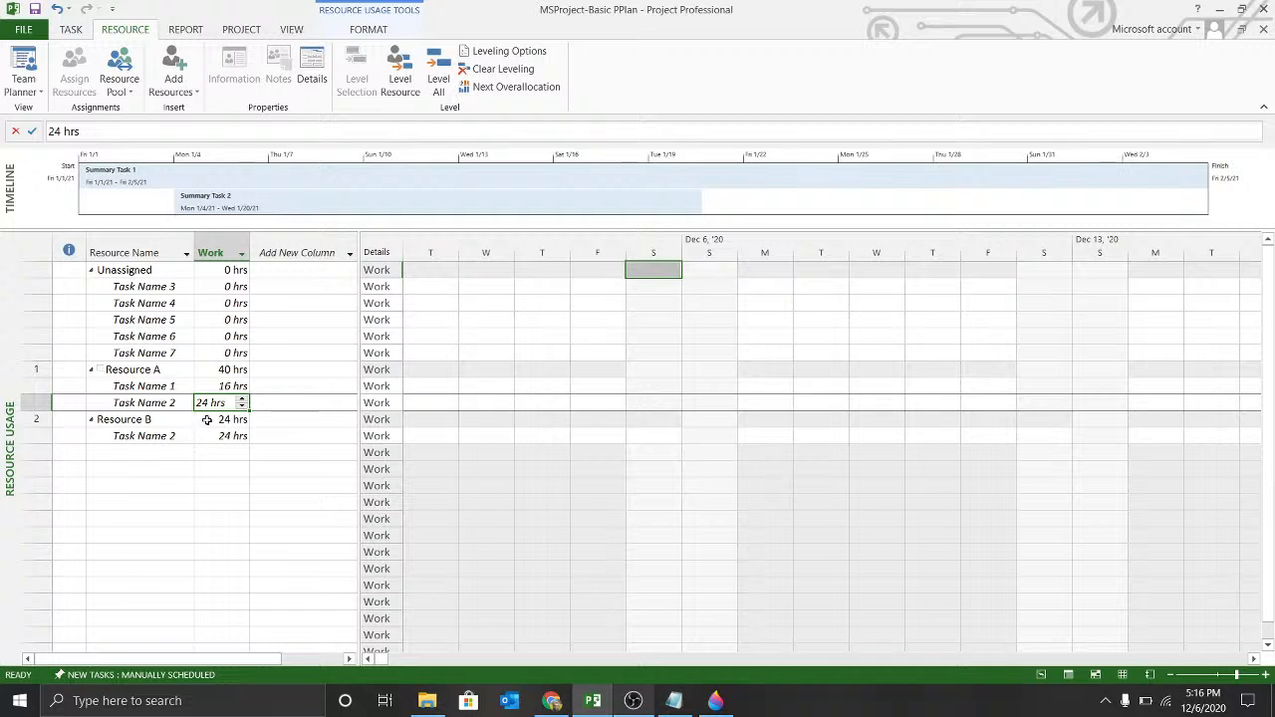
{"action": "left_click", "coordinate": [232, 366]}
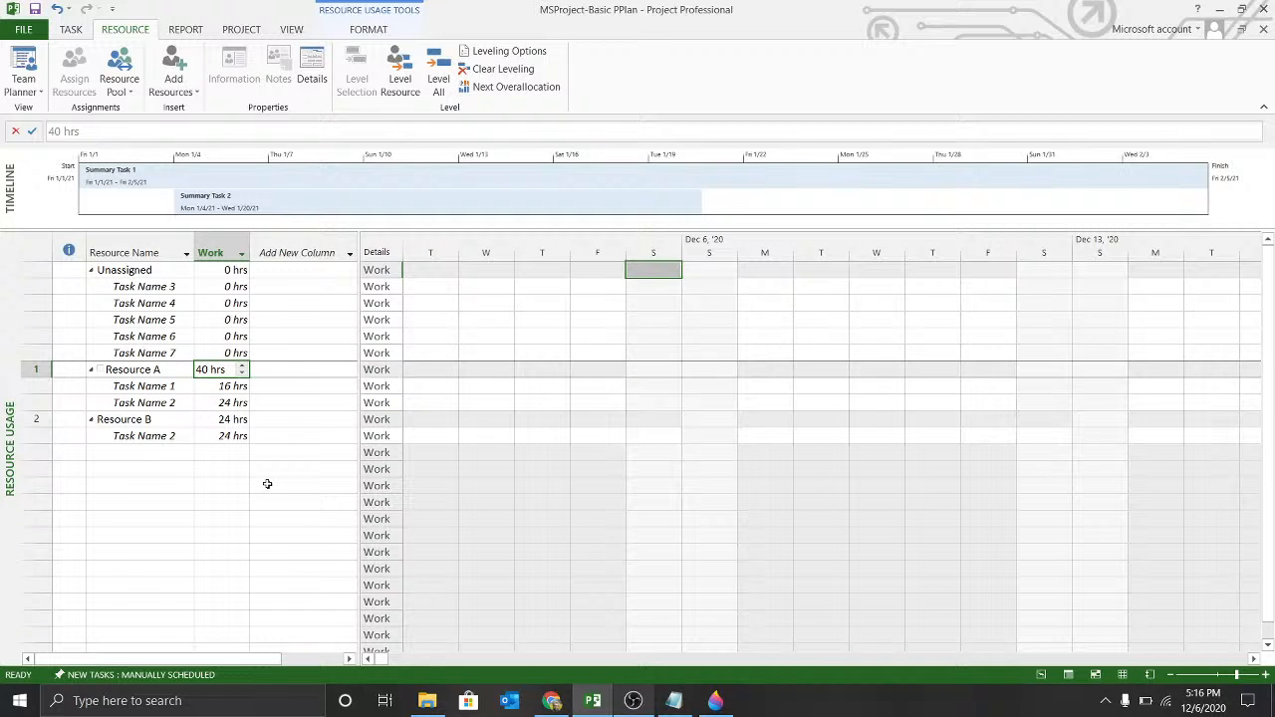
{"action": "left_click", "coordinate": [222, 420]}
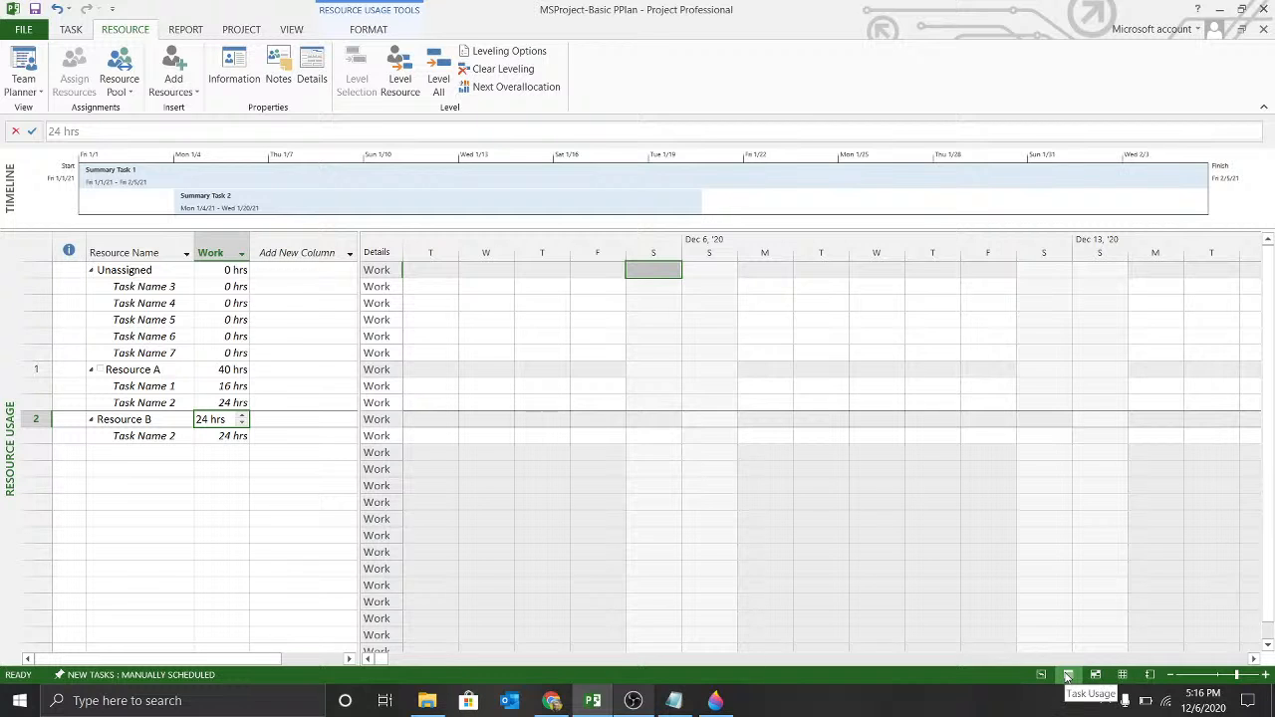
Step: Find the scheduled daily work in the timescale for the weeks around Jan 3 and Jan 10, '21
{"action": "left_click", "coordinate": [1253, 660]}
{"action": "left_click", "coordinate": [1253, 660]}
{"action": "left_click", "coordinate": [1253, 660]}
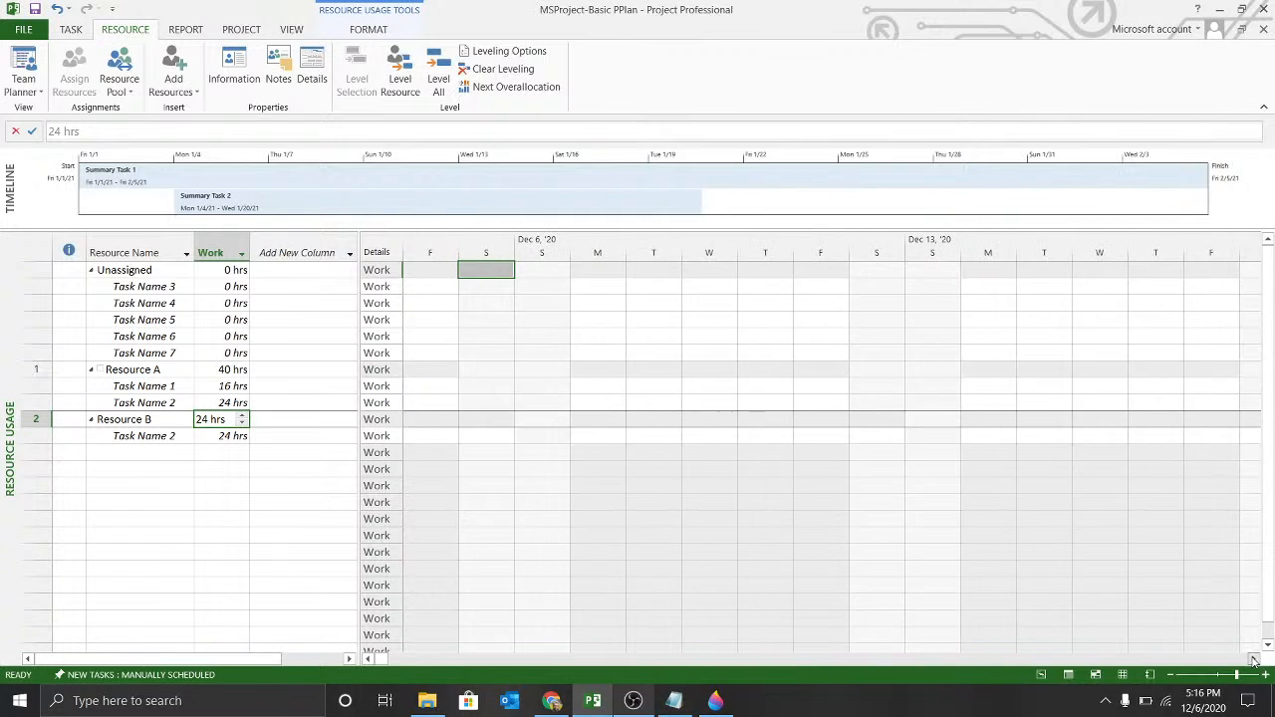
{"action": "left_click", "coordinate": [1253, 660]}
{"action": "left_click", "coordinate": [1253, 660]}
{"action": "left_click", "coordinate": [1252, 660]}
{"action": "left_click", "coordinate": [1253, 660]}
{"action": "left_click", "coordinate": [1252, 660]}
{"action": "left_click", "coordinate": [1252, 659]}
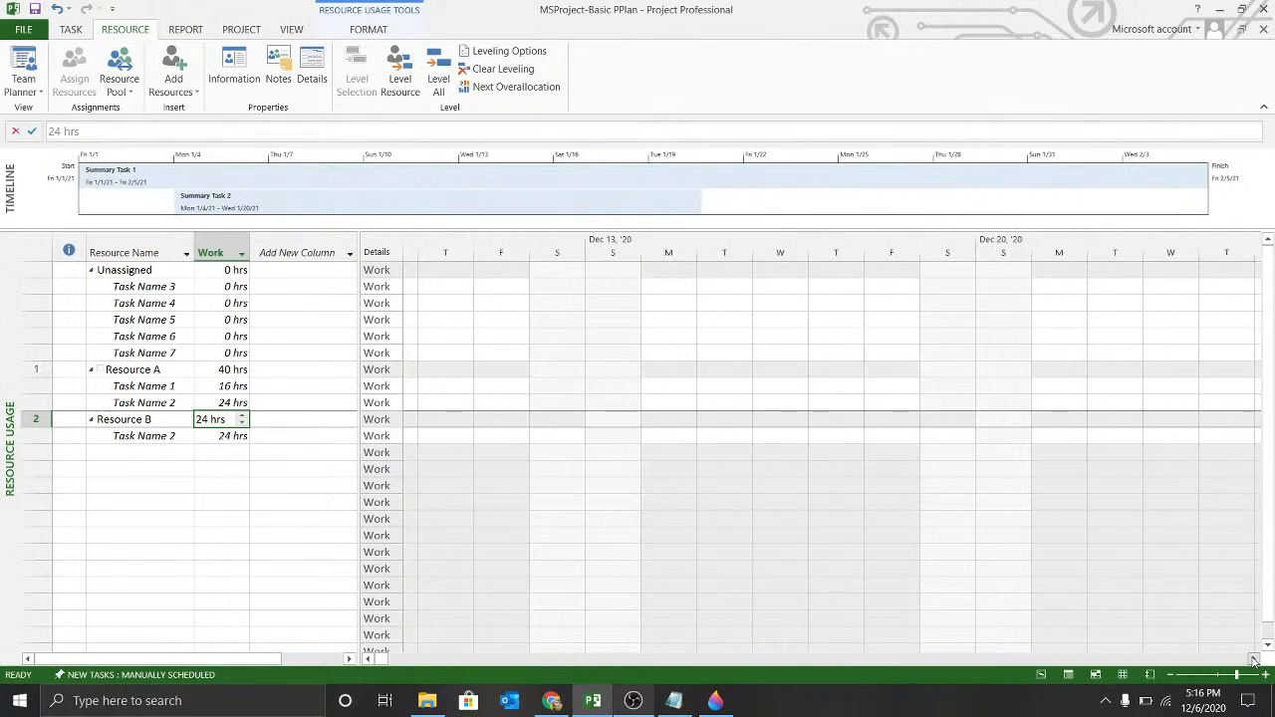
{"action": "left_click", "coordinate": [1253, 660]}
{"action": "left_click", "coordinate": [1253, 660]}
{"action": "left_click", "coordinate": [1252, 659]}
{"action": "left_click", "coordinate": [1253, 660]}
{"action": "left_click", "coordinate": [1252, 660]}
{"action": "left_click", "coordinate": [1253, 660]}
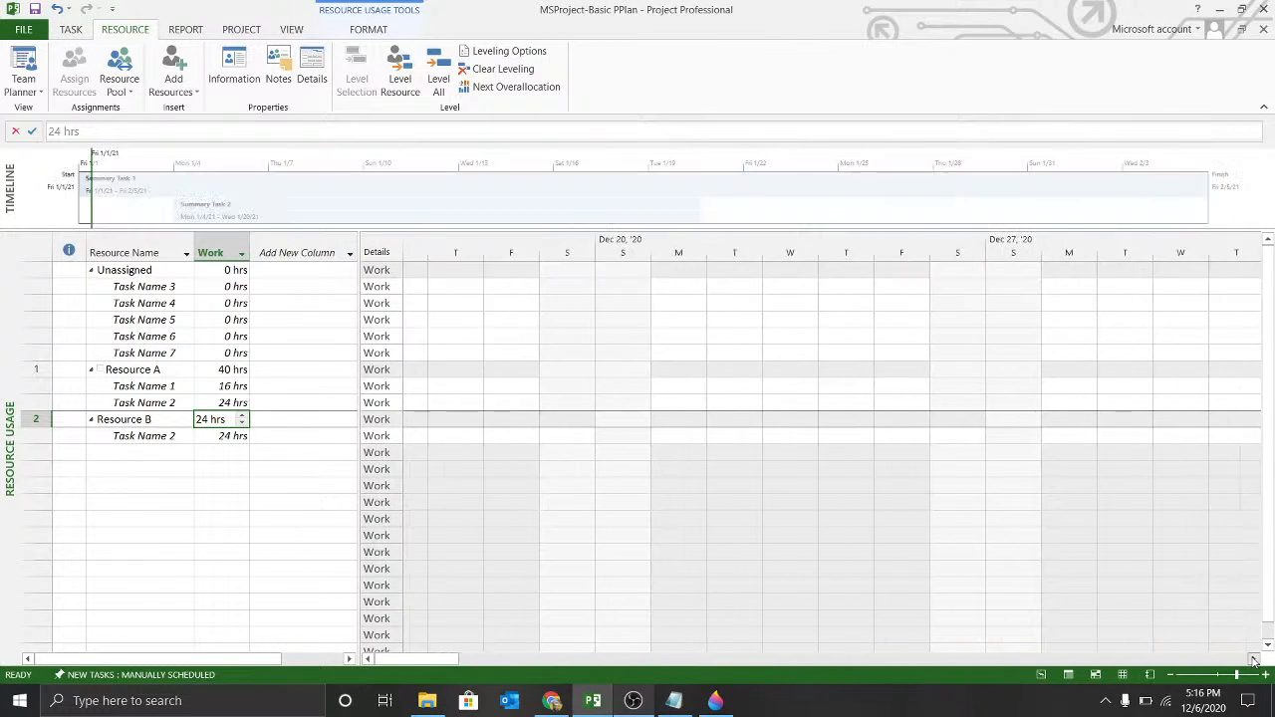
{"action": "left_click", "coordinate": [1253, 660]}
{"action": "left_click", "coordinate": [1252, 660]}
{"action": "left_click", "coordinate": [1253, 659]}
{"action": "left_click", "coordinate": [1253, 660]}
{"action": "left_click", "coordinate": [1252, 660]}
{"action": "left_click", "coordinate": [1252, 660]}
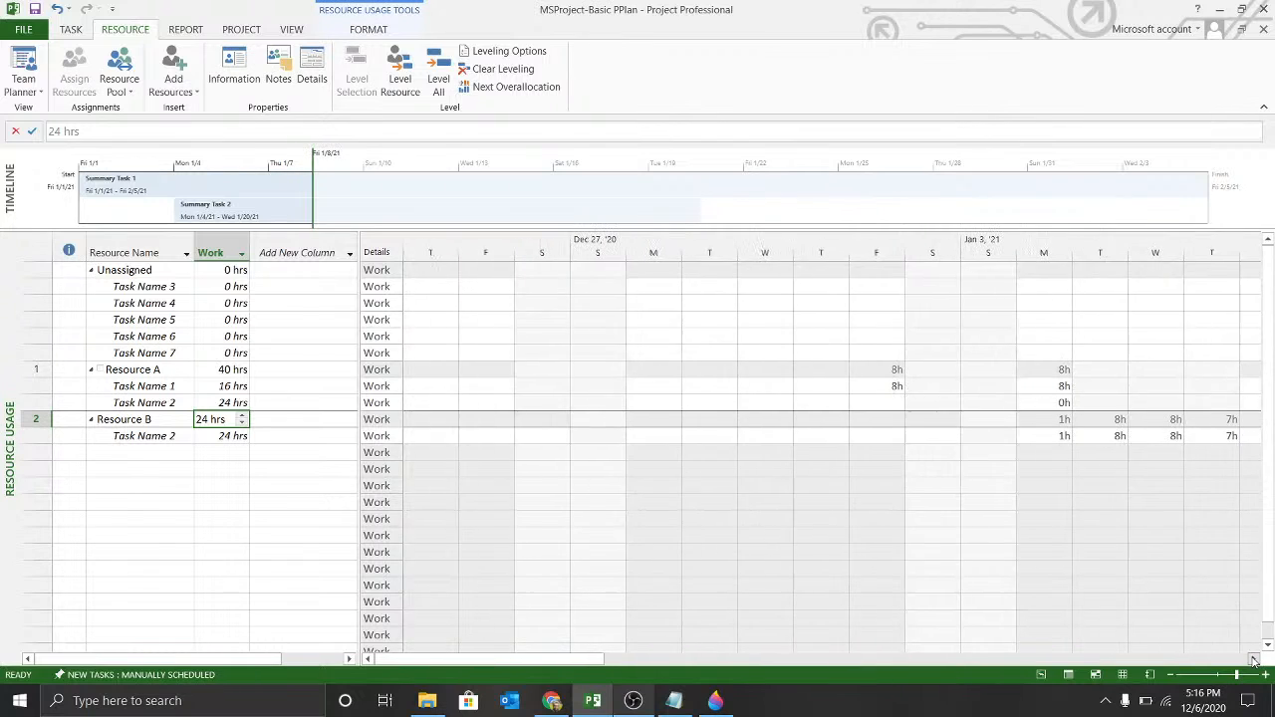
{"action": "left_click", "coordinate": [1252, 659]}
{"action": "left_click", "coordinate": [1253, 660]}
{"action": "left_click", "coordinate": [1252, 660]}
{"action": "left_click", "coordinate": [1253, 659]}
{"action": "left_click", "coordinate": [1252, 659]}
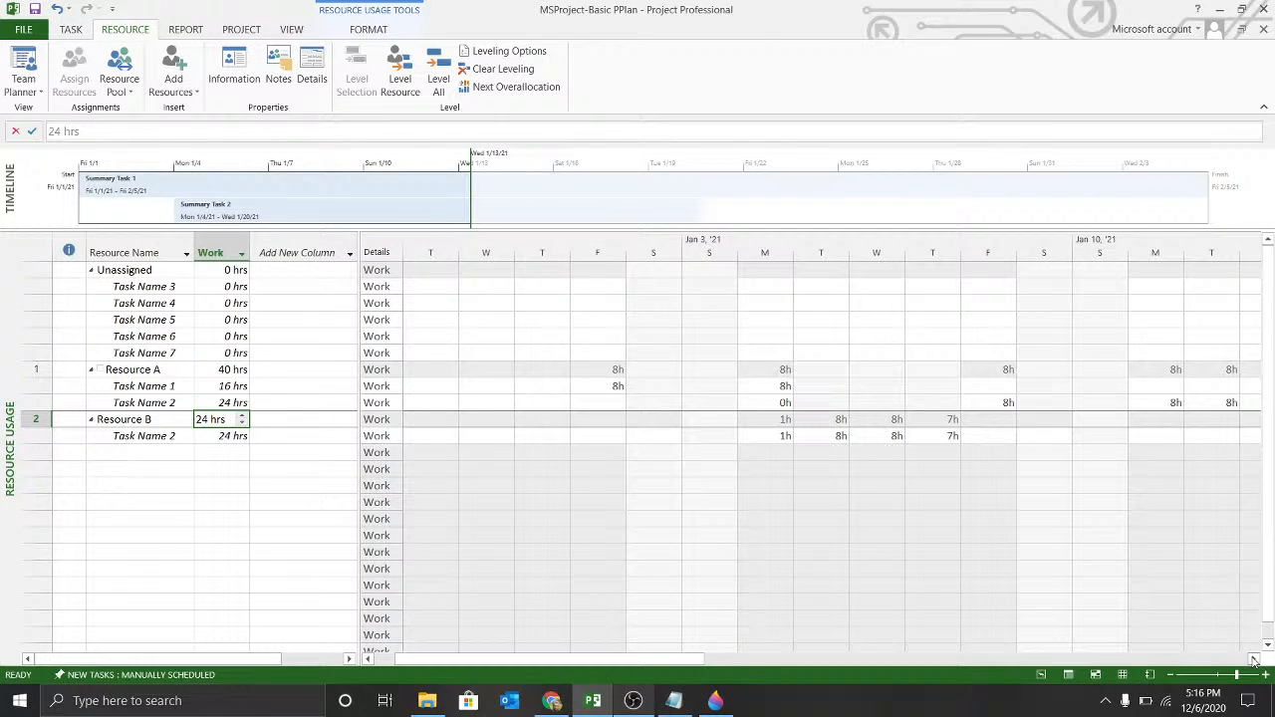
{"action": "left_click", "coordinate": [1252, 660]}
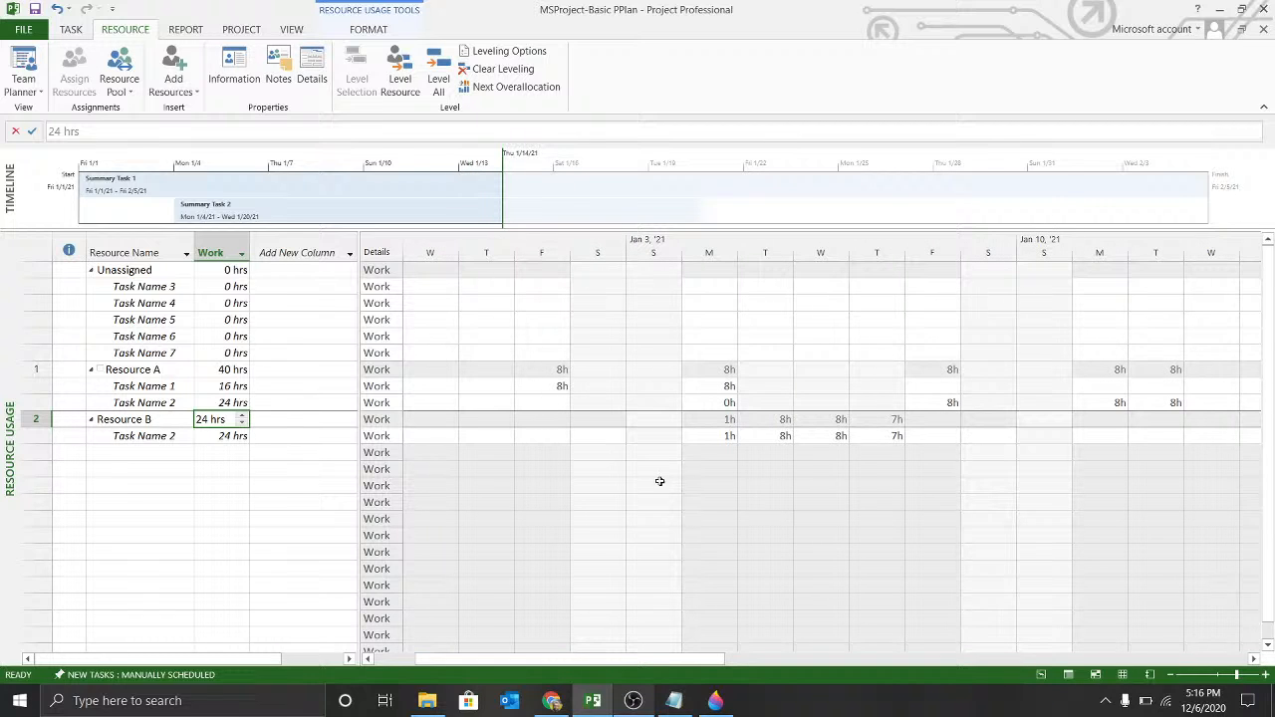
Step: Examine Resource A's daily totals and Task Name 1 hours on Friday Jan 1 and Monday Jan 4
{"action": "left_click", "coordinate": [531, 366]}
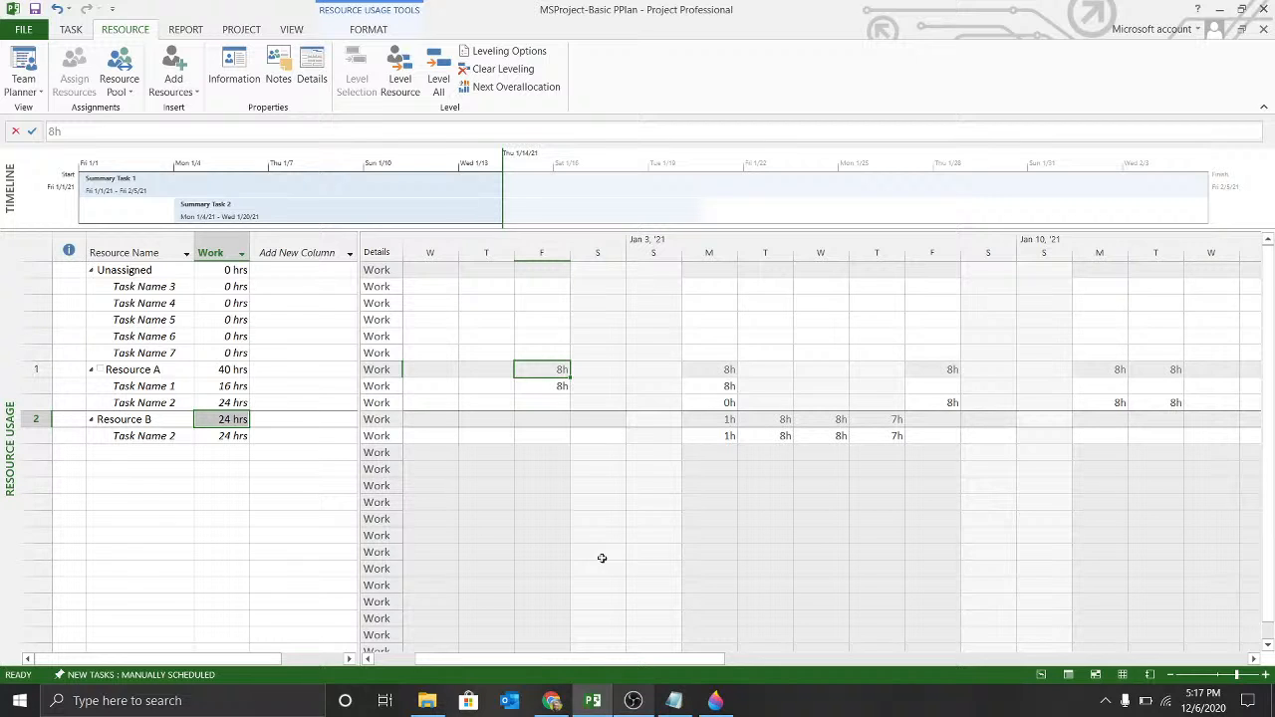
{"action": "key", "text": "Down"}
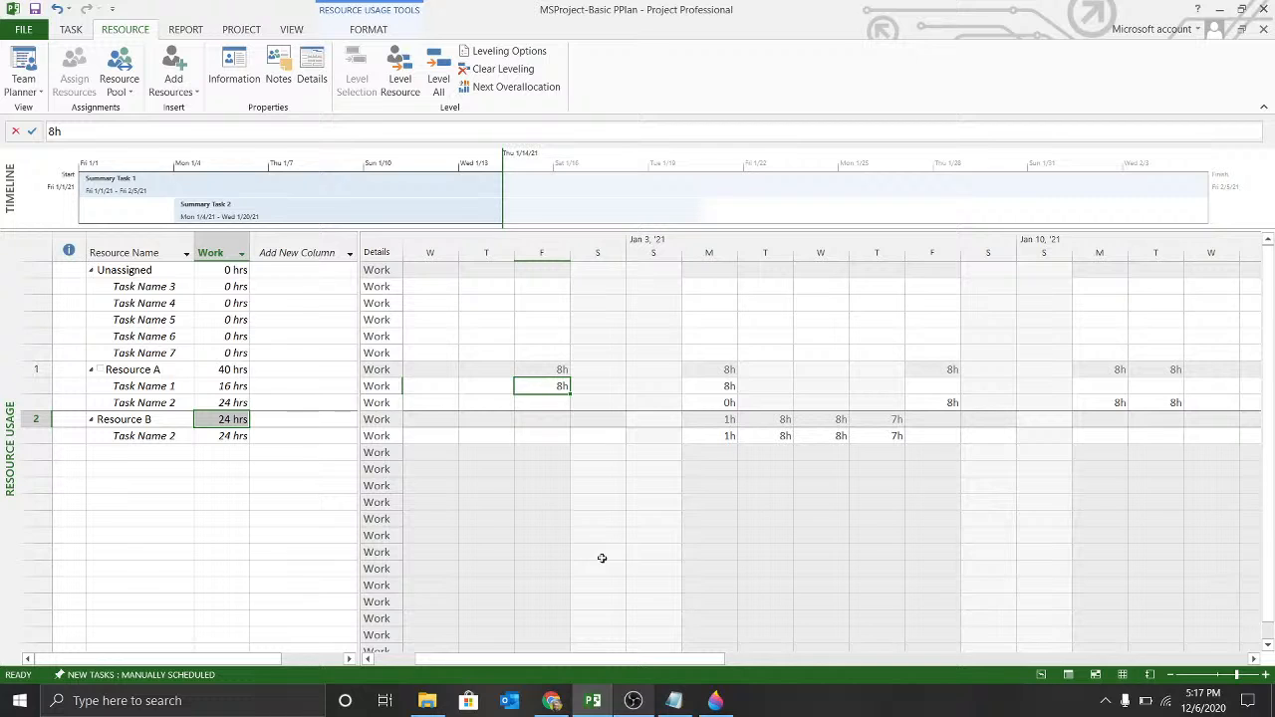
{"action": "key", "text": "Right"}
{"action": "key", "text": "Right"}
{"action": "key", "text": "Right"}
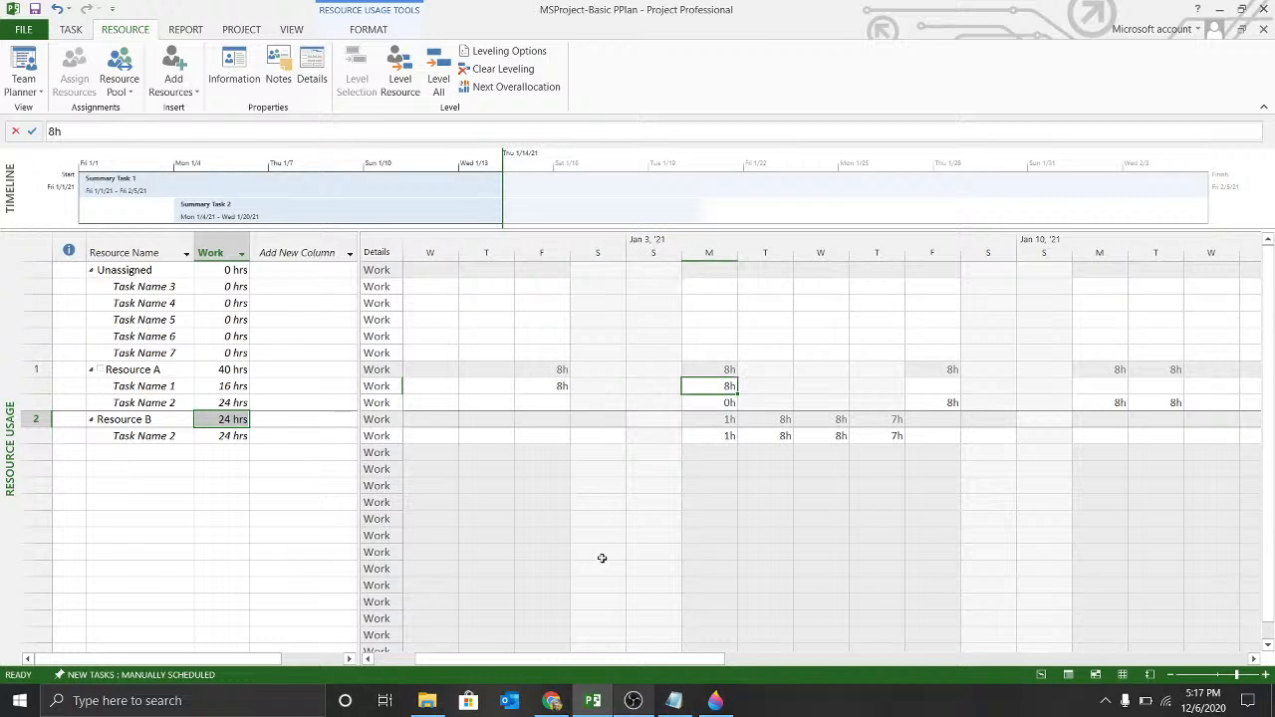
{"action": "key", "text": "Up"}
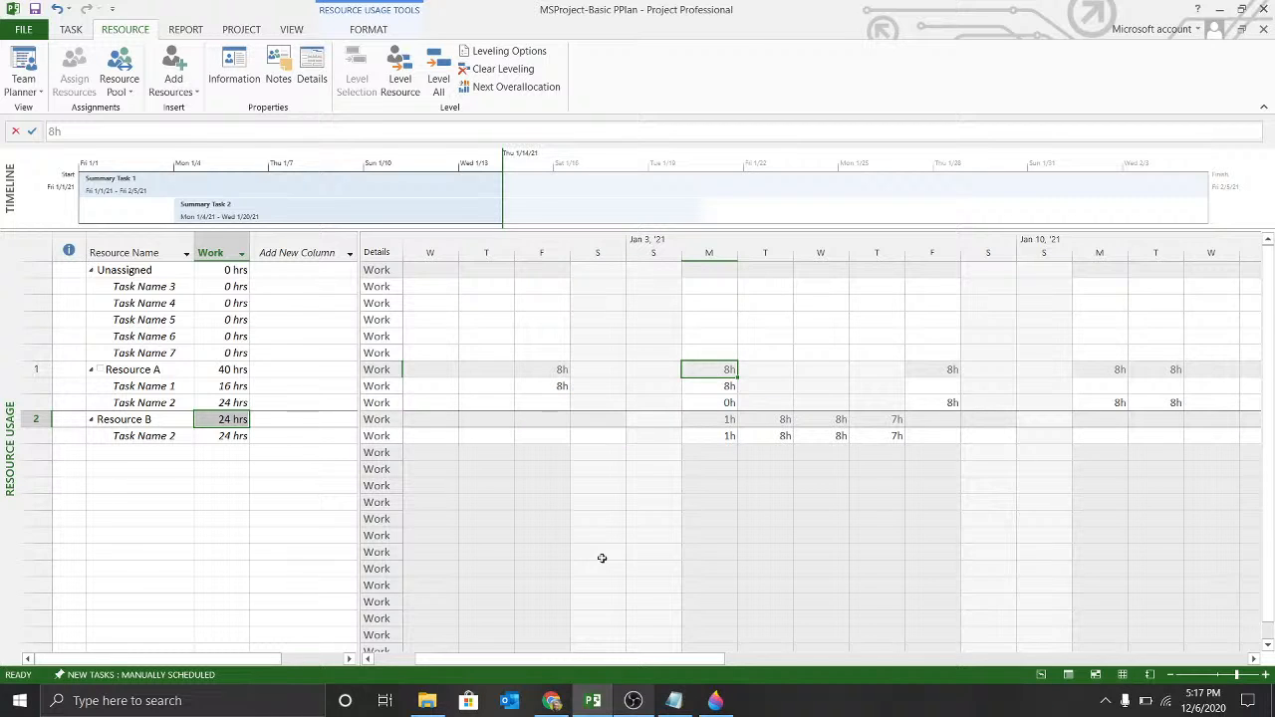
{"action": "key", "text": "Down"}
{"action": "key", "text": "Up"}
{"action": "key", "text": "Down"}
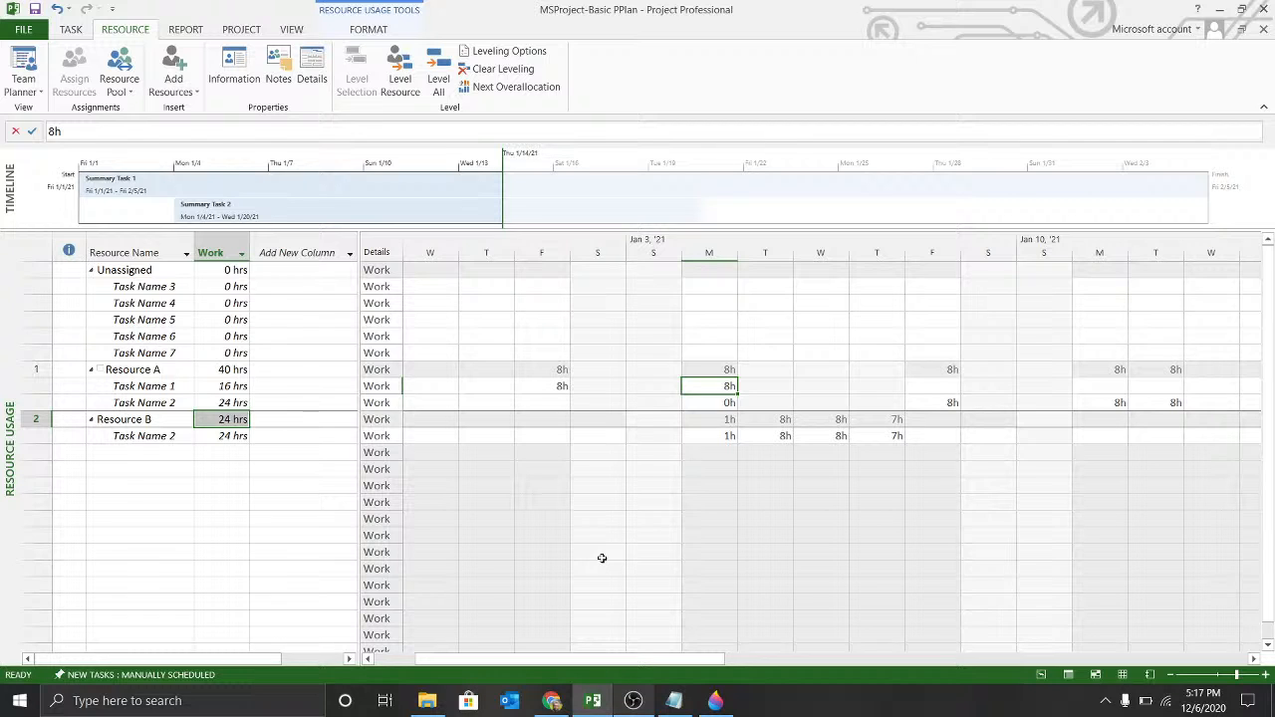
Step: Compare Resource A's Task Name 1 and Task Name 2 hours on Monday Jan 4 with Resource B's Task Name 2 hours
{"action": "key", "text": "Down"}
{"action": "key", "text": "Up"}
{"action": "key", "text": "Down"}
{"action": "key", "text": "Down"}
{"action": "key", "text": "Down"}
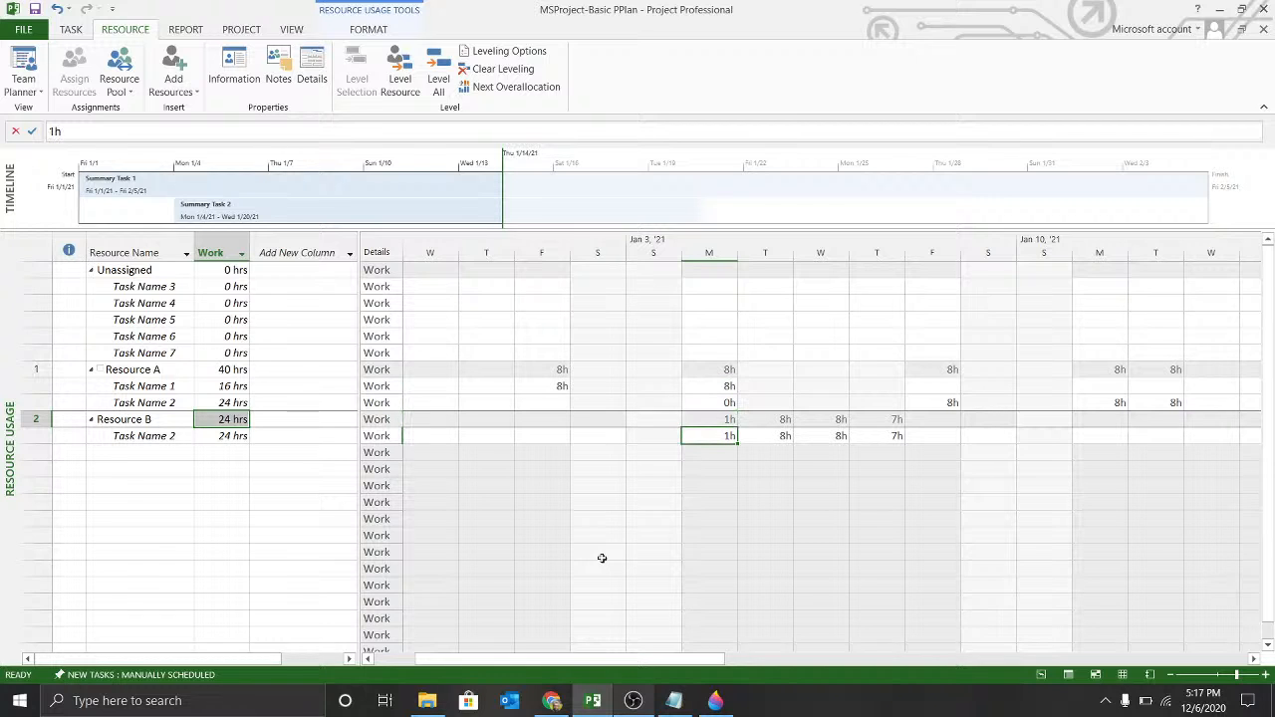
{"action": "key", "text": "Up"}
{"action": "key", "text": "Up"}
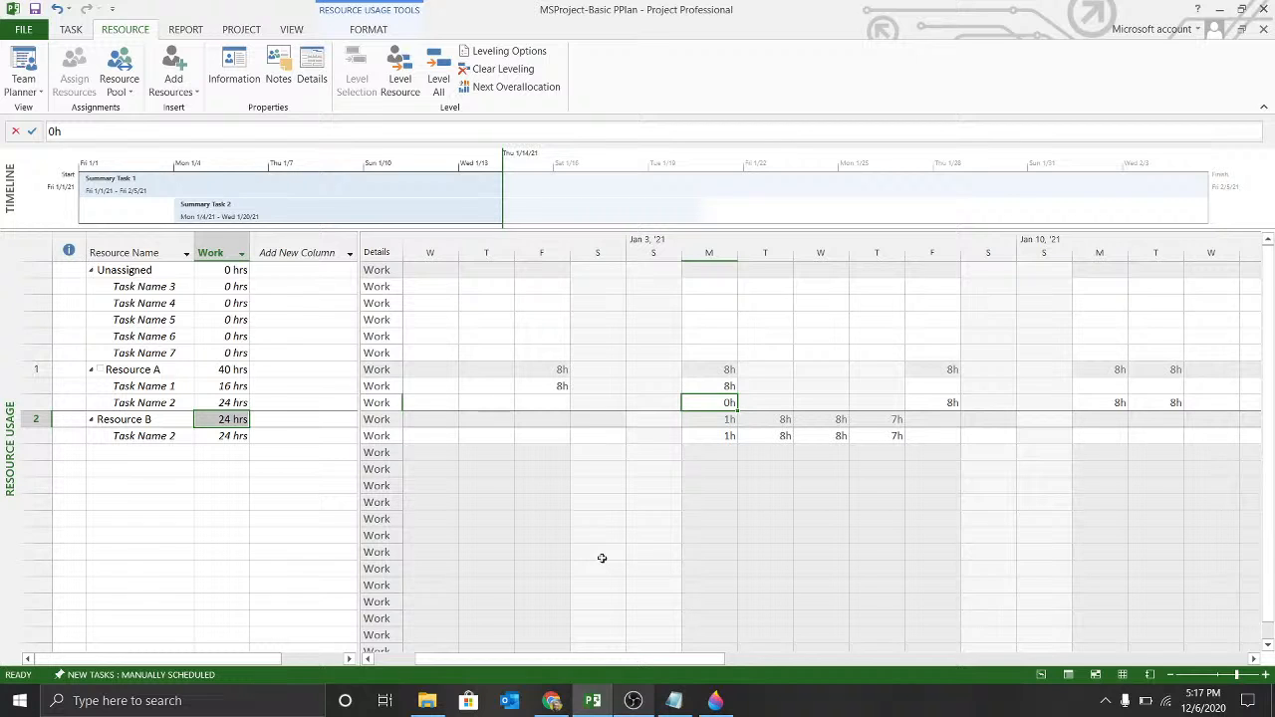
Step: Follow Resource A's Task Name 2 hours from Monday Jan 4 through Tuesday Jan 12
{"action": "key", "text": "Right"}
{"action": "key", "text": "Right"}
{"action": "key", "text": "Right"}
{"action": "key", "text": "Right"}
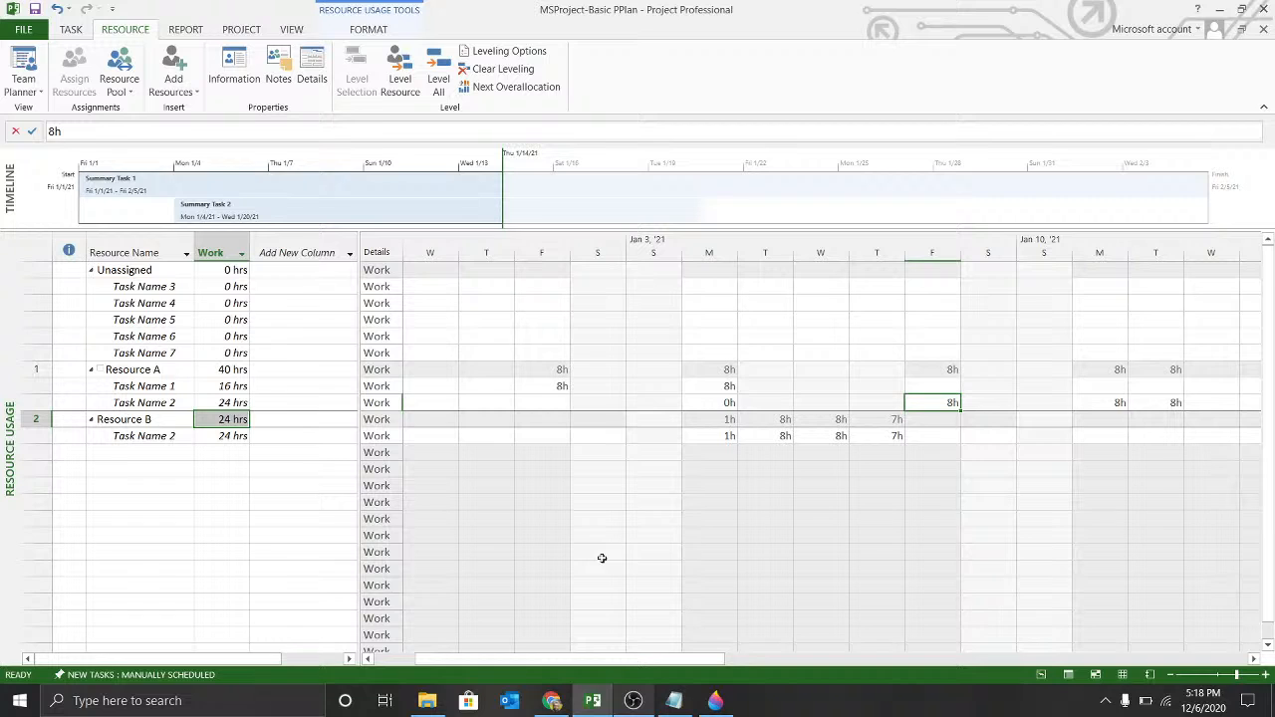
{"action": "key", "text": "Right"}
{"action": "key", "text": "Right"}
{"action": "key", "text": "Right"}
{"action": "key", "text": "Right"}
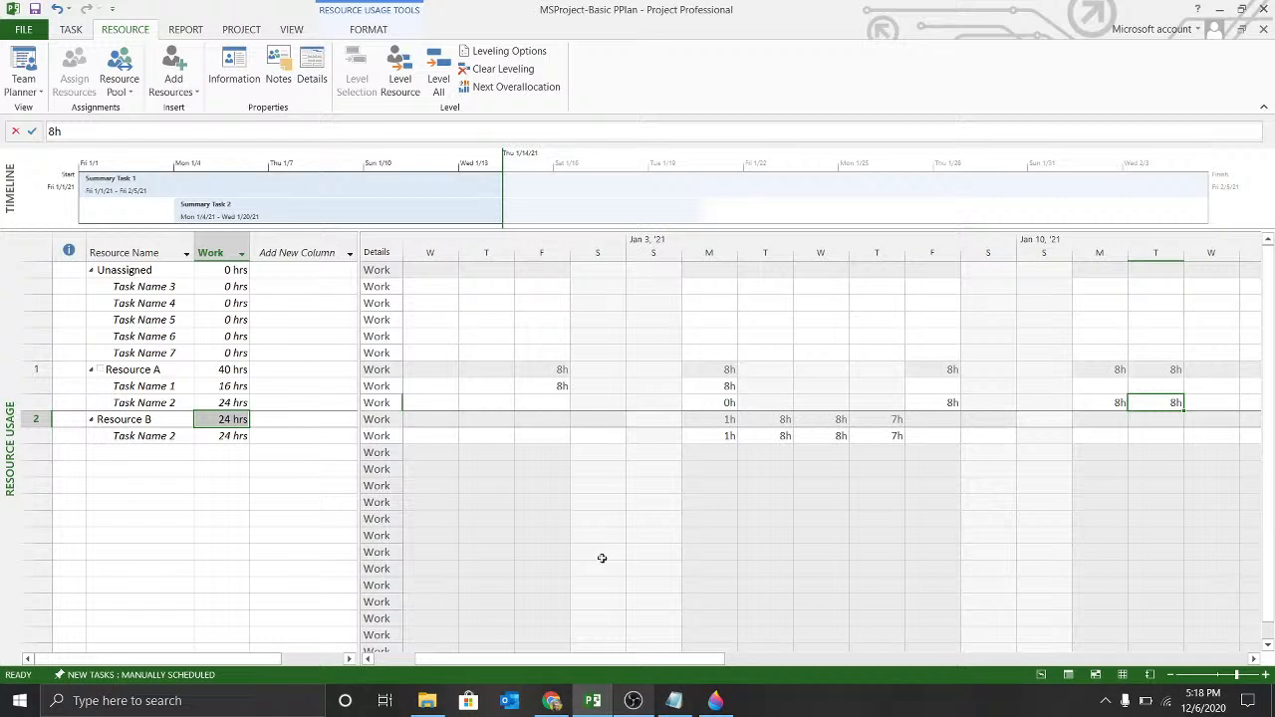
Step: Return to Monday Jan 4 and examine Resource B's Task Name 2 hours against its daily total
{"action": "key", "text": "Left"}
{"action": "key", "text": "Left"}
{"action": "key", "text": "Left"}
{"action": "key", "text": "Left"}
{"action": "key", "text": "Left"}
{"action": "key", "text": "Left"}
{"action": "key", "text": "Left"}
{"action": "key", "text": "Left"}
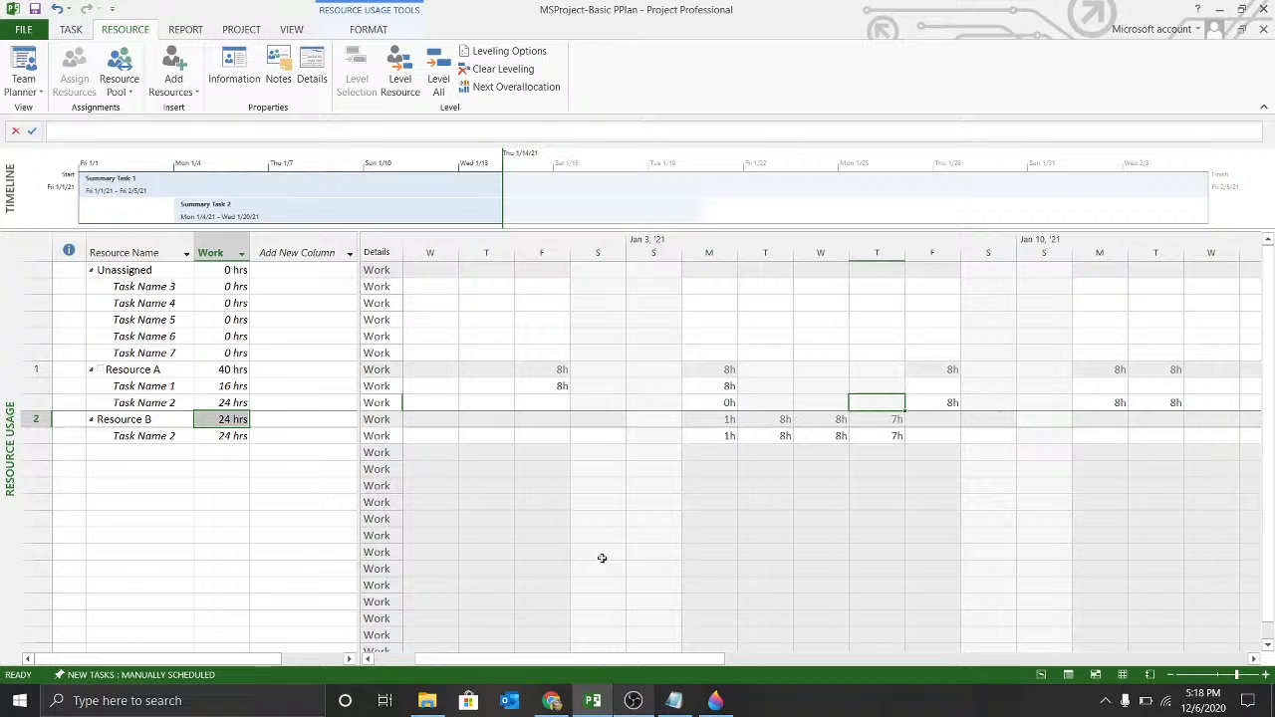
{"action": "key", "text": "Down"}
{"action": "key", "text": "Down"}
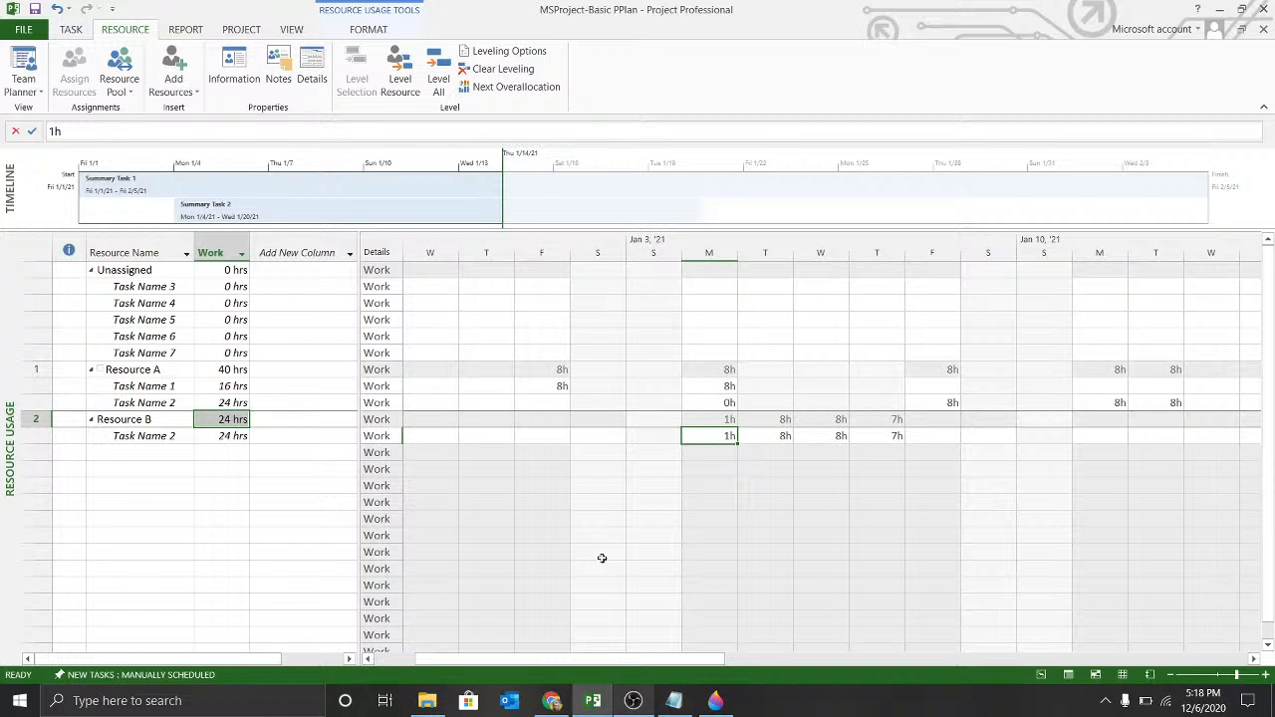
{"action": "key", "text": "Up"}
{"action": "key", "text": "Down"}
Step: Review Resource B's Task Name 2 hours from Tuesday Jan 5 to Thursday Jan 7 and the days that follow
{"action": "key", "text": "Right"}
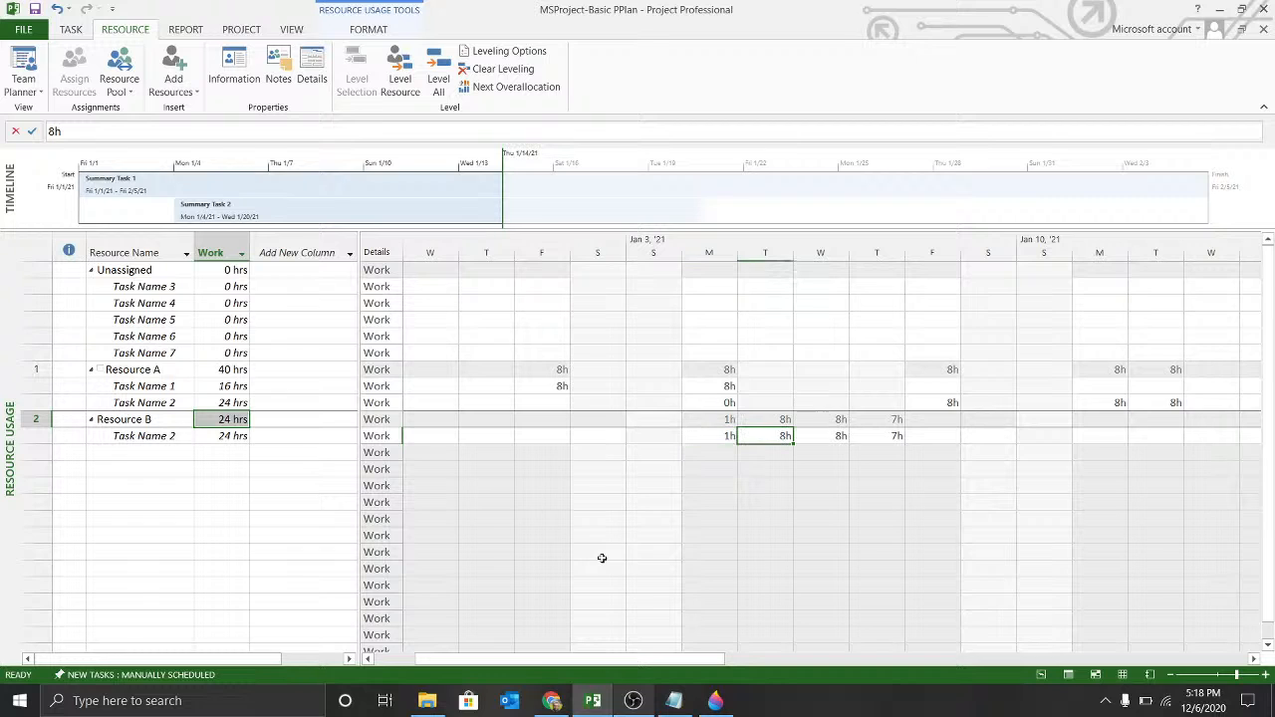
{"action": "key", "text": "Right"}
{"action": "key", "text": "Right"}
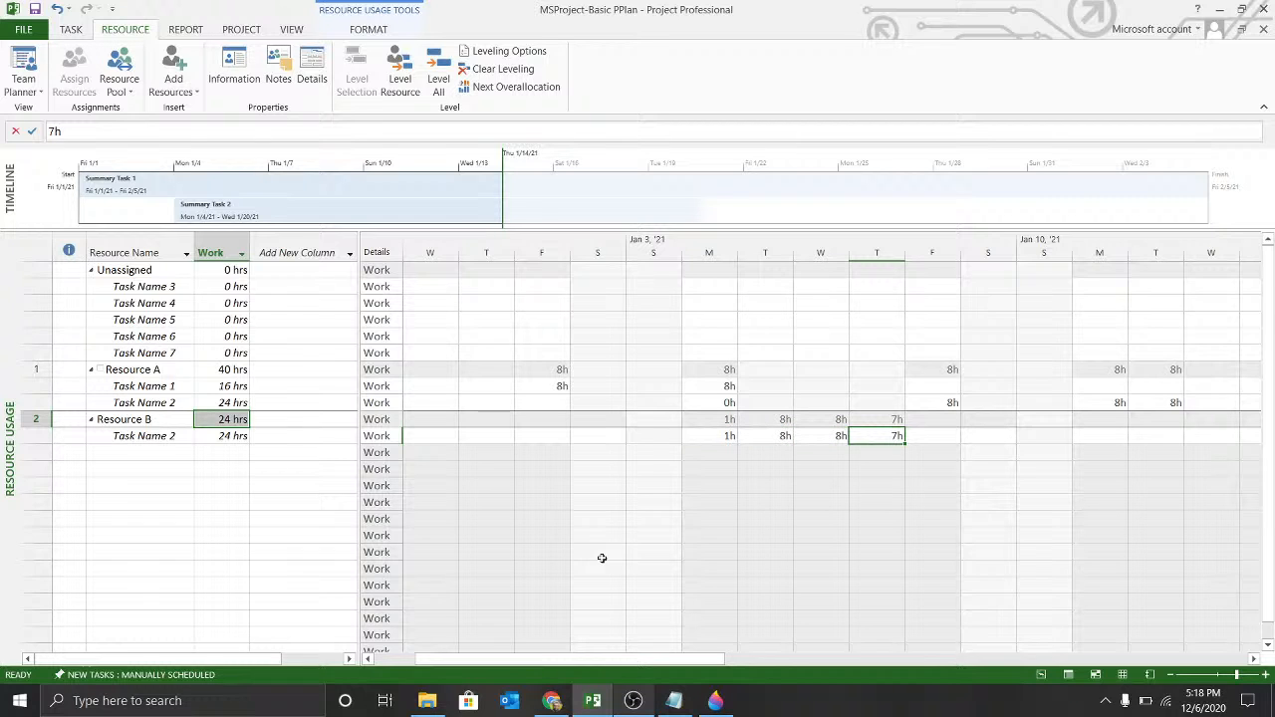
{"action": "key", "text": "Left"}
{"action": "key", "text": "Left"}
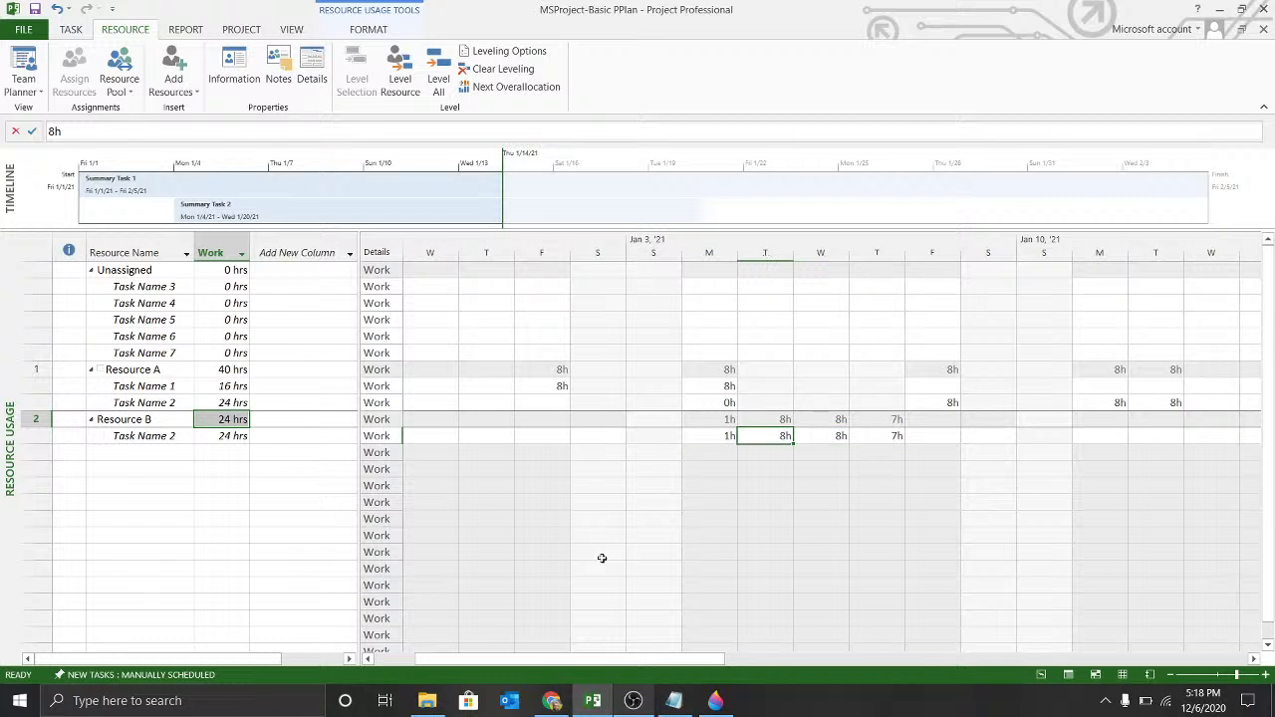
{"action": "key", "text": "Right"}
{"action": "key", "text": "Right"}
{"action": "key", "text": "Right"}
{"action": "key", "text": "Left"}
{"action": "key", "text": "Left"}
{"action": "key", "text": "Left"}
{"action": "key", "text": "Right"}
{"action": "key", "text": "Right"}
{"action": "key", "text": "Right"}
{"action": "key", "text": "Right"}
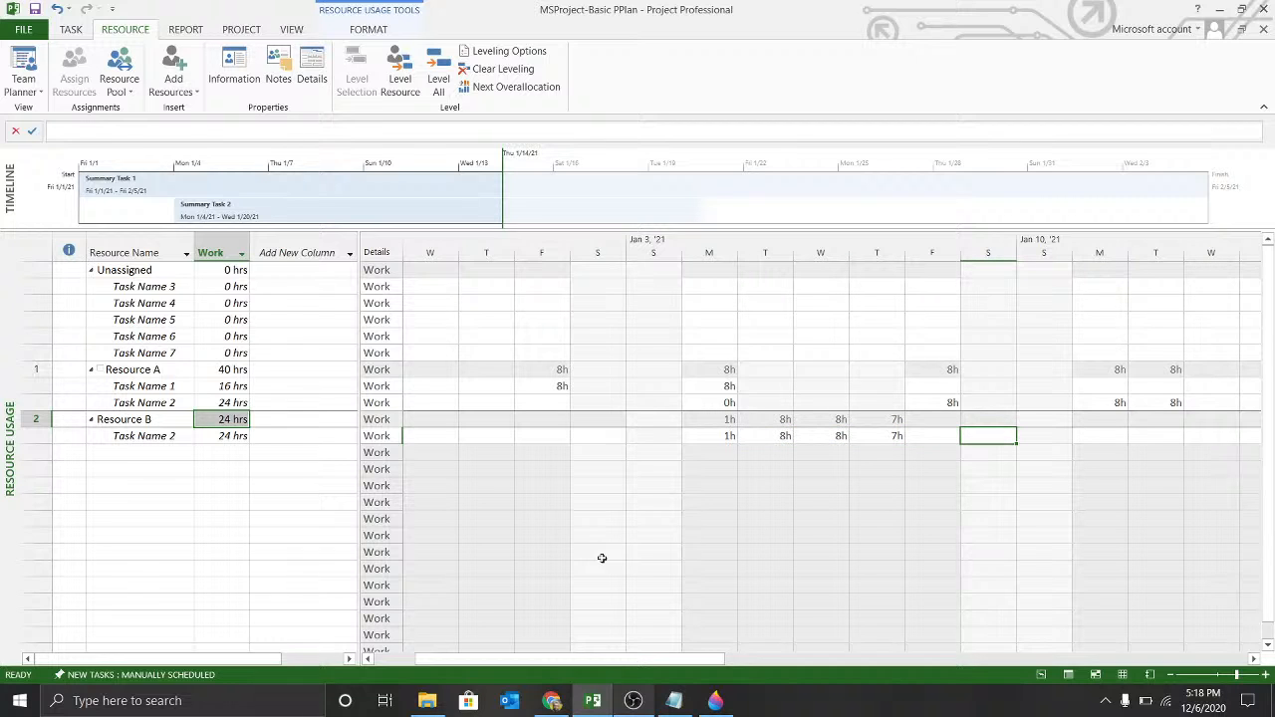
{"action": "key", "text": "Right"}
{"action": "key", "text": "Right"}
{"action": "key", "text": "Right"}
{"action": "key", "text": "Right"}
{"action": "key", "text": "Right"}
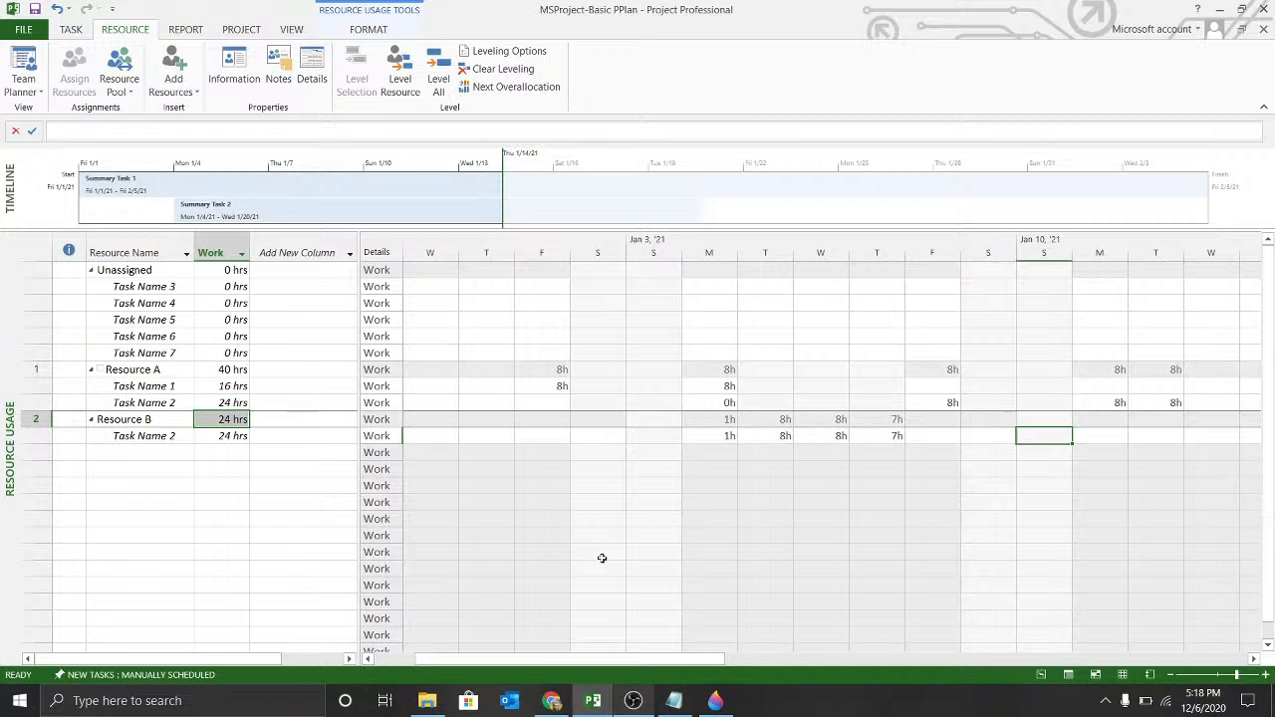
Step: Trace Resource B's Task Name 2 hours back from the week of Jan 10 to Monday Dec 28
{"action": "key", "text": "Right"}
{"action": "key", "text": "Left"}
{"action": "key", "text": "Left"}
{"action": "key", "text": "Left"}
{"action": "key", "text": "Left"}
{"action": "key", "text": "Left"}
{"action": "key", "text": "Left"}
{"action": "key", "text": "Left"}
{"action": "key", "text": "Left"}
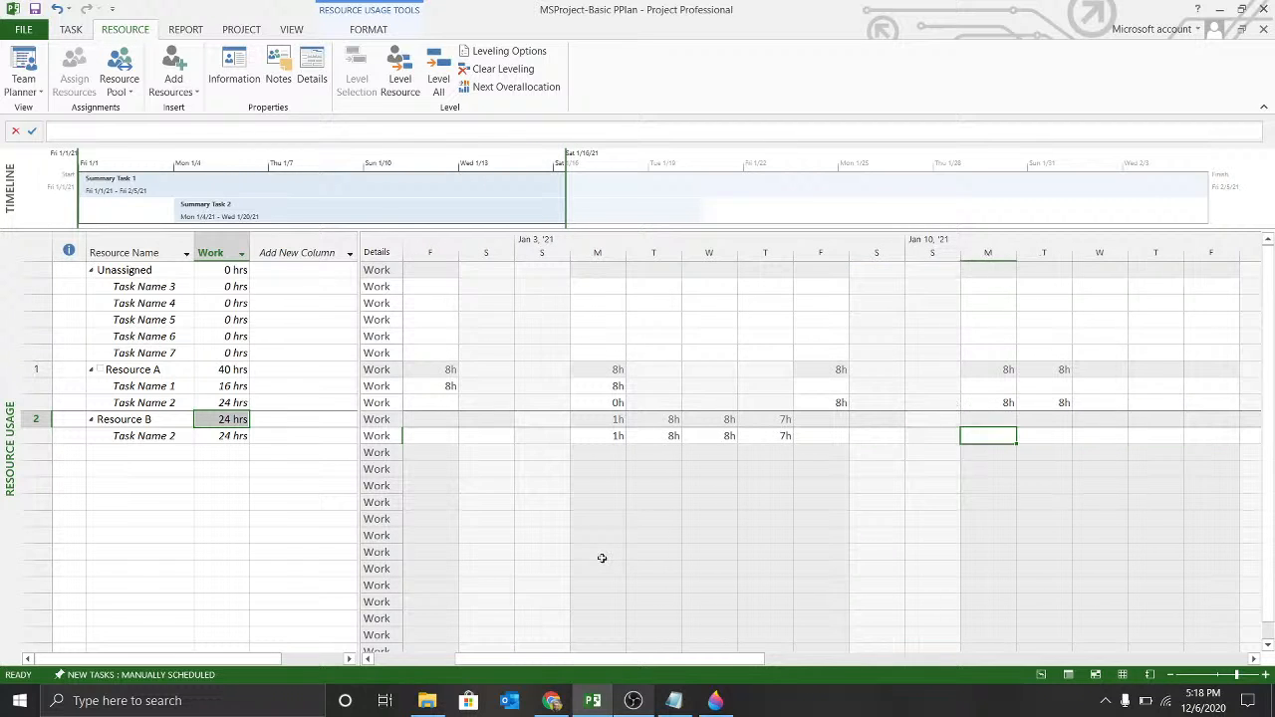
{"action": "key", "text": "Left"}
{"action": "key", "text": "Left"}
{"action": "key", "text": "Left"}
{"action": "key", "text": "Left"}
{"action": "key", "text": "Left"}
{"action": "key", "text": "Left"}
{"action": "key", "text": "Left"}
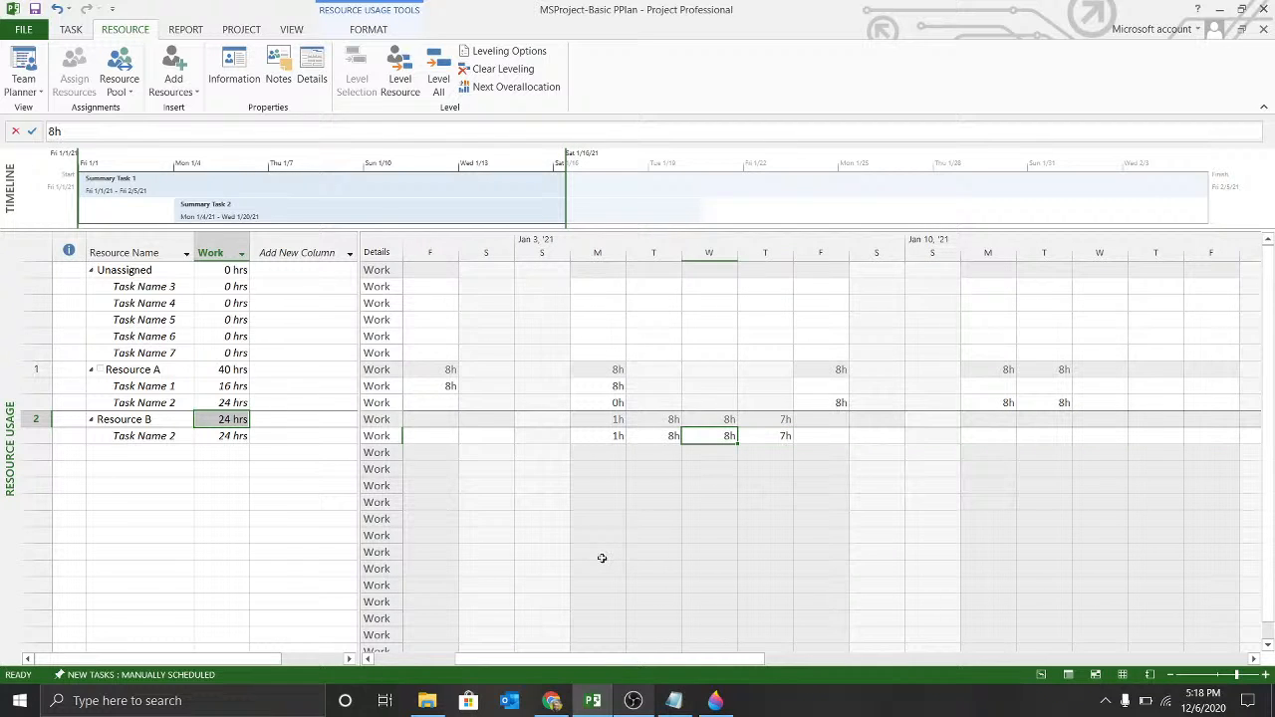
{"action": "key", "text": "Left"}
{"action": "key", "text": "Left"}
{"action": "key", "text": "Left"}
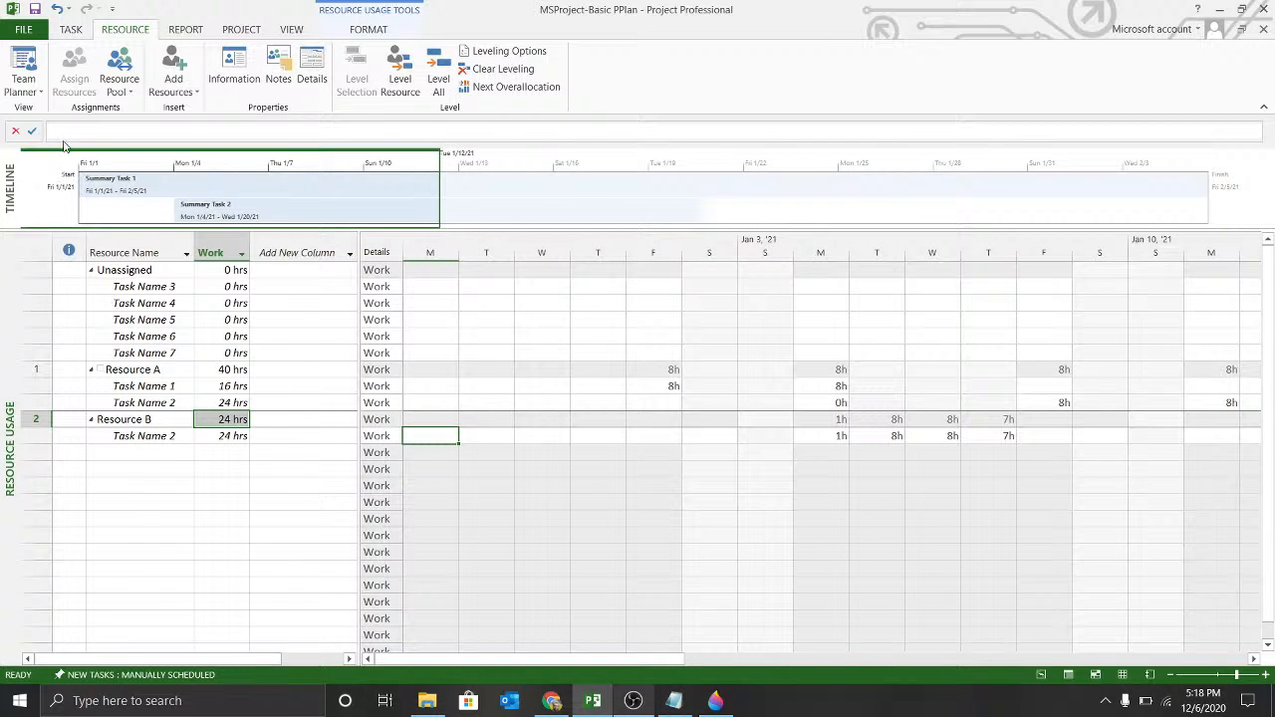
Step: Switch to the Gantt Chart view and assign Resource A to Task Name 6
{"action": "left_click", "coordinate": [76, 31]}
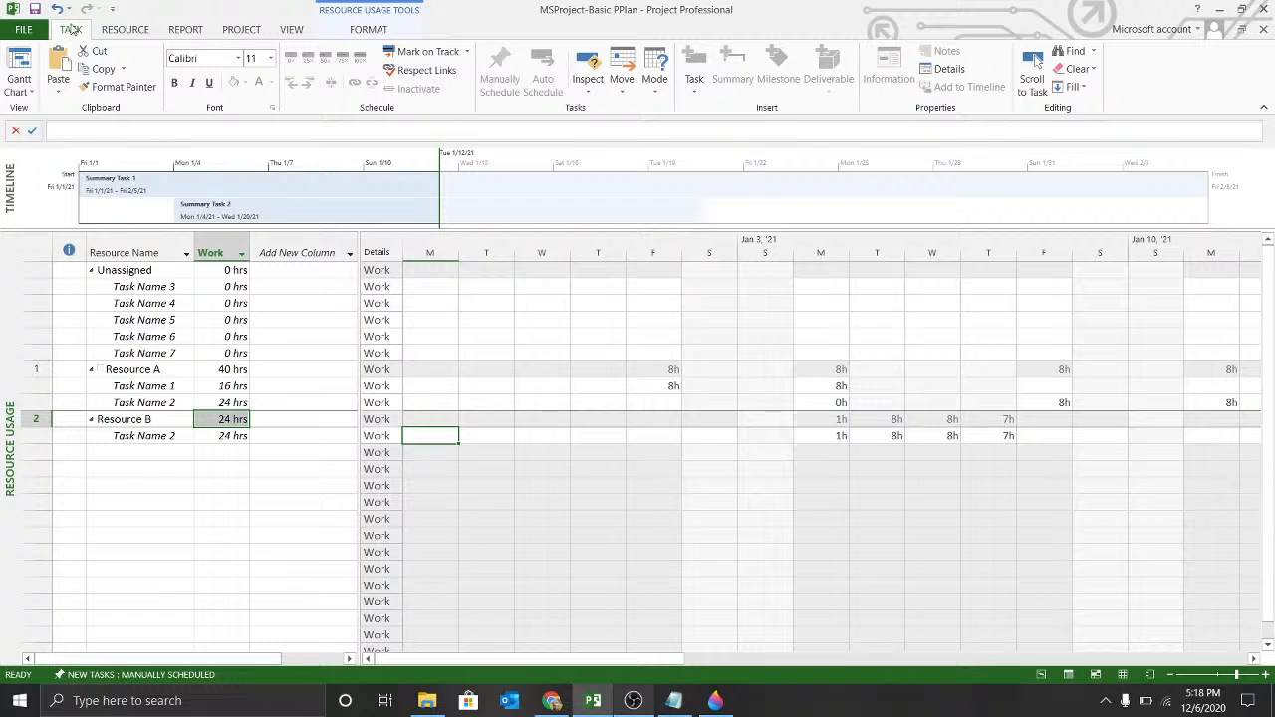
{"action": "left_click", "coordinate": [8, 79]}
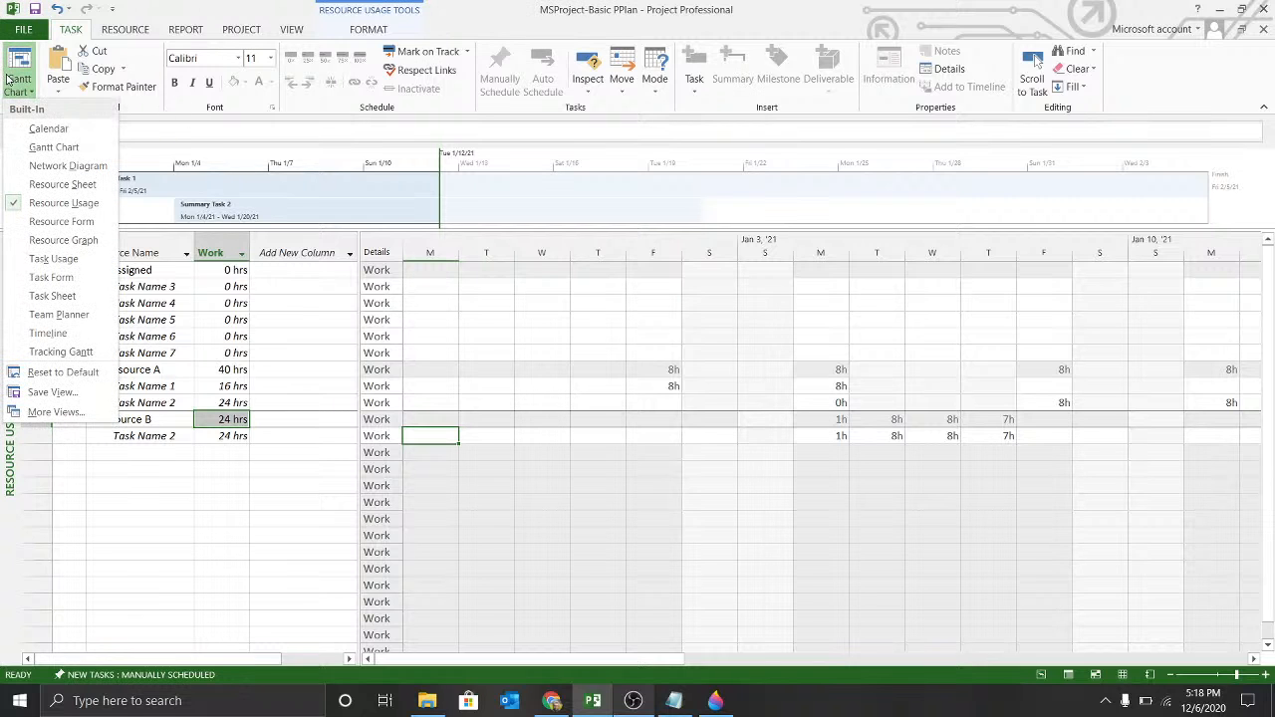
{"action": "left_click", "coordinate": [30, 147]}
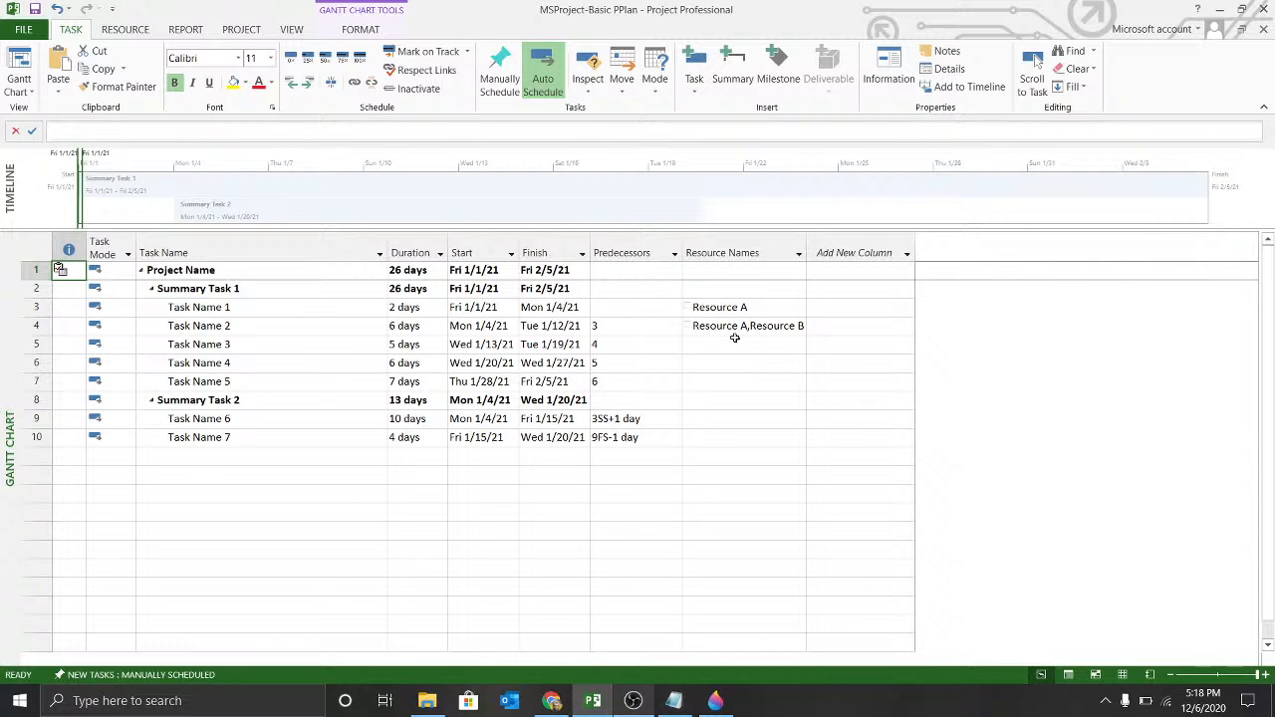
{"action": "left_click", "coordinate": [732, 421]}
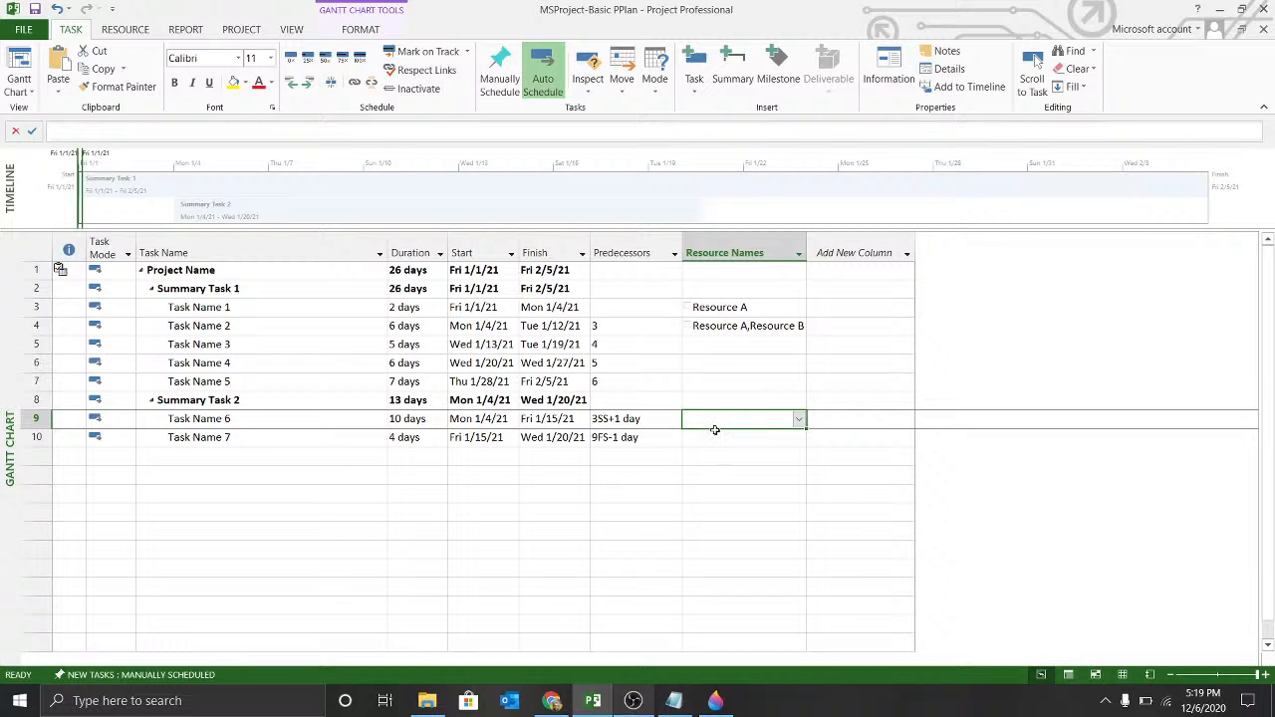
{"action": "type", "text": "Resource A"}
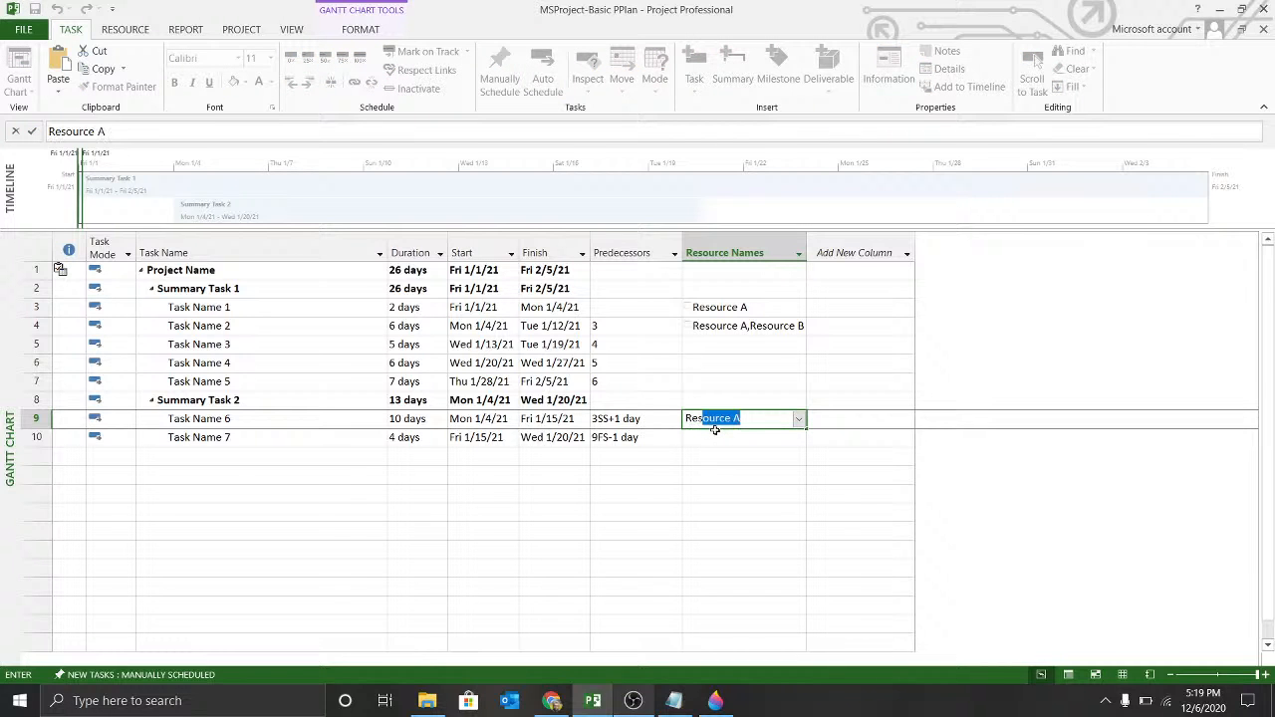
{"action": "key", "text": "Return"}
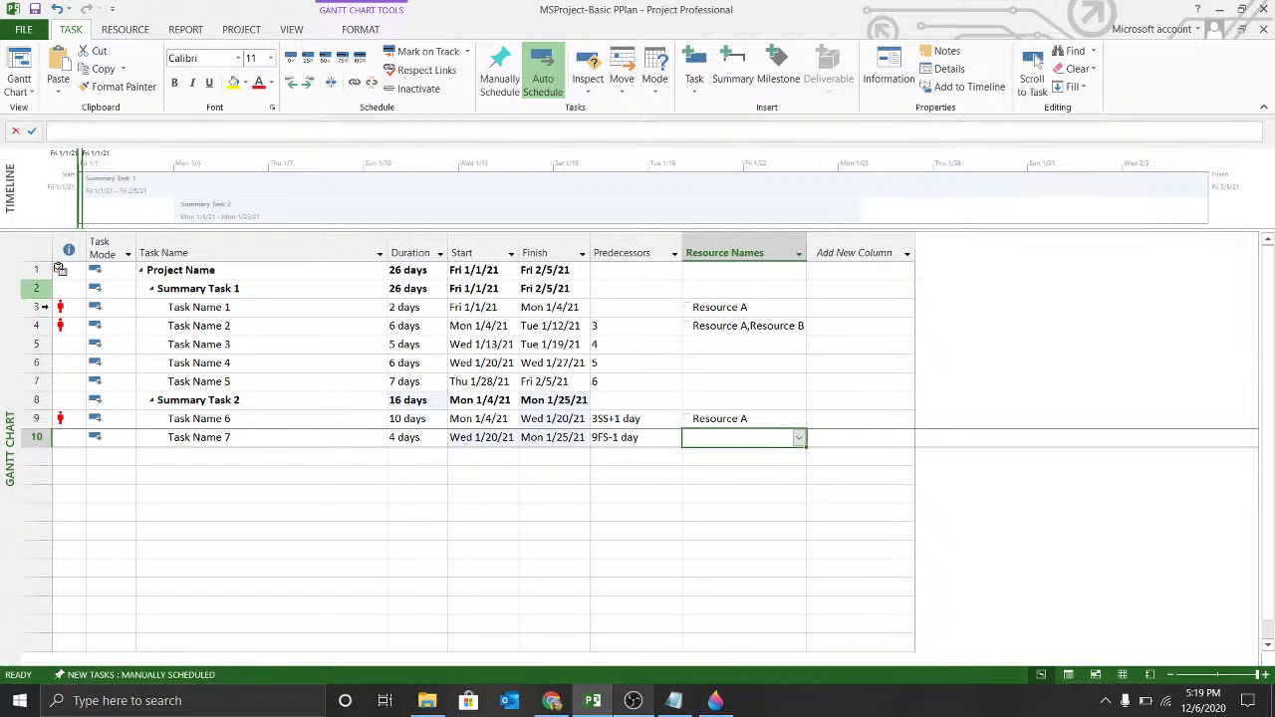
Step: Examine Task Name 1's overallocation indicator and the options it offers, leaving the task as it is
{"action": "mouse_move", "coordinate": [60, 308]}
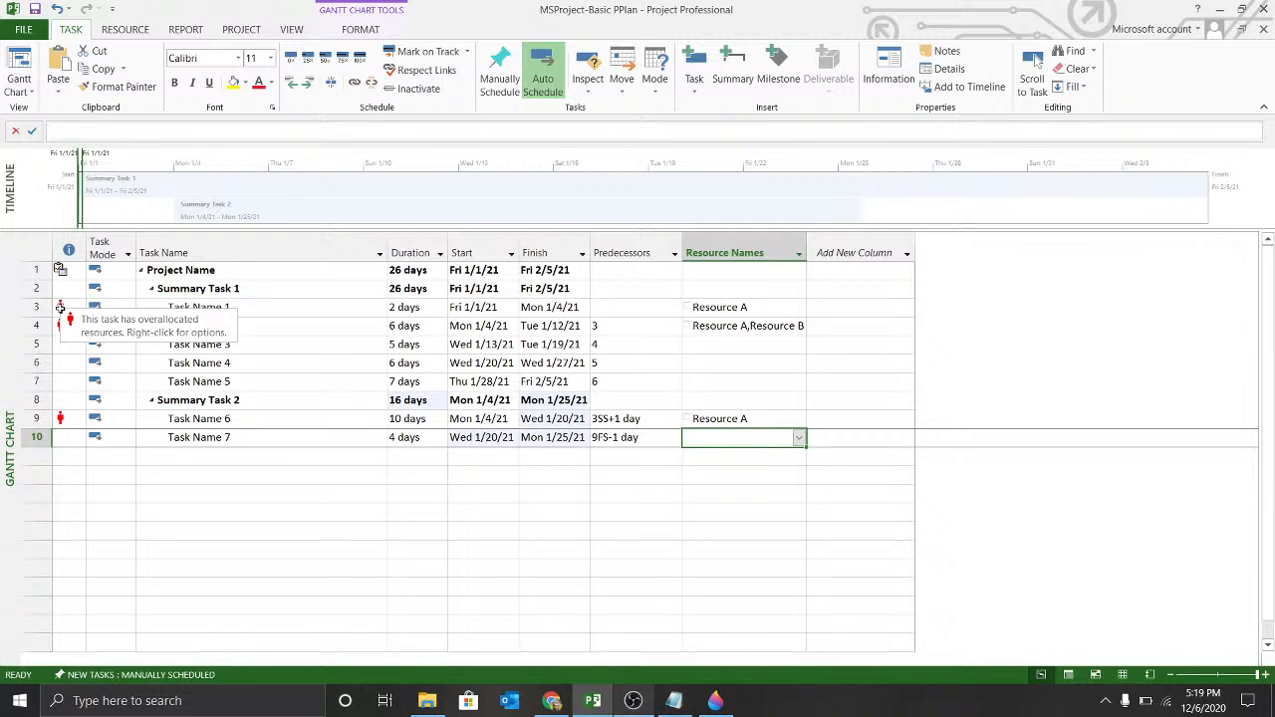
{"action": "right_click", "coordinate": [60, 308]}
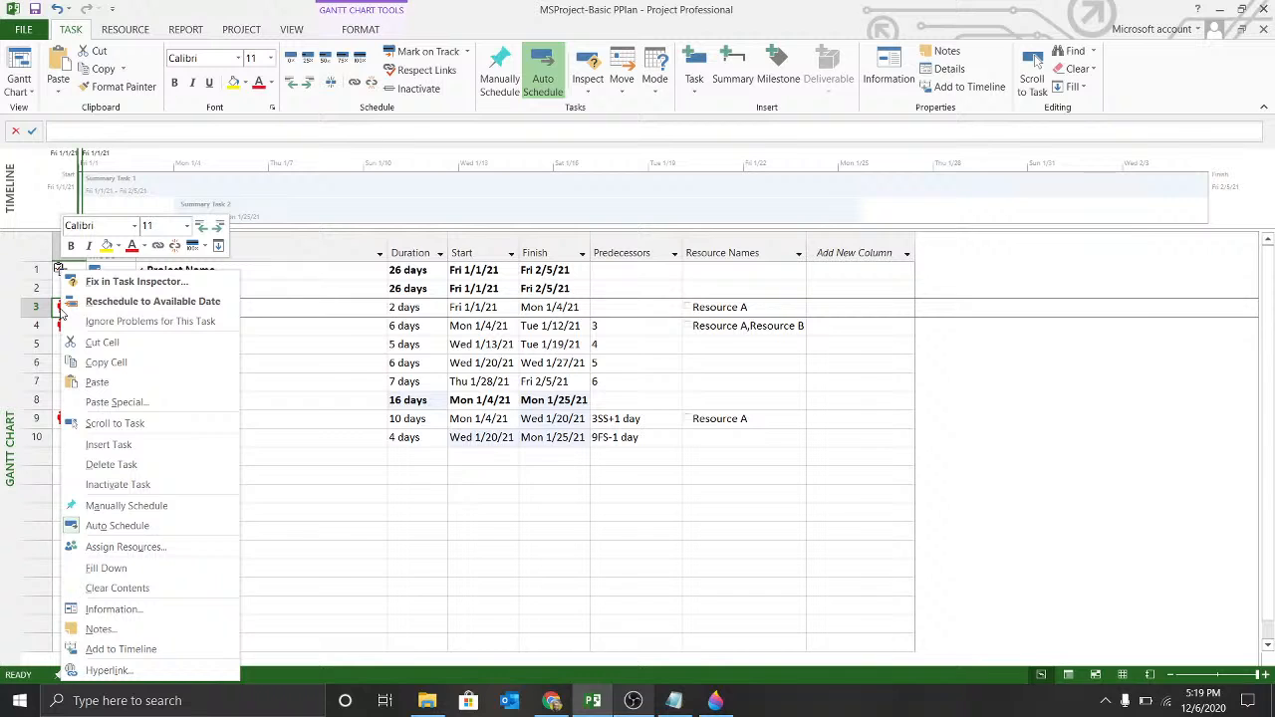
{"action": "left_click", "coordinate": [377, 308]}
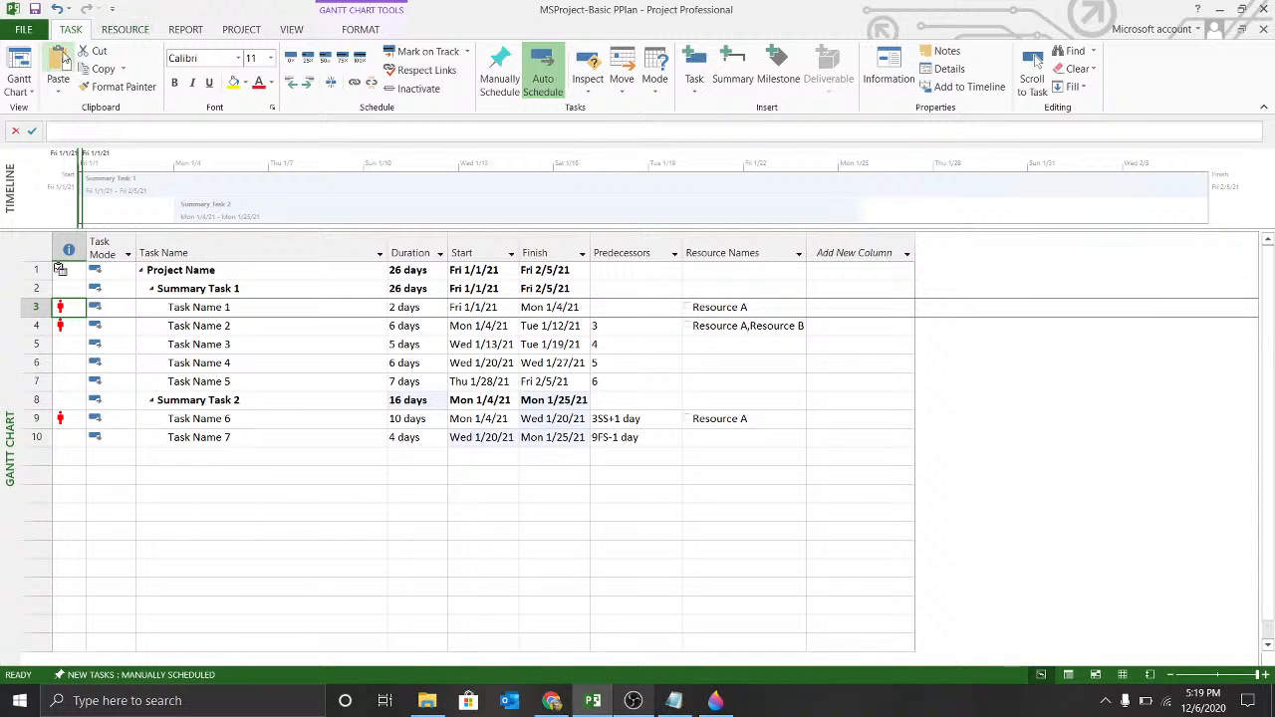
Step: Switch to the Resource Usage view and scan Resource A's Task Name 1 row back into late December
{"action": "left_click", "coordinate": [124, 29]}
{"action": "left_click", "coordinate": [23, 87]}
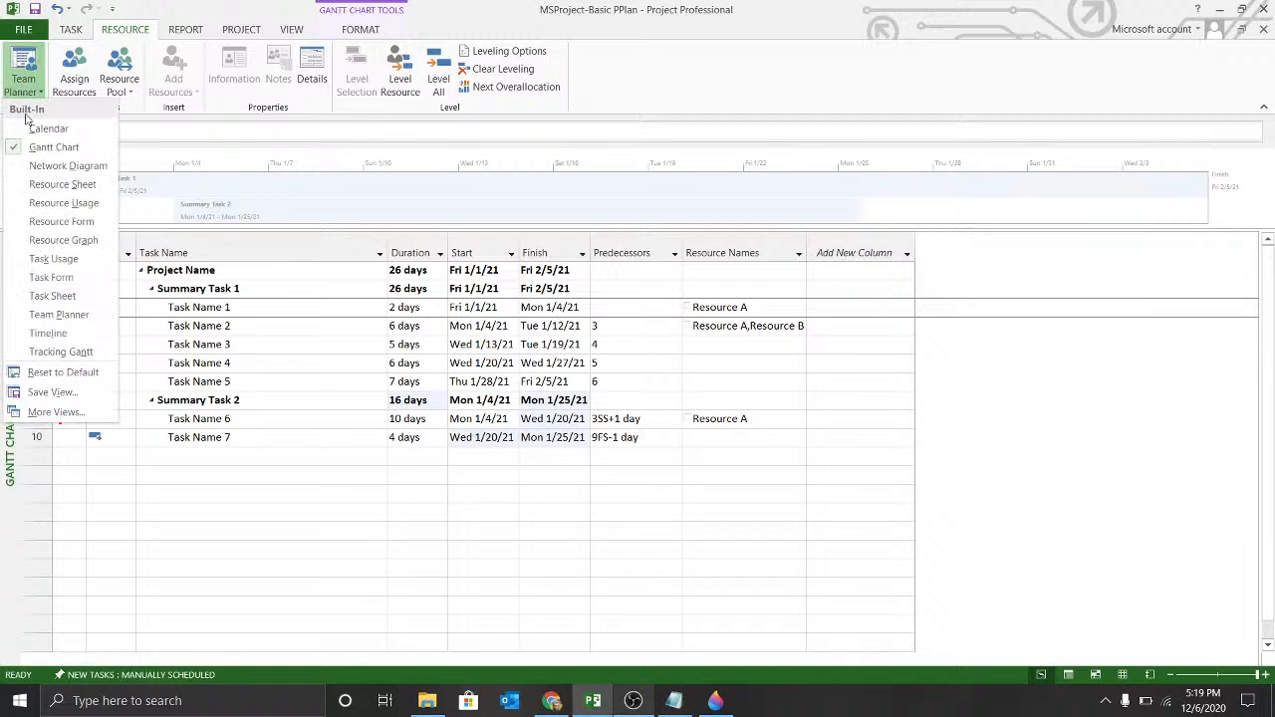
{"action": "left_click", "coordinate": [33, 205]}
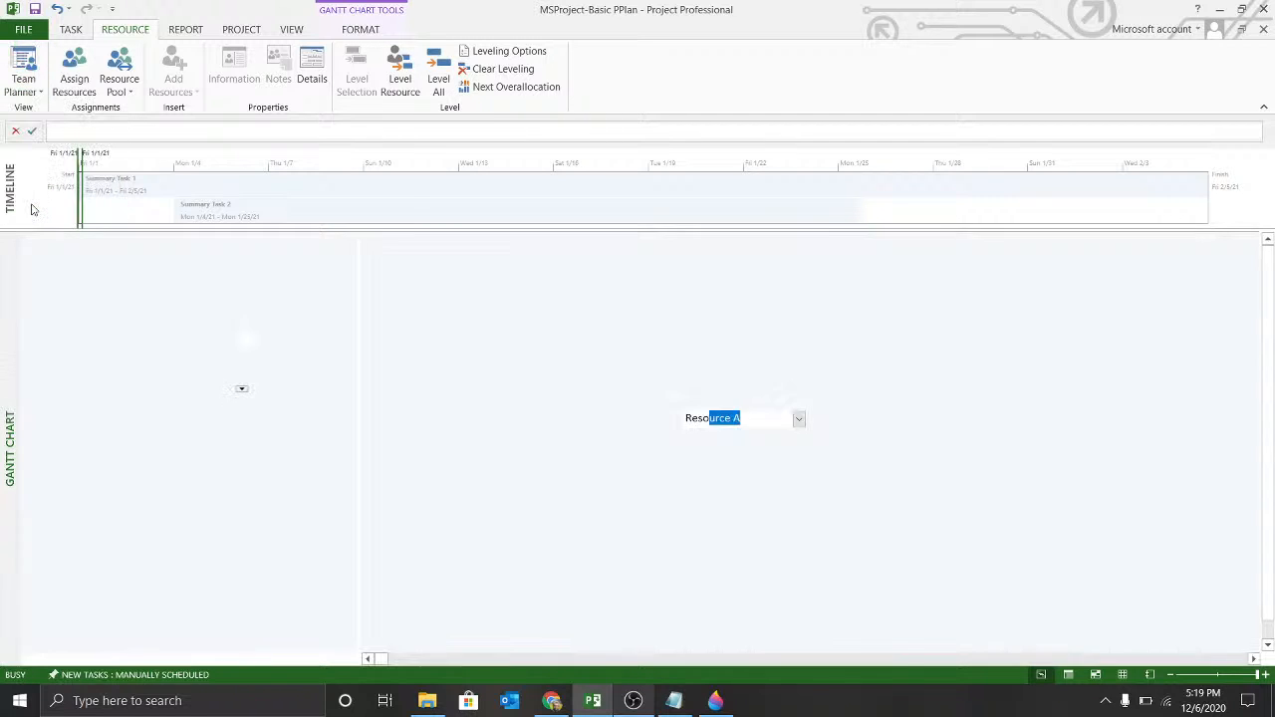
{"action": "left_click", "coordinate": [764, 392]}
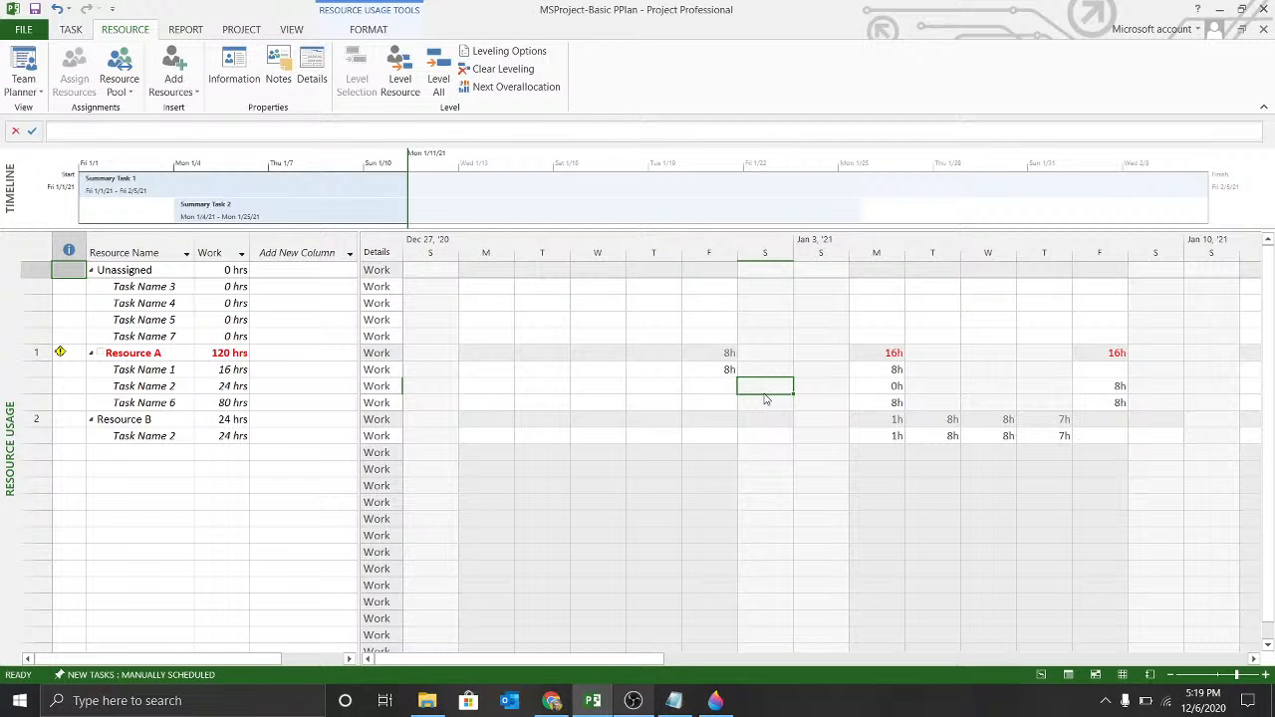
{"action": "key", "text": "Up"}
{"action": "key", "text": "Left"}
{"action": "key", "text": "Left"}
{"action": "key", "text": "Left"}
{"action": "key", "text": "Left"}
{"action": "key", "text": "Left"}
{"action": "key", "text": "Left"}
{"action": "key", "text": "Left"}
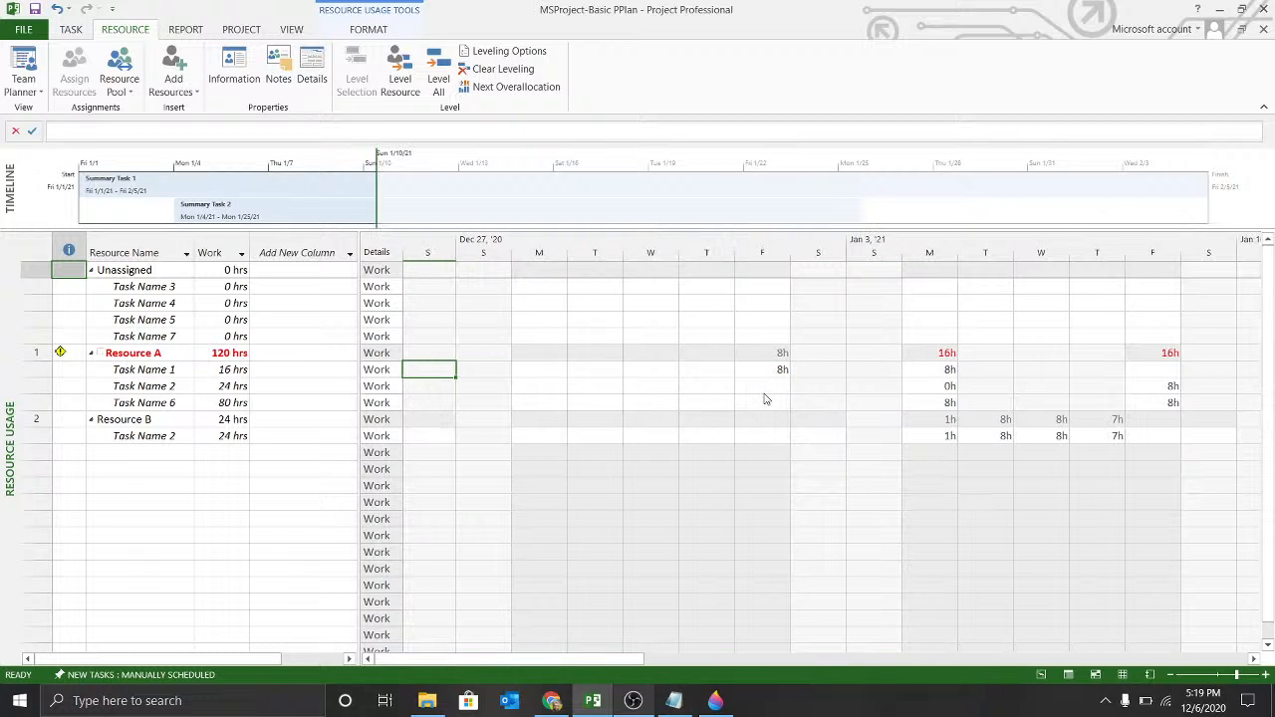
{"action": "key", "text": "Left"}
Step: Follow Resource A's Task Name 1 hours from late December through Saturday Jan 9
{"action": "key", "text": "Right"}
{"action": "key", "text": "Right"}
{"action": "key", "text": "Right"}
{"action": "key", "text": "Right"}
{"action": "key", "text": "Right"}
{"action": "key", "text": "Right"}
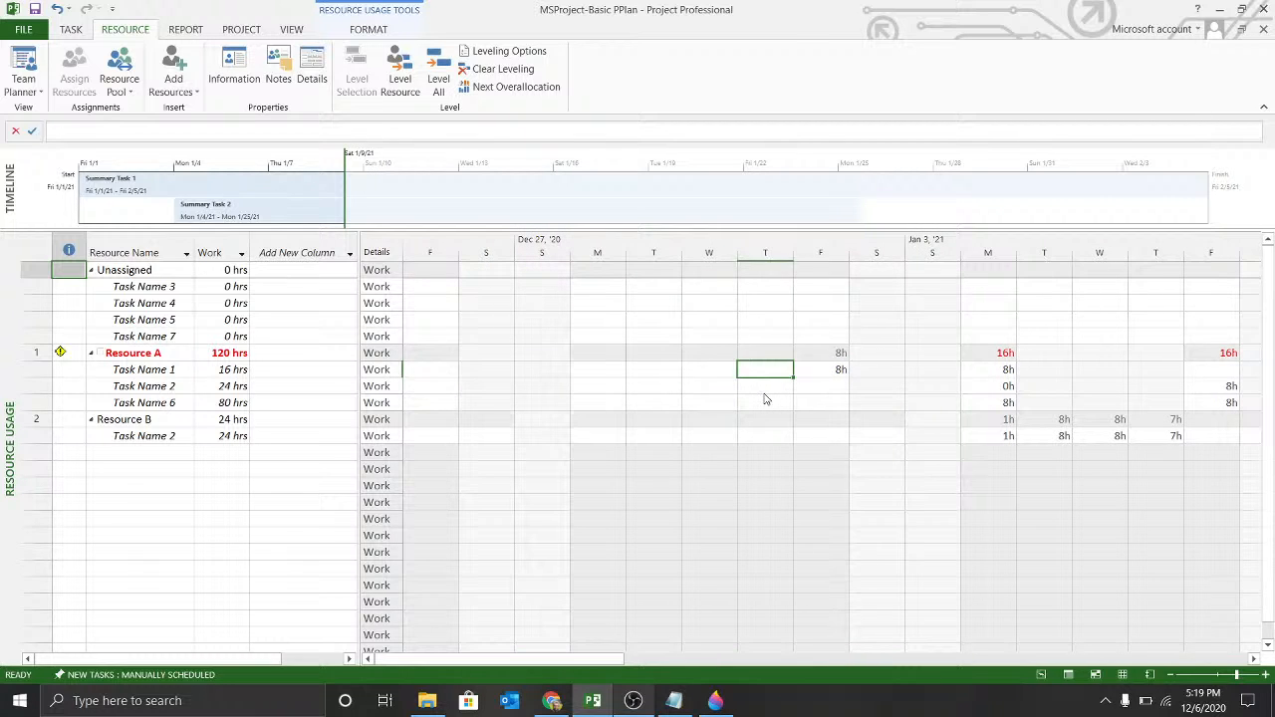
{"action": "key", "text": "Right"}
{"action": "key", "text": "Right"}
{"action": "key", "text": "Right"}
{"action": "key", "text": "Right"}
{"action": "key", "text": "Right"}
{"action": "key", "text": "Right"}
{"action": "key", "text": "Right"}
{"action": "key", "text": "Right"}
{"action": "key", "text": "Right"}
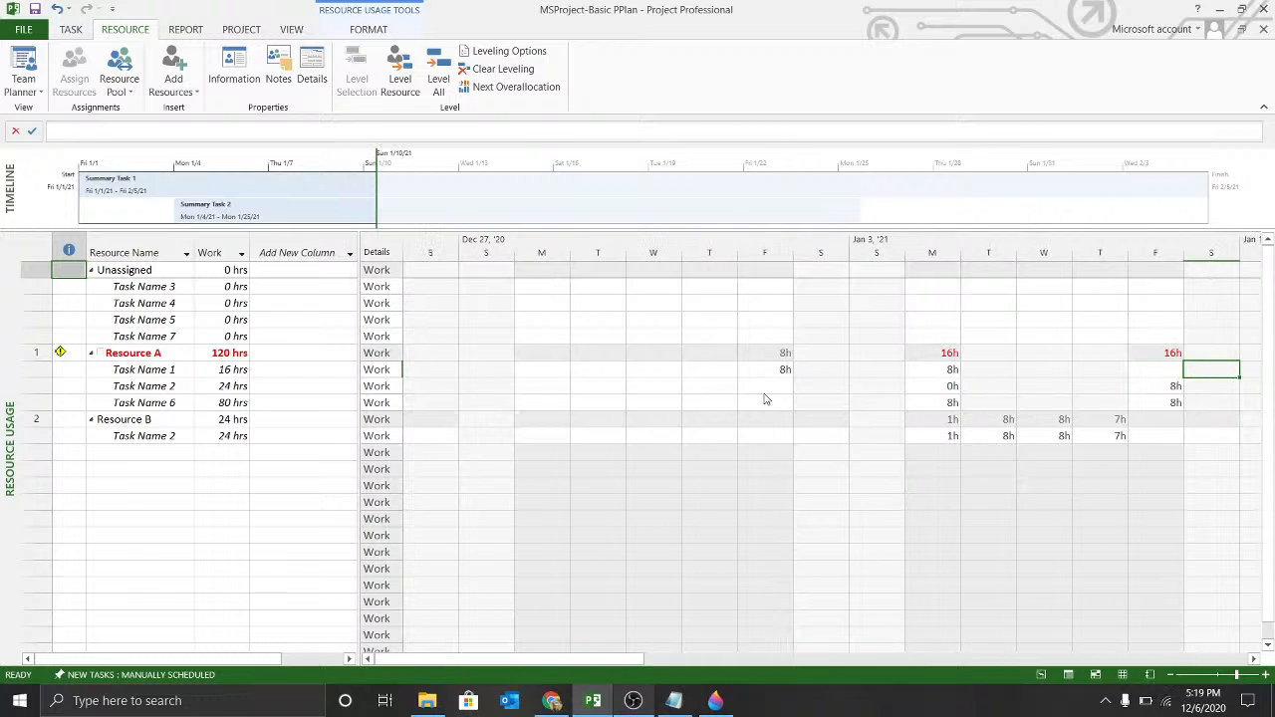
Step: Compare Resource A's total for Monday Jan 4 with its Task Name 1, Task Name 2 and Task Name 6 hours
{"action": "key", "text": "Left"}
{"action": "key", "text": "Left"}
{"action": "key", "text": "Left"}
{"action": "key", "text": "Left"}
{"action": "key", "text": "Left"}
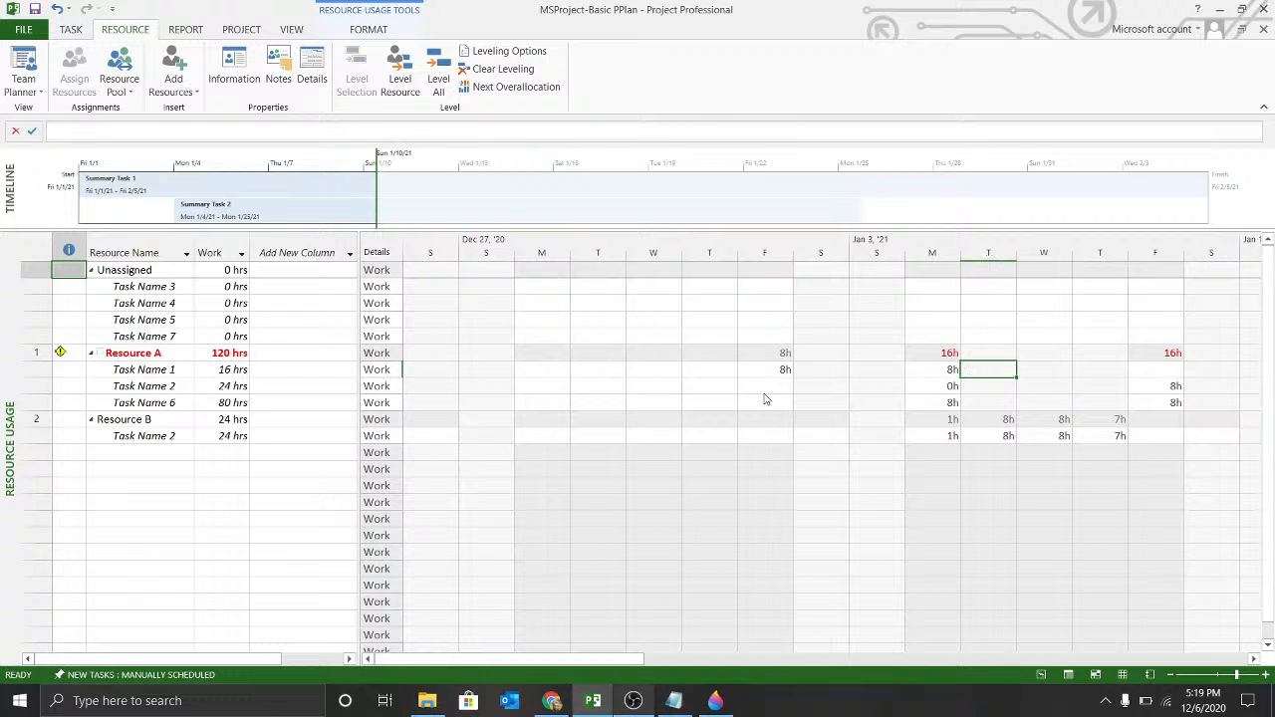
{"action": "key", "text": "Up"}
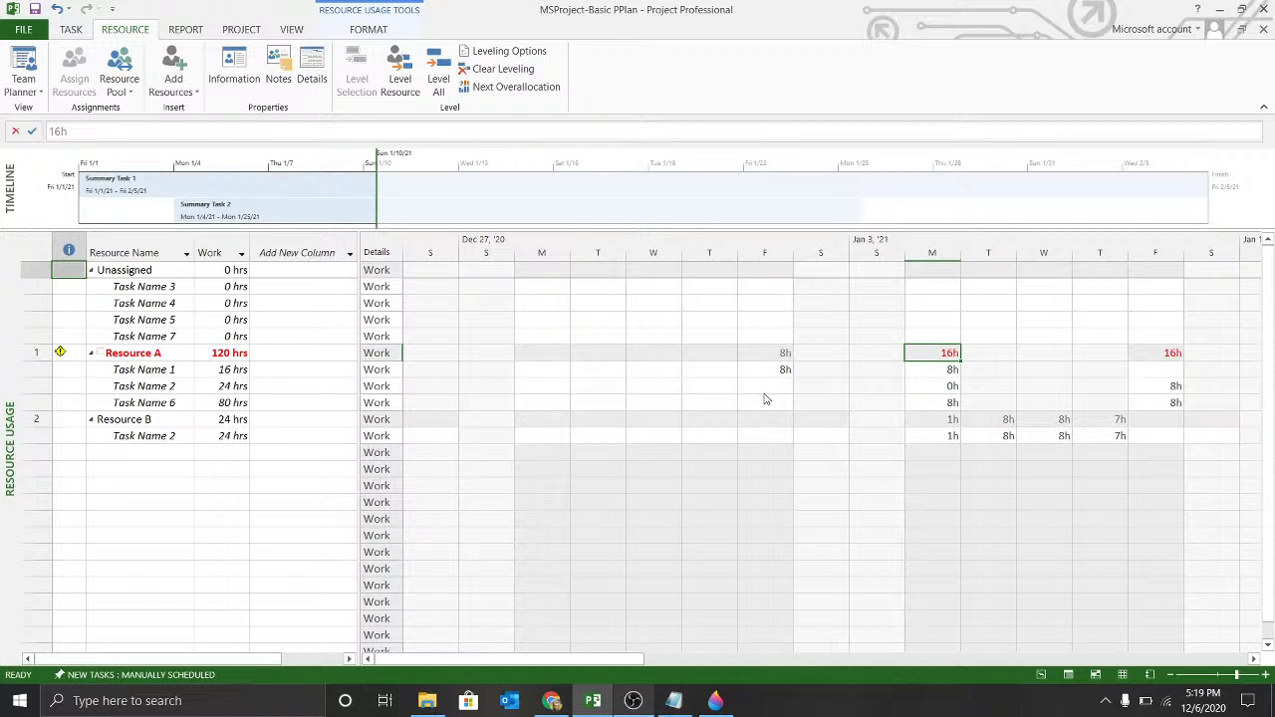
{"action": "key", "text": "Down"}
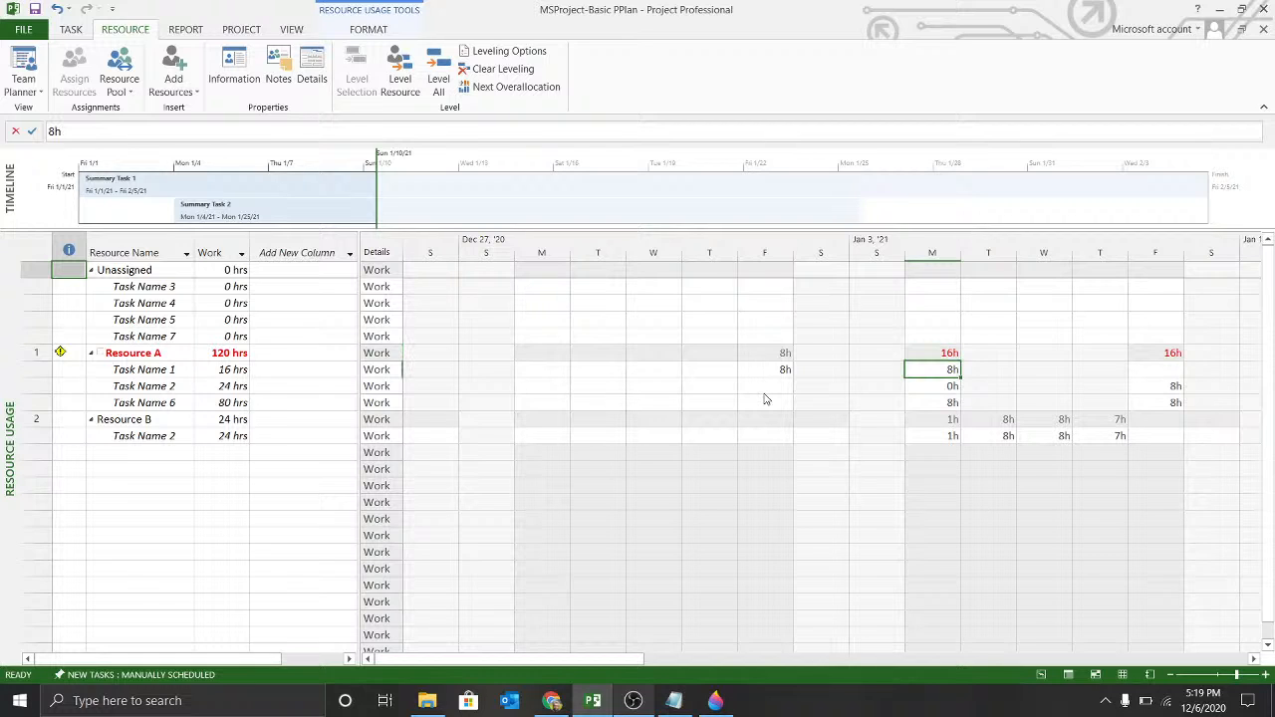
{"action": "key", "text": "Down"}
{"action": "key", "text": "Down"}
{"action": "key", "text": "Up"}
{"action": "key", "text": "Up"}
{"action": "key", "text": "Down"}
{"action": "key", "text": "Down"}
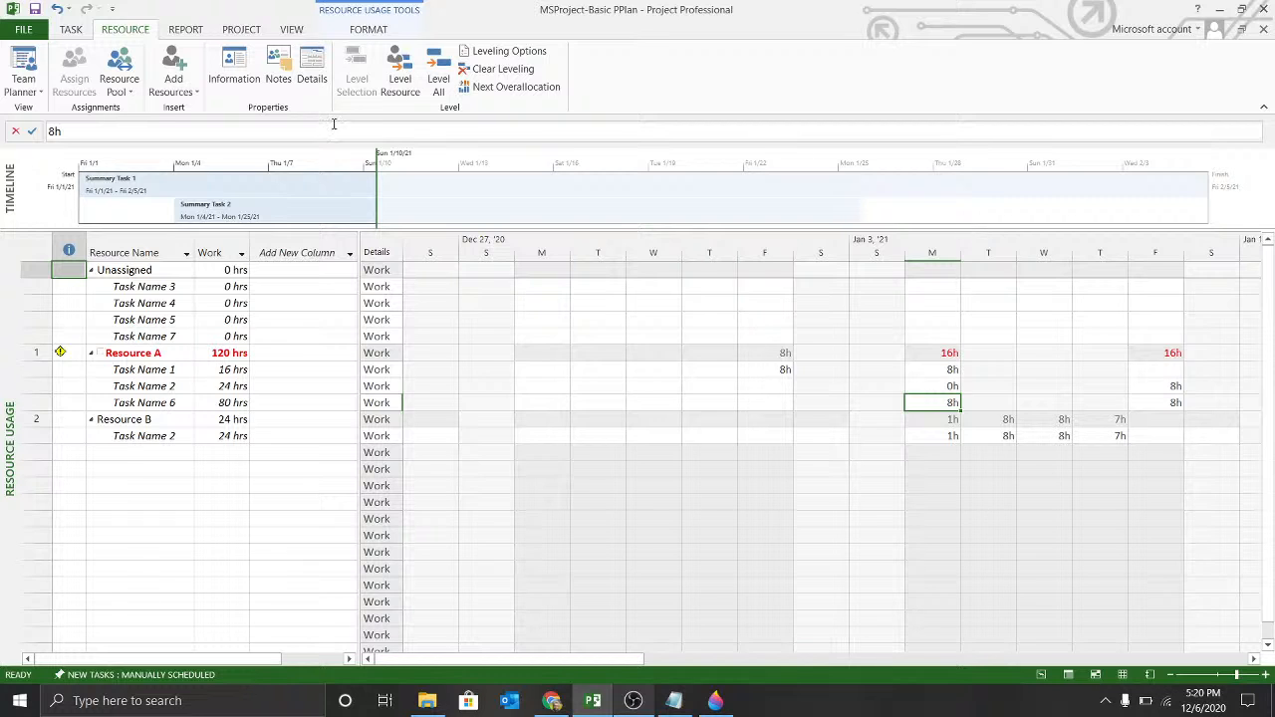
Step: Examine Resource A's overallocation indicator in the Resource Usage view and the commands available for it
{"action": "left_click", "coordinate": [61, 353]}
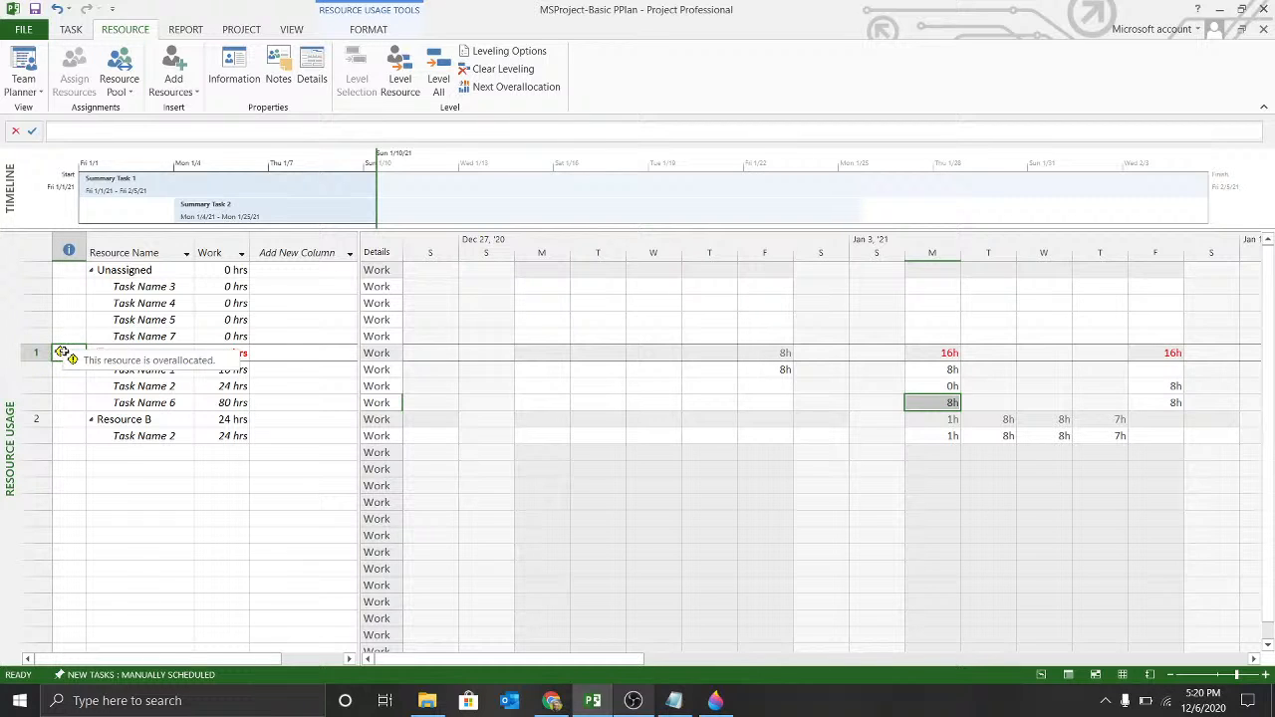
{"action": "right_click", "coordinate": [61, 353]}
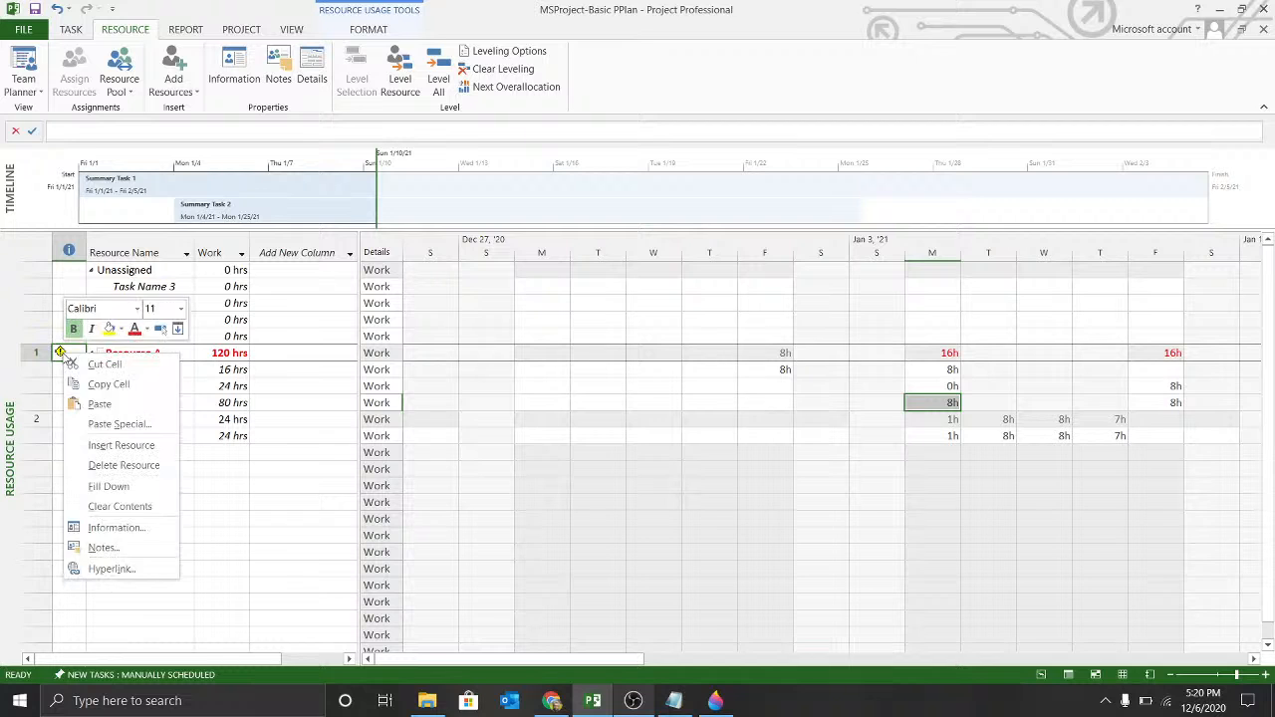
{"action": "left_click", "coordinate": [61, 353]}
Step: Look at the resource assignments in the Team Planner and return to the Gantt Chart view
{"action": "left_click", "coordinate": [28, 54]}
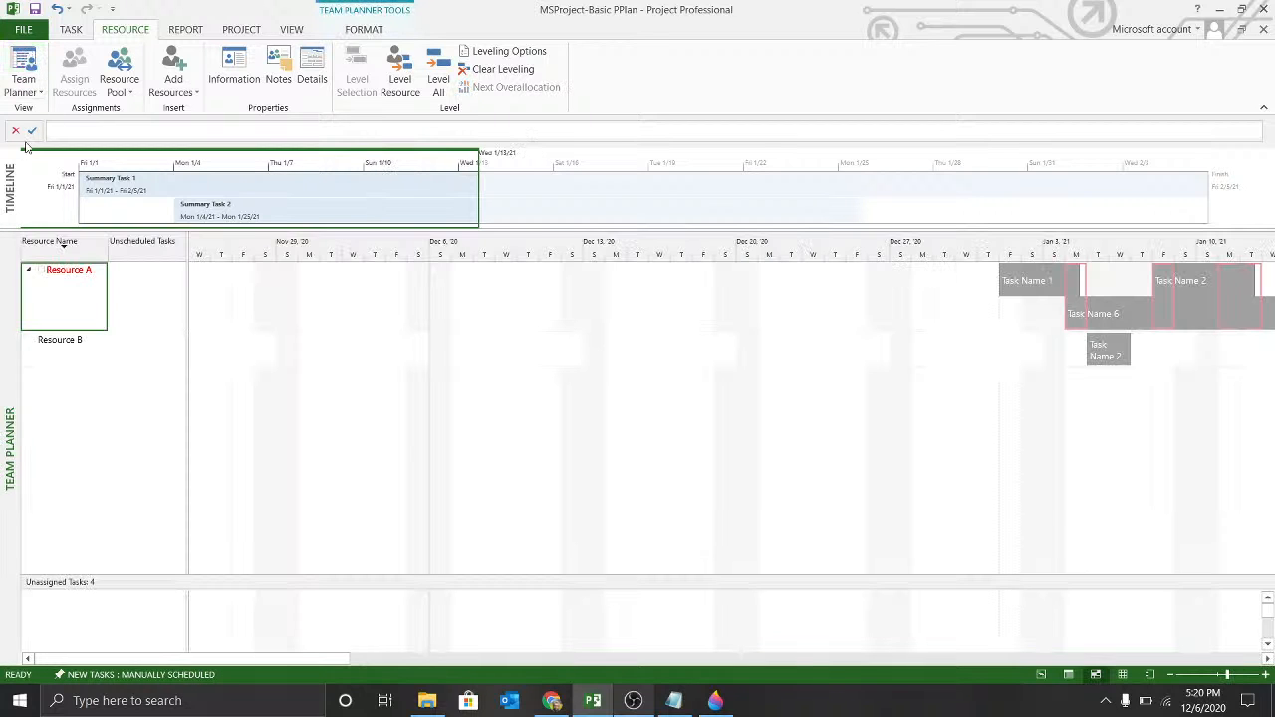
{"action": "left_click", "coordinate": [24, 90]}
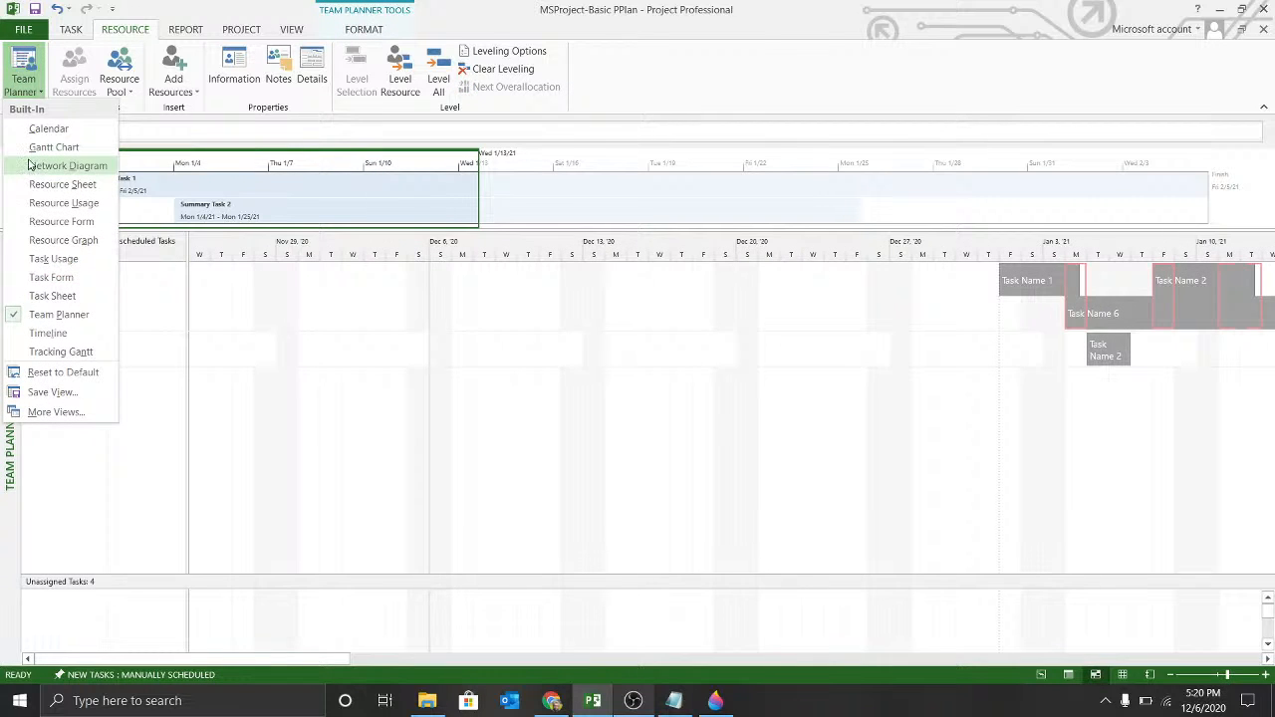
{"action": "left_click", "coordinate": [52, 146]}
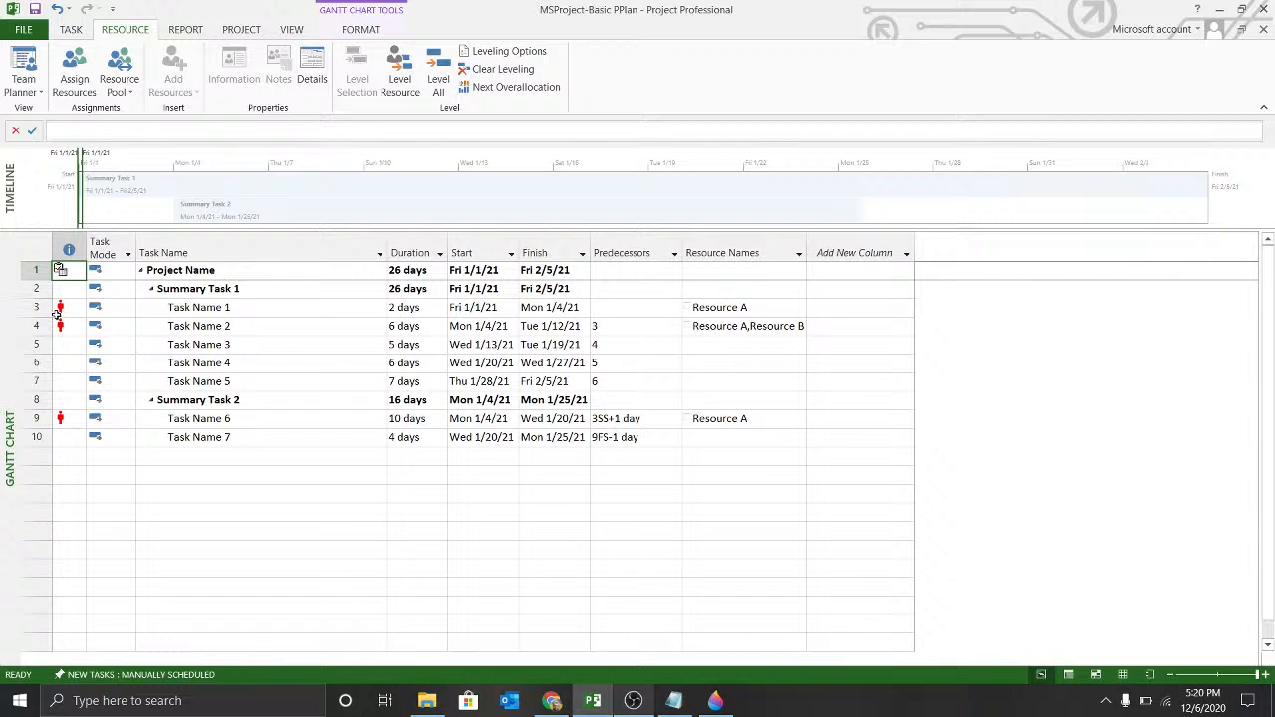
Step: Try rescheduling the overallocated Task Name 6 to the available date, and undo the rescheduling
{"action": "left_click", "coordinate": [60, 311]}
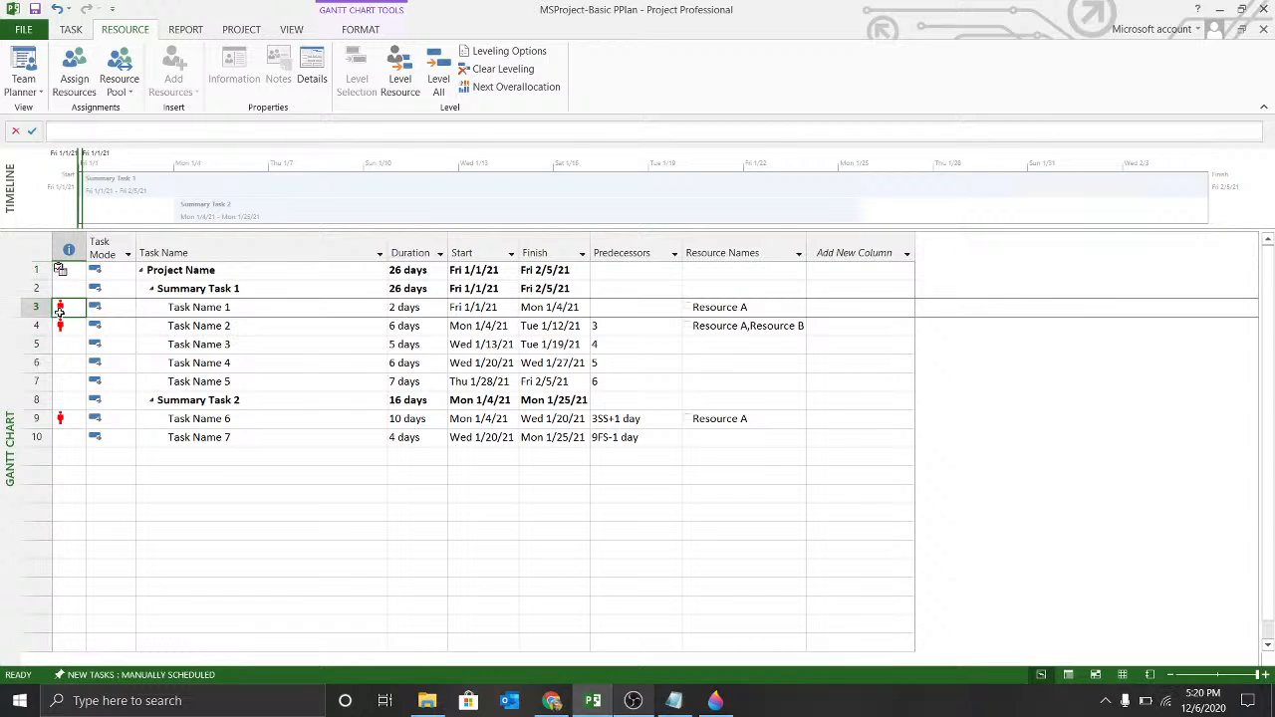
{"action": "left_click", "coordinate": [61, 416]}
{"action": "right_click", "coordinate": [58, 419]}
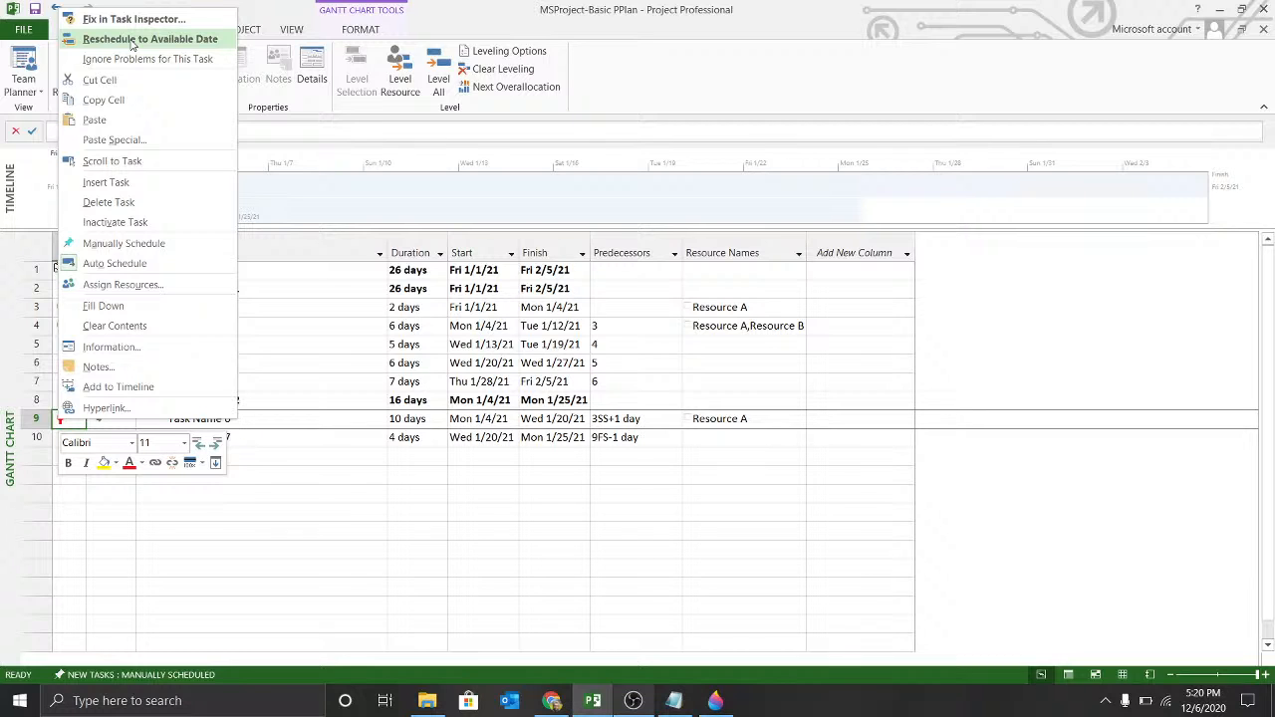
{"action": "left_click", "coordinate": [130, 40]}
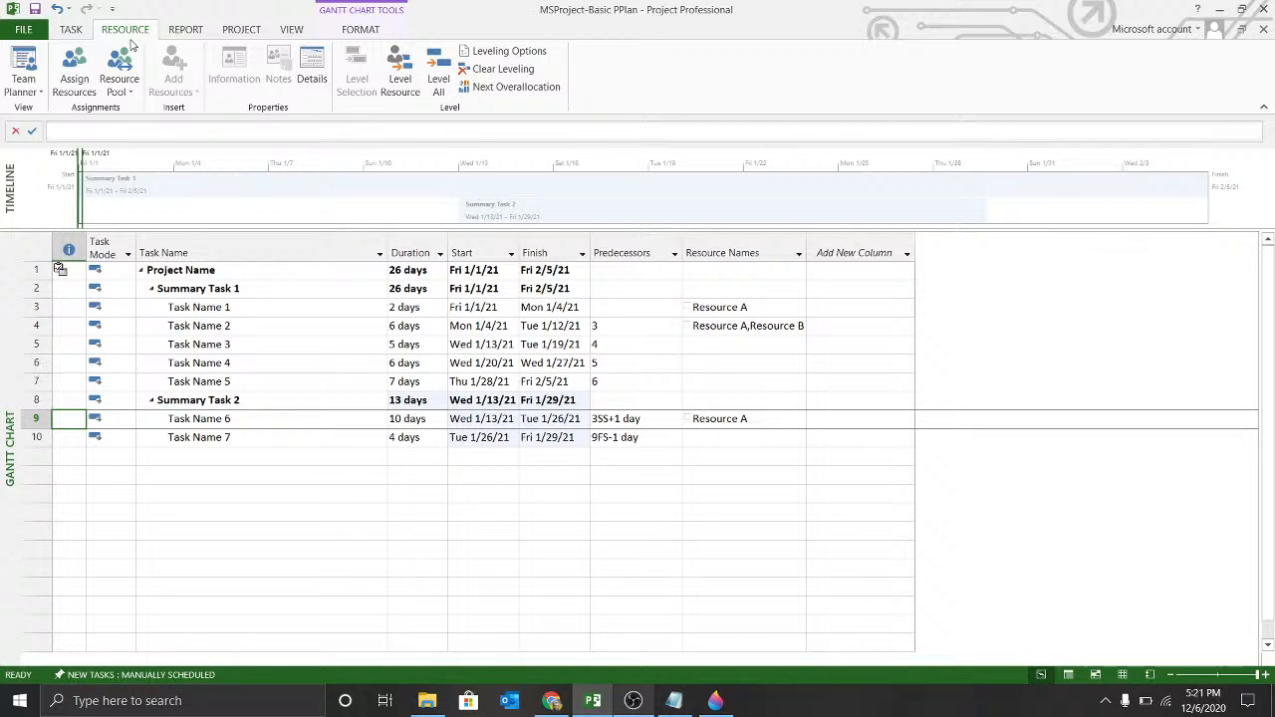
{"action": "key", "text": "ctrl+z"}
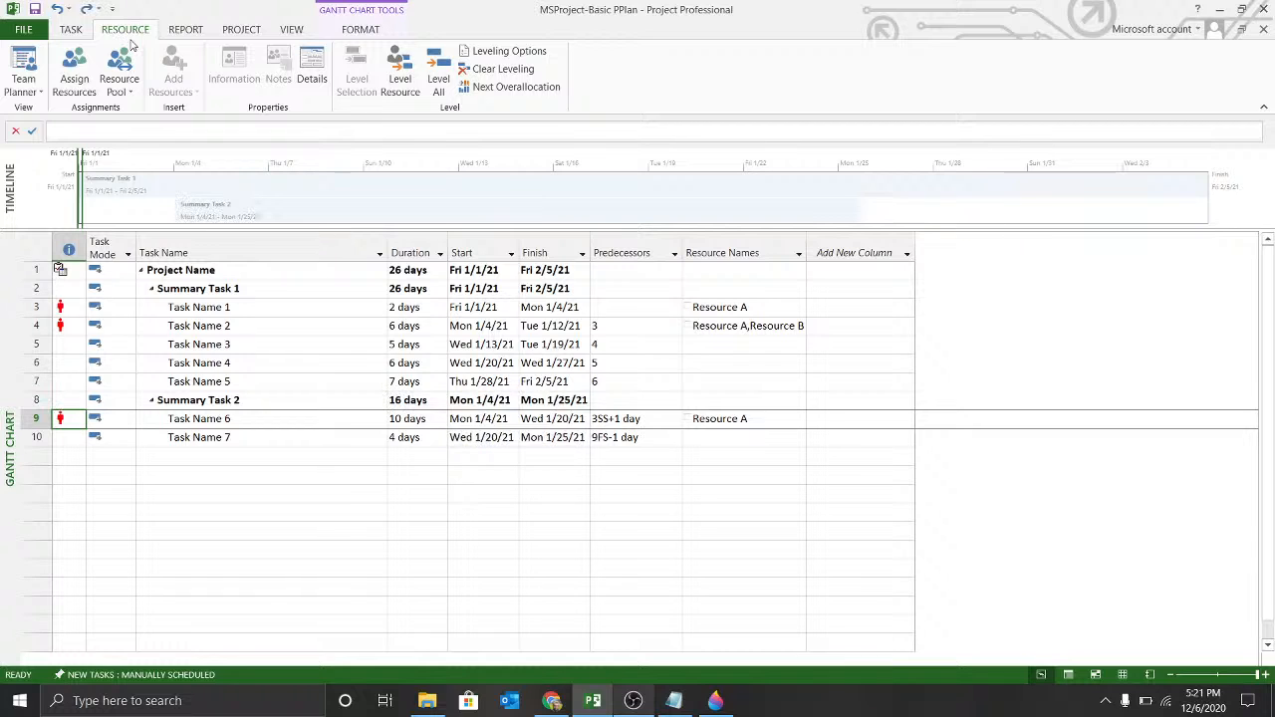
Step: Inspect Task Name 6 in a widened Task Inspector and view its overallocated resources in the Team Planner
{"action": "right_click", "coordinate": [61, 418]}
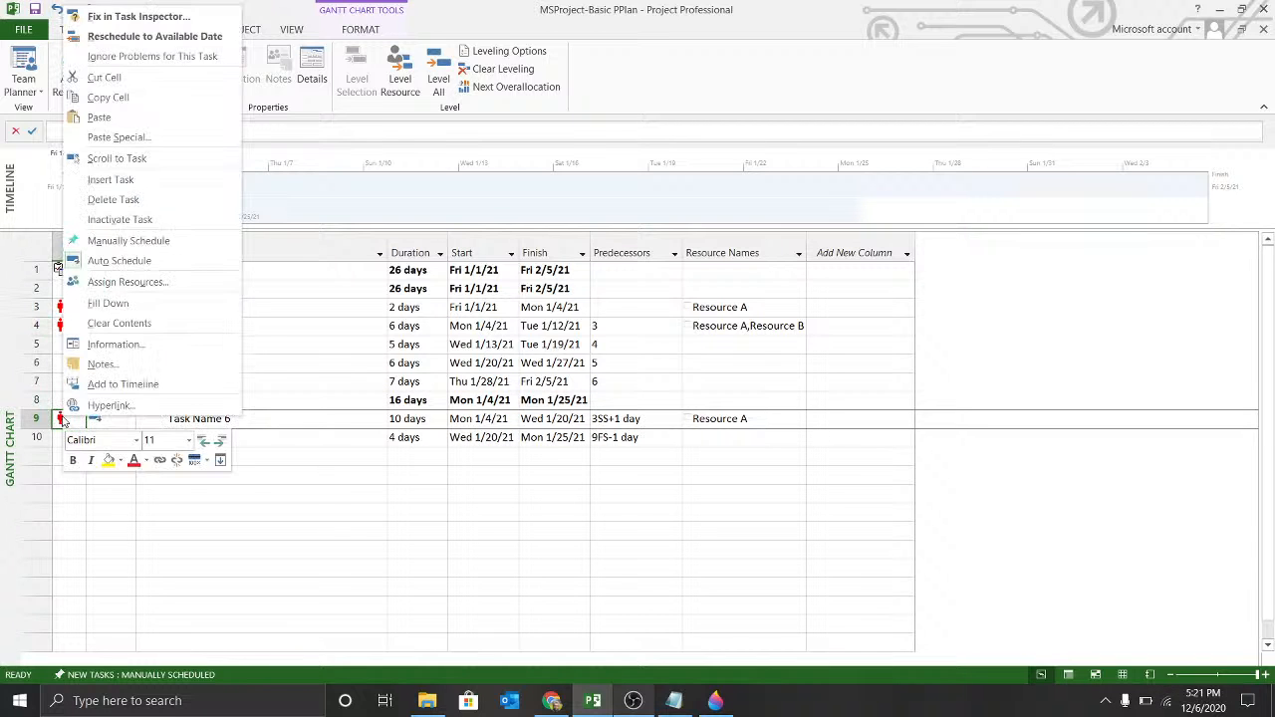
{"action": "left_click", "coordinate": [149, 17]}
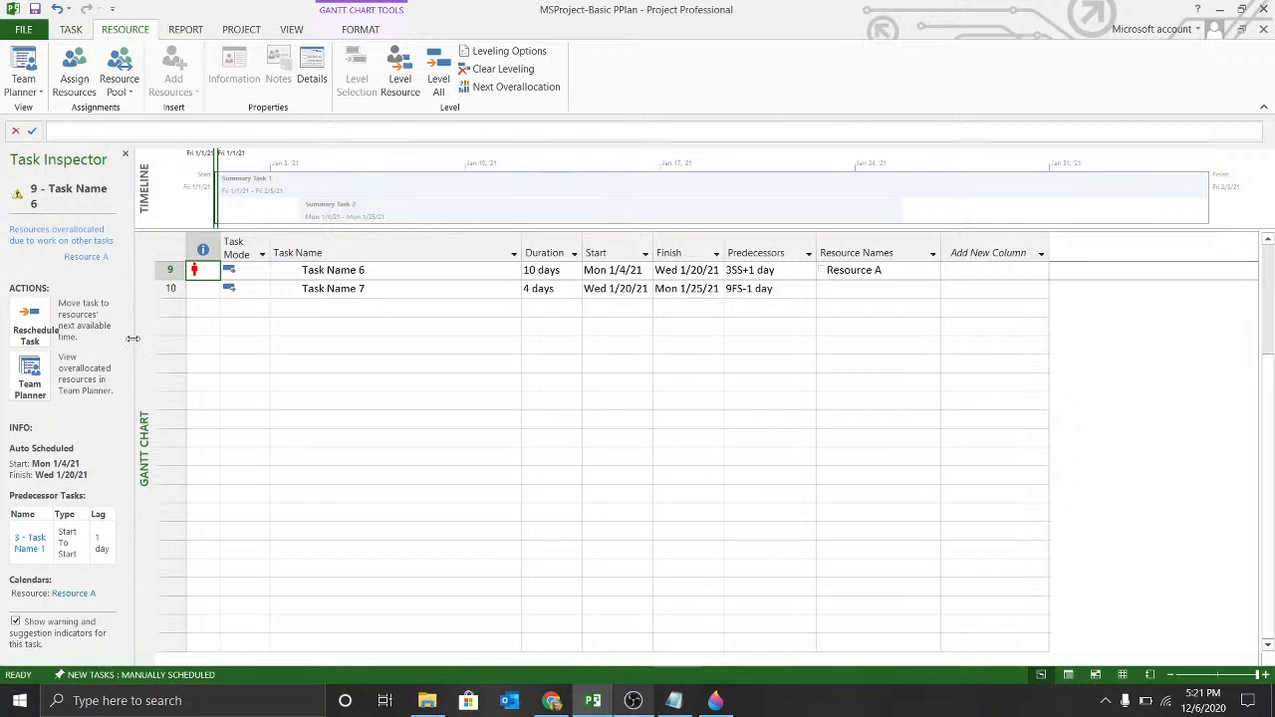
{"action": "left_click_drag", "start_coordinate": [135, 347], "coordinate": [218, 362]}
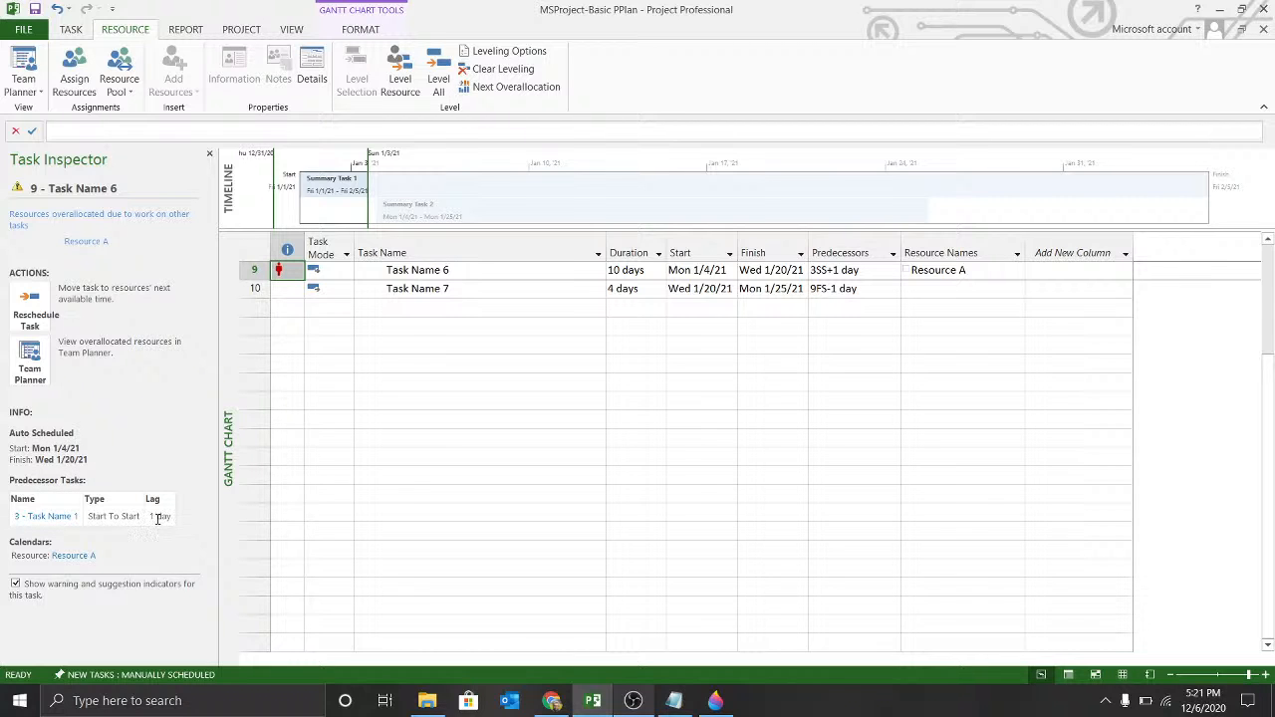
{"action": "left_click", "coordinate": [41, 365]}
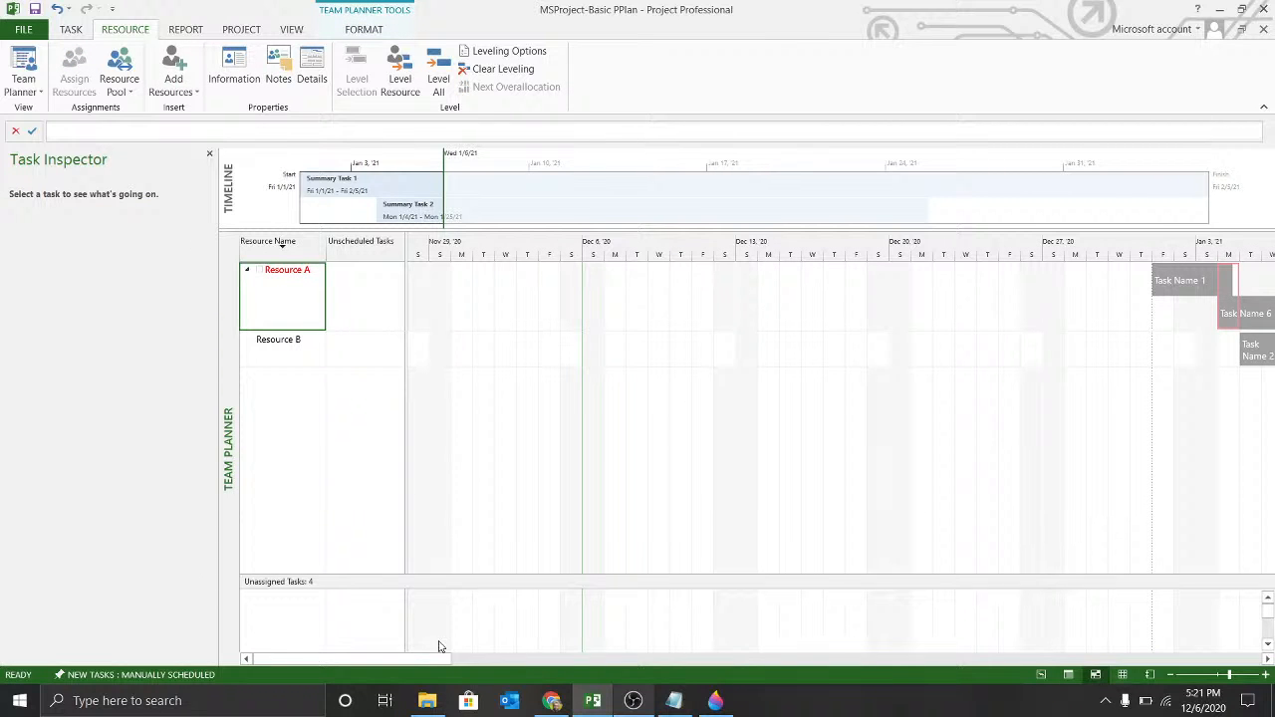
Step: Examine where Resource A's tasks overlap in January in the Team Planner, and return to the Gantt Chart view
{"action": "left_click_drag", "start_coordinate": [418, 659], "coordinate": [427, 659]}
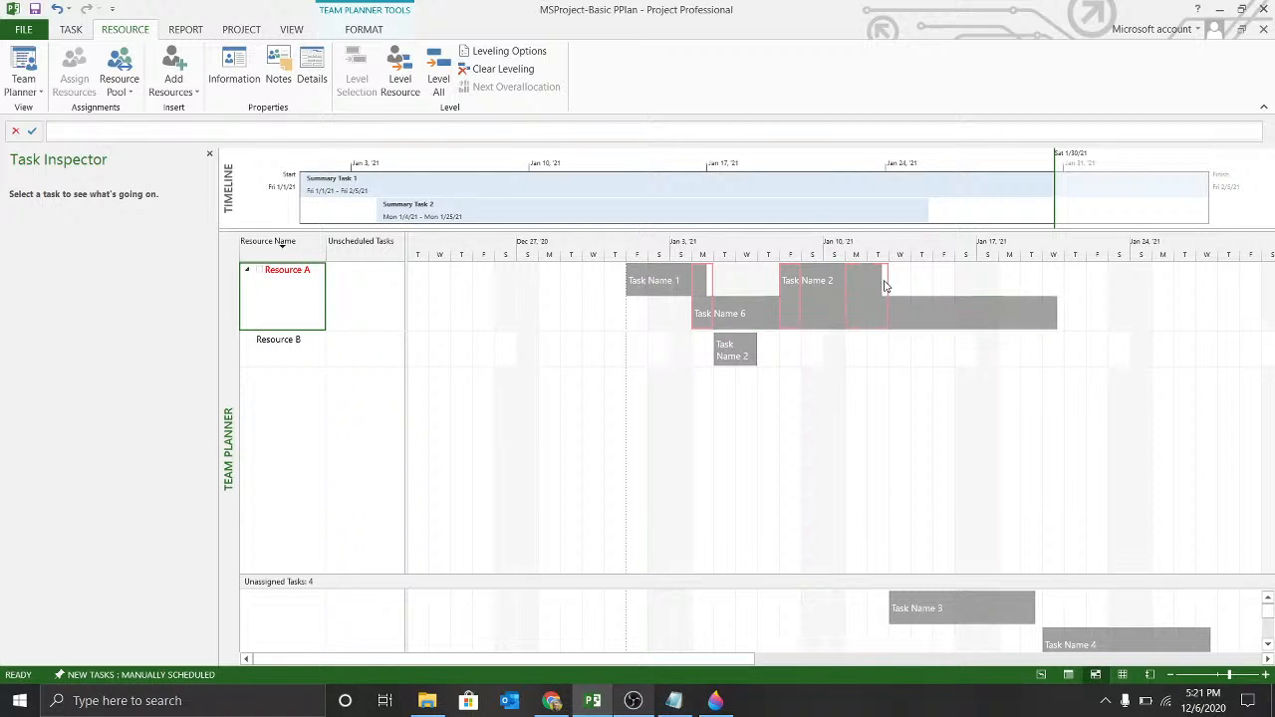
{"action": "mouse_move", "coordinate": [866, 324]}
{"action": "left_click", "coordinate": [34, 80]}
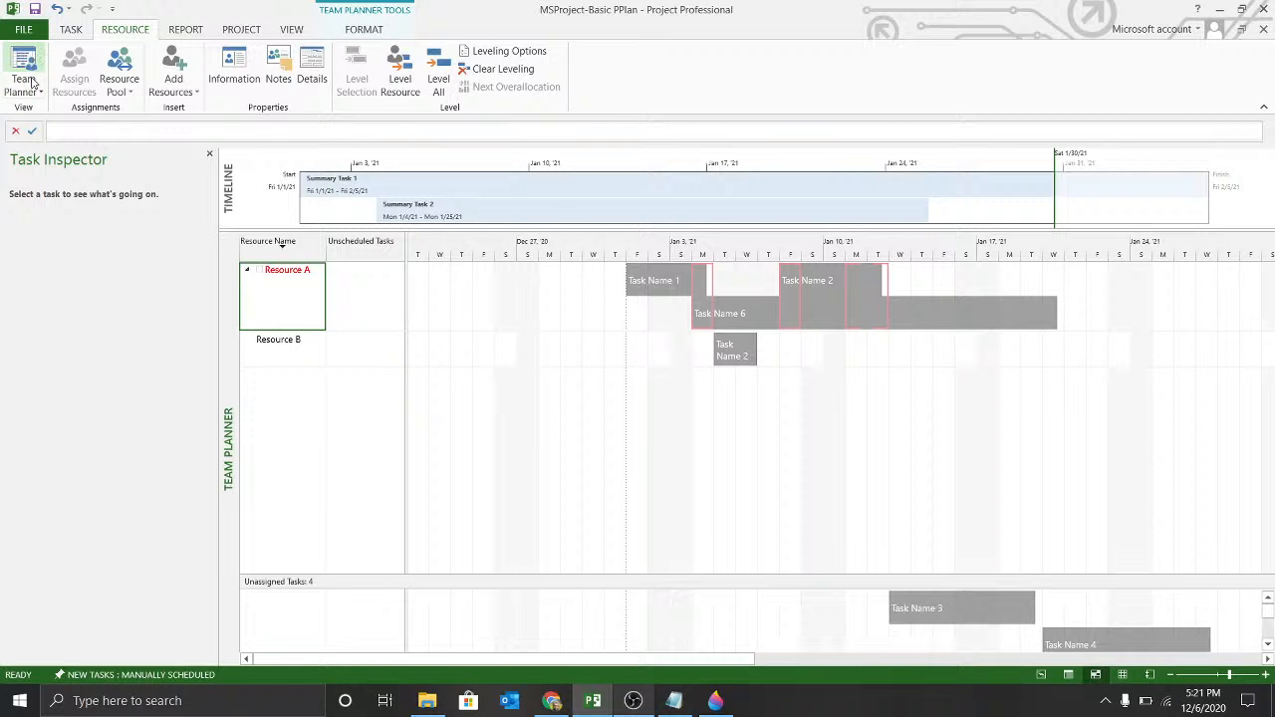
{"action": "left_click", "coordinate": [32, 90]}
{"action": "left_click", "coordinate": [32, 147]}
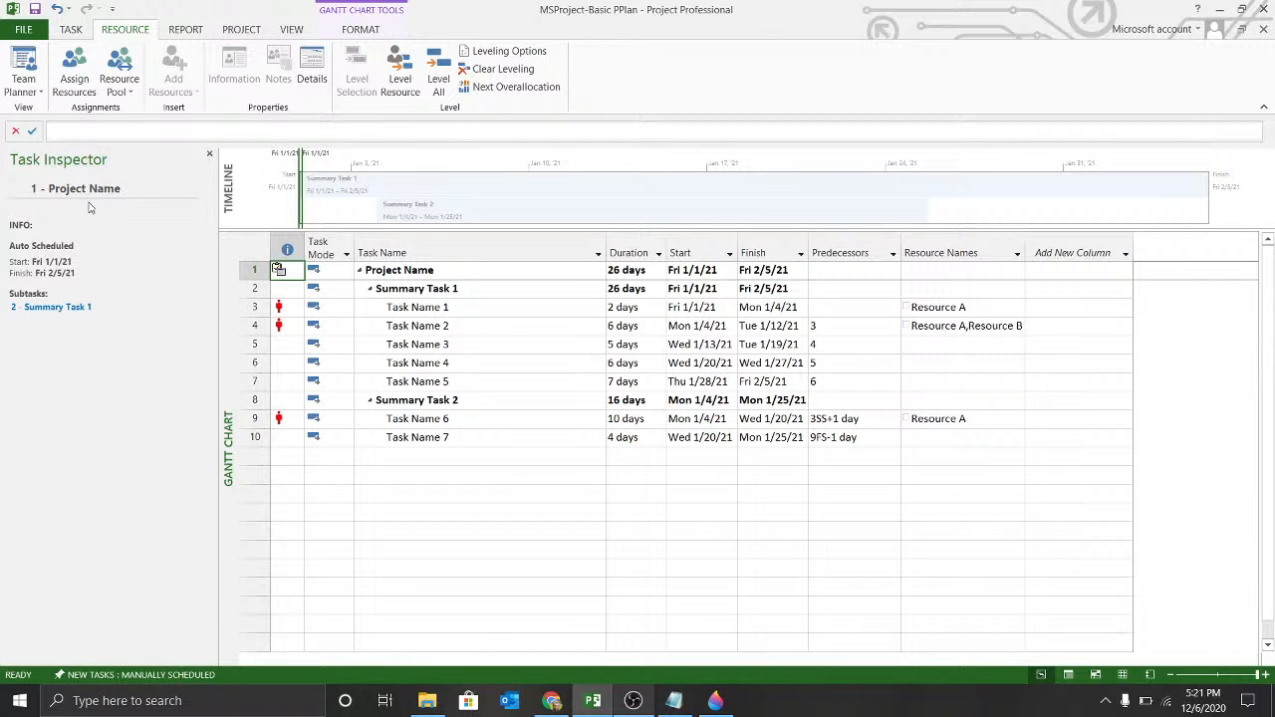
Step: Remove Resource A from Task Name 6 and slightly widen the Resource Names column
{"action": "left_click", "coordinate": [964, 418]}
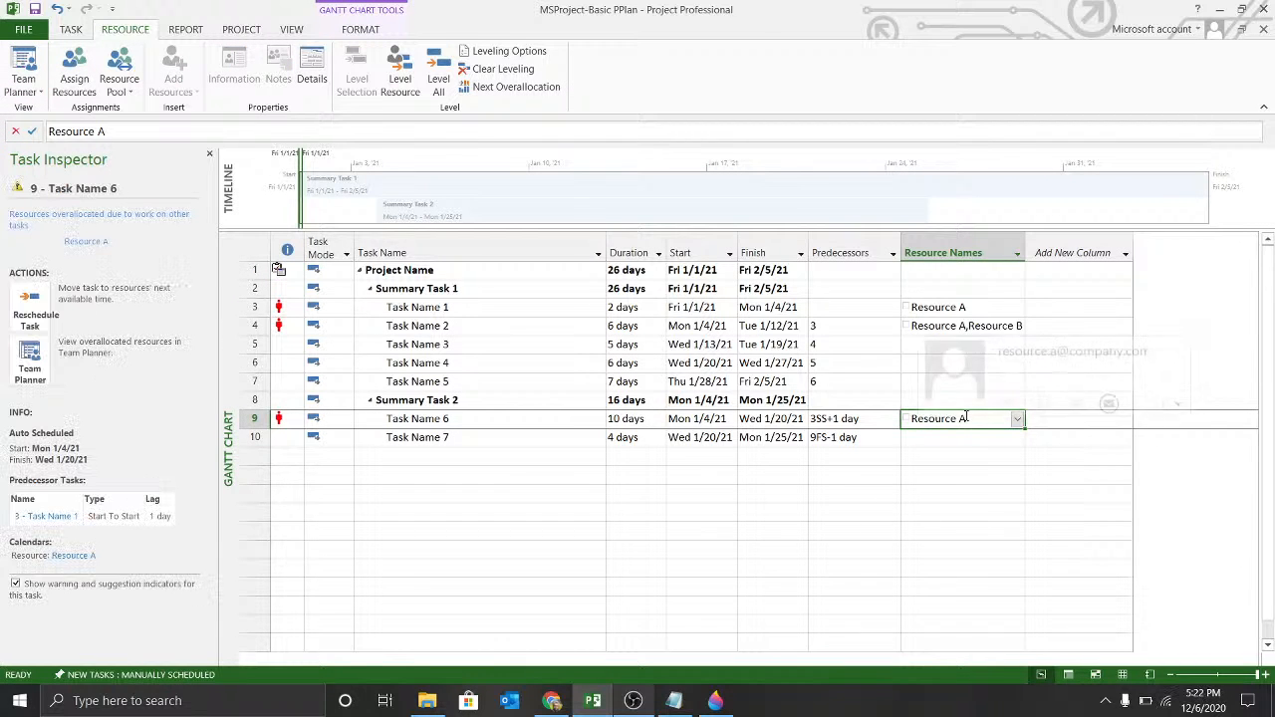
{"action": "key", "text": "Delete"}
{"action": "left_click", "coordinate": [966, 468]}
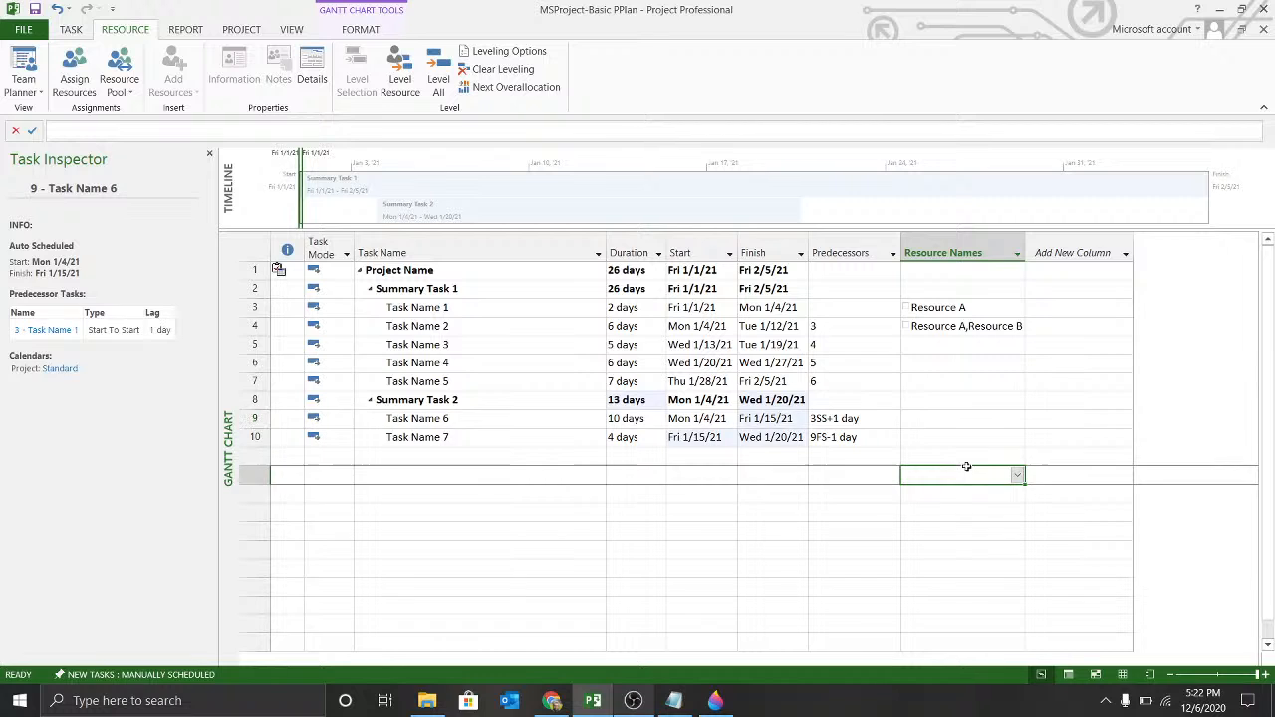
{"action": "left_click", "coordinate": [969, 416]}
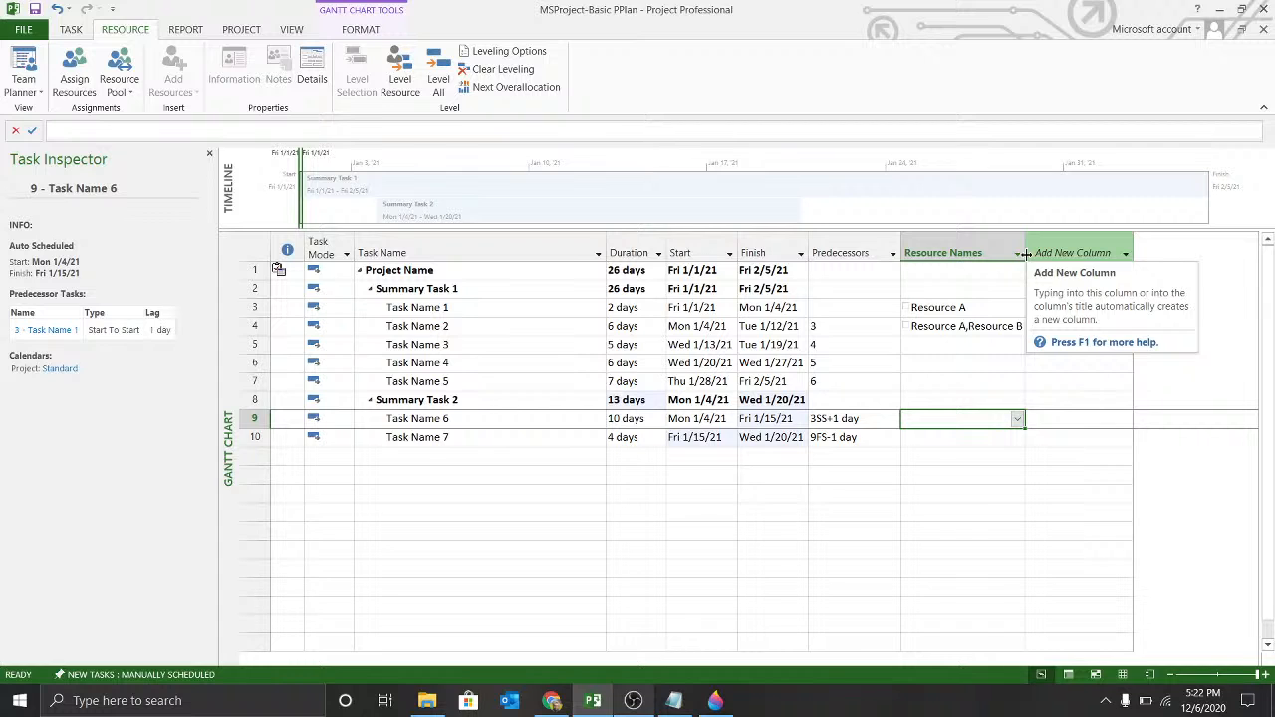
{"action": "left_click_drag", "start_coordinate": [1024, 253], "coordinate": [1031, 253]}
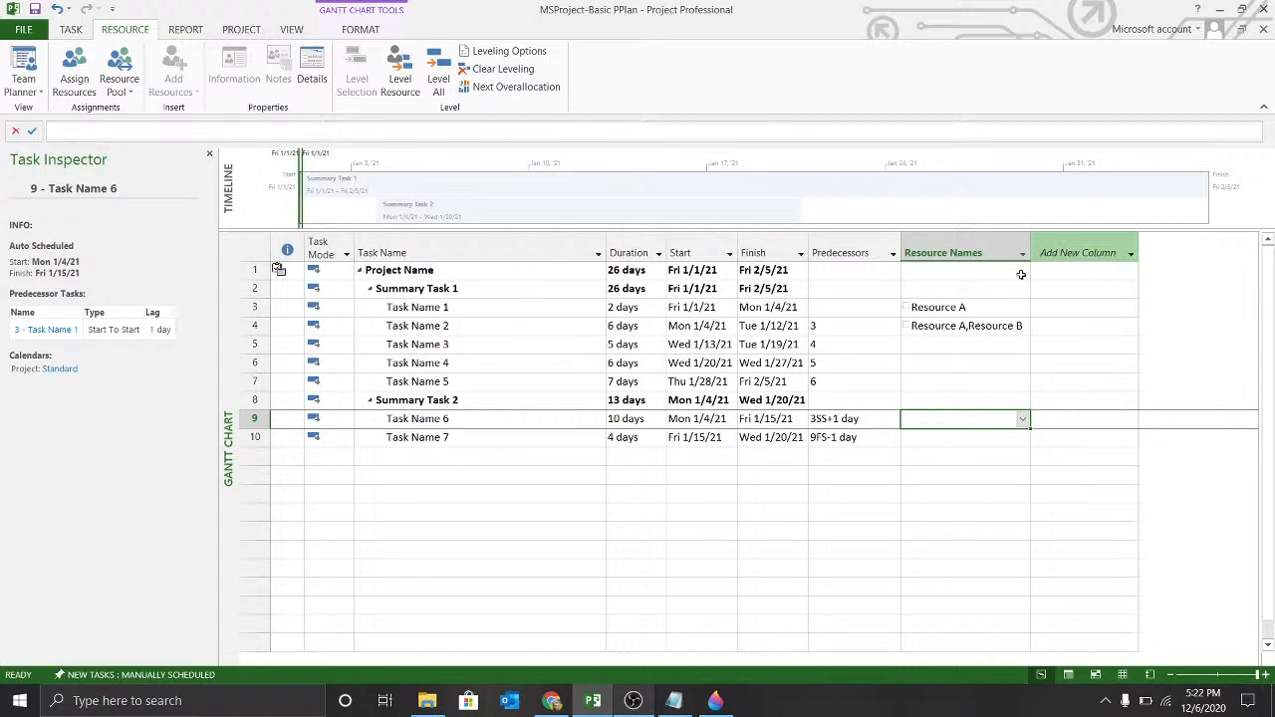
Step: Try to add a space between Resource A and Resource B in Task Name 2's resource names
{"action": "left_click", "coordinate": [968, 328]}
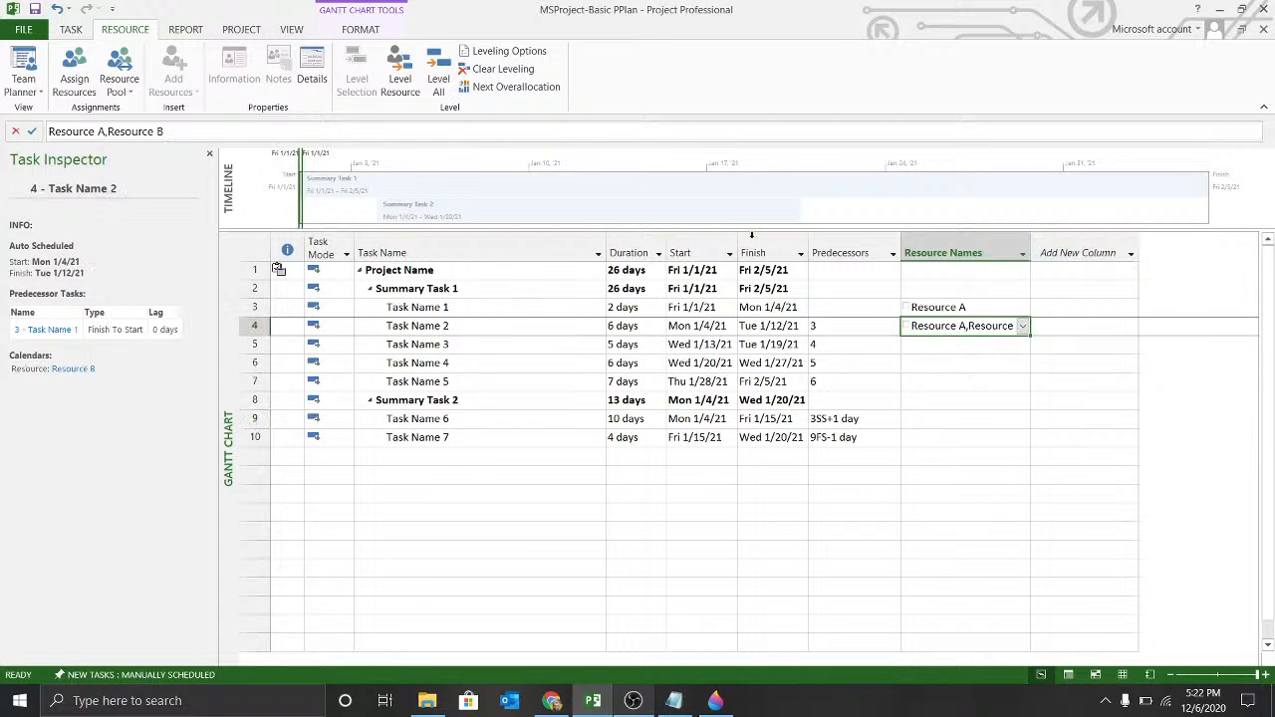
{"action": "left_click", "coordinate": [107, 130]}
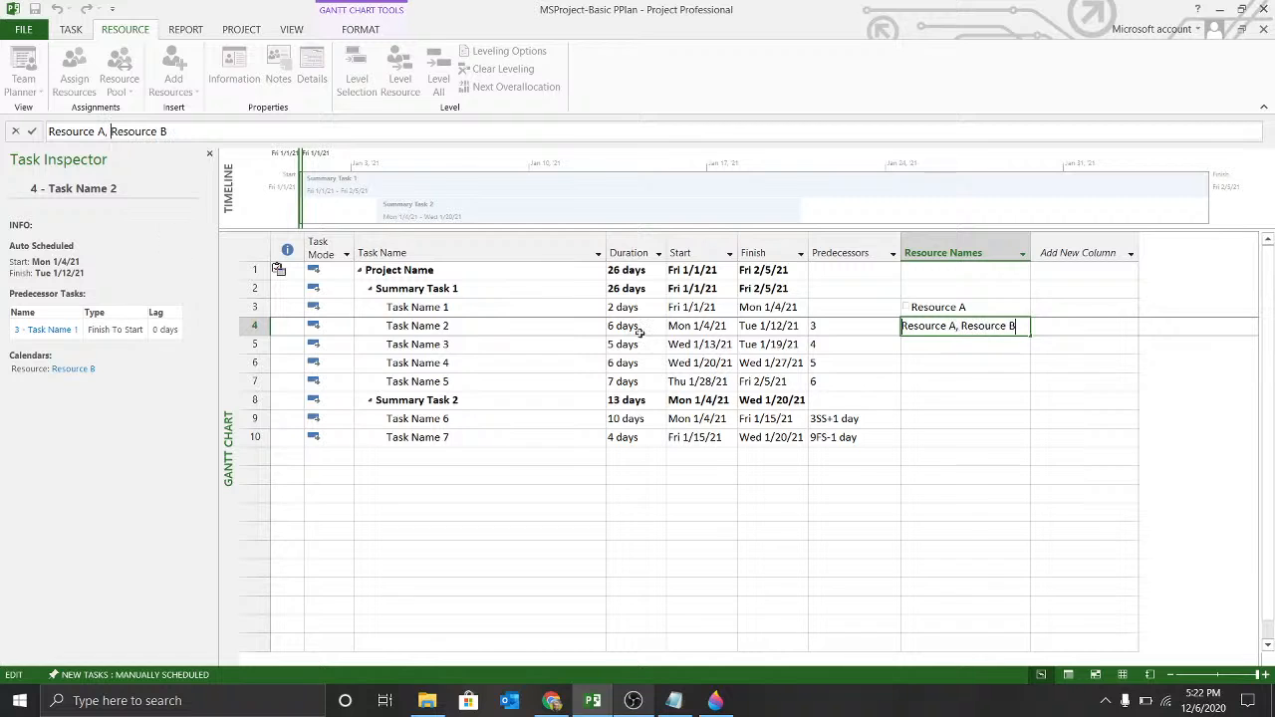
{"action": "left_click", "coordinate": [913, 359]}
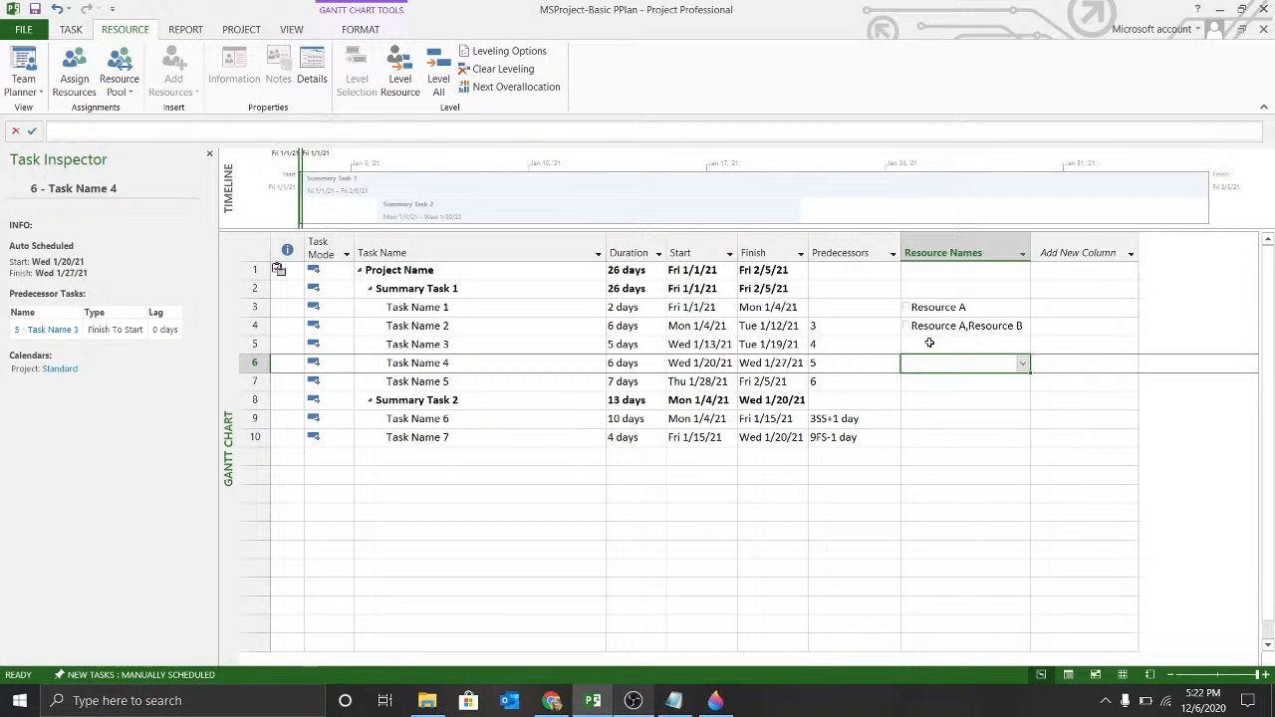
Step: Assign "Resouce C" to Task Name 3 and Task Name 5, and "Resouce D" to Task Name 4
{"action": "left_click", "coordinate": [933, 344]}
{"action": "type", "text": "Resouce"}
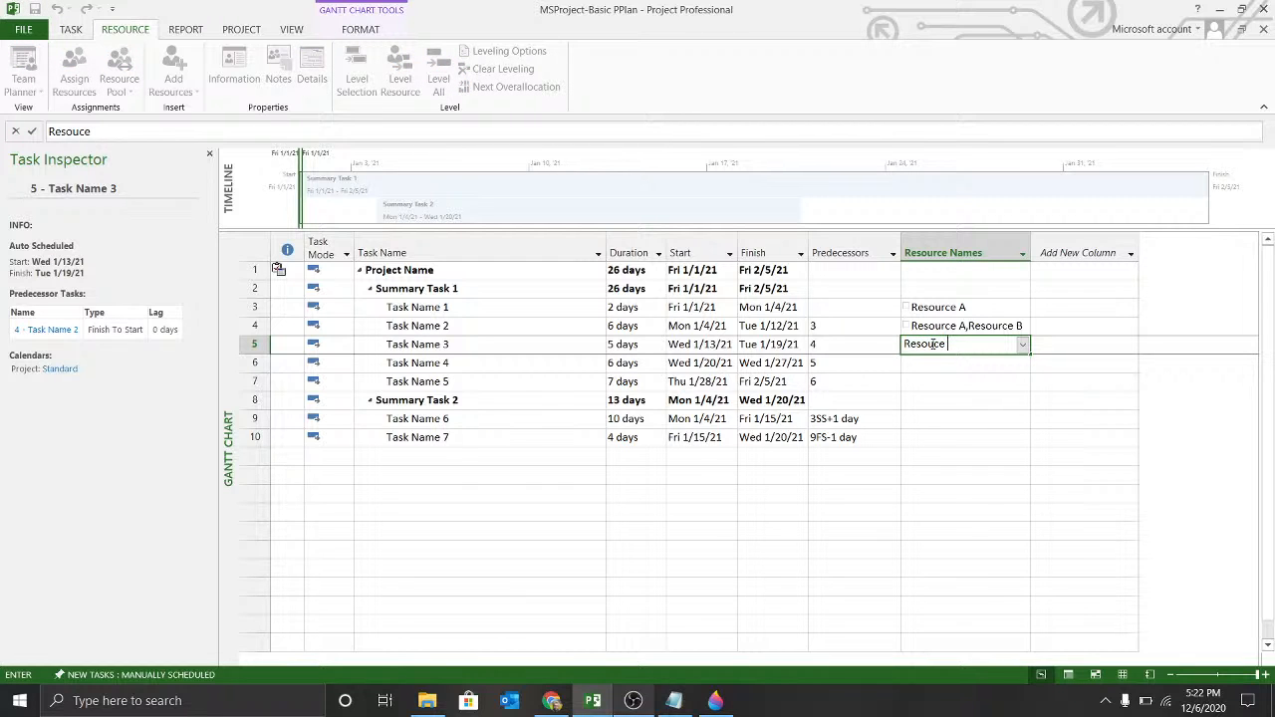
{"action": "type", "text": " C"}
{"action": "key", "text": "Return"}
{"action": "type", "text": "Resouce"}
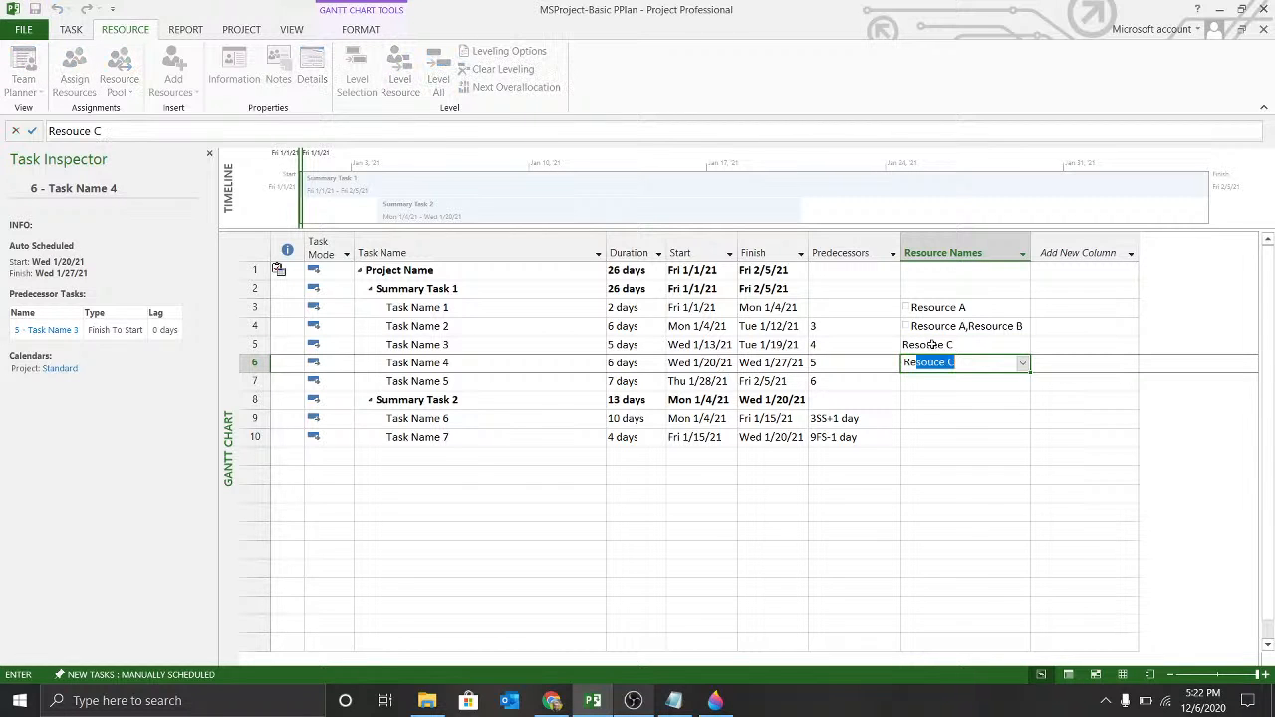
{"action": "type", "text": " D"}
{"action": "key", "text": "Return"}
{"action": "type", "text": "Resour"}
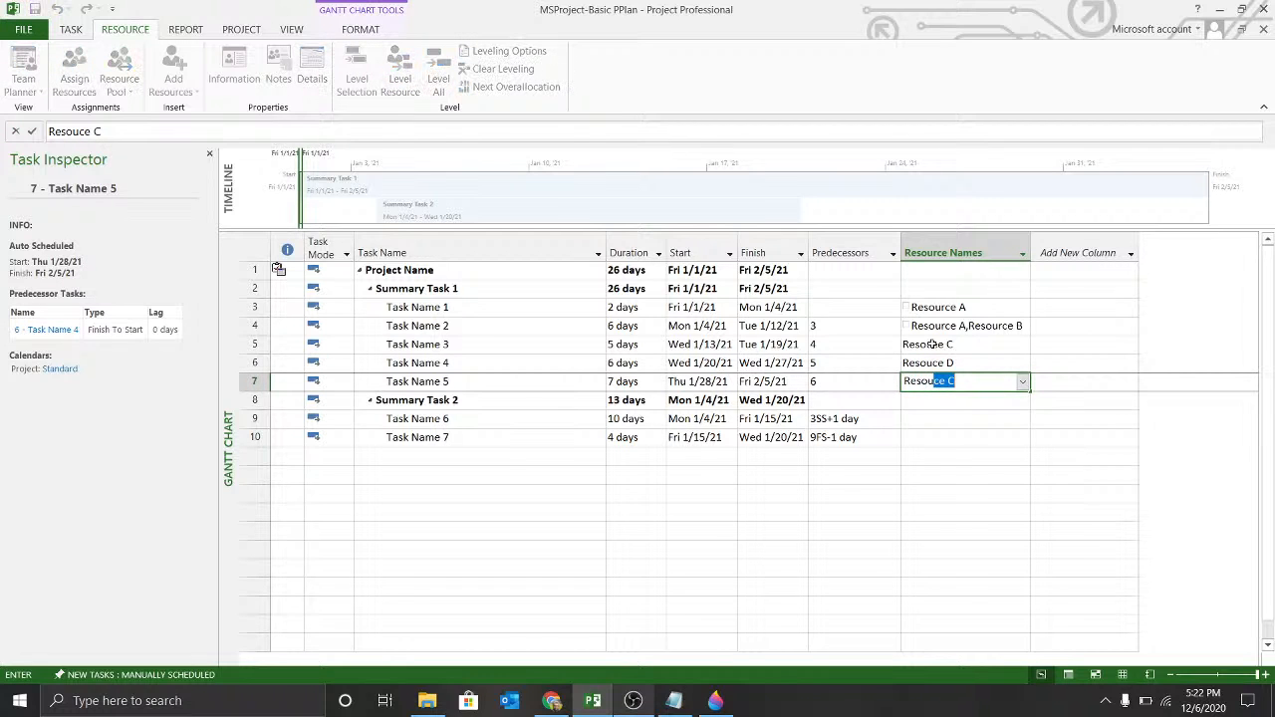
{"action": "type", "text": "ce"}
{"action": "key", "text": "Return"}
{"action": "key", "text": "Return"}
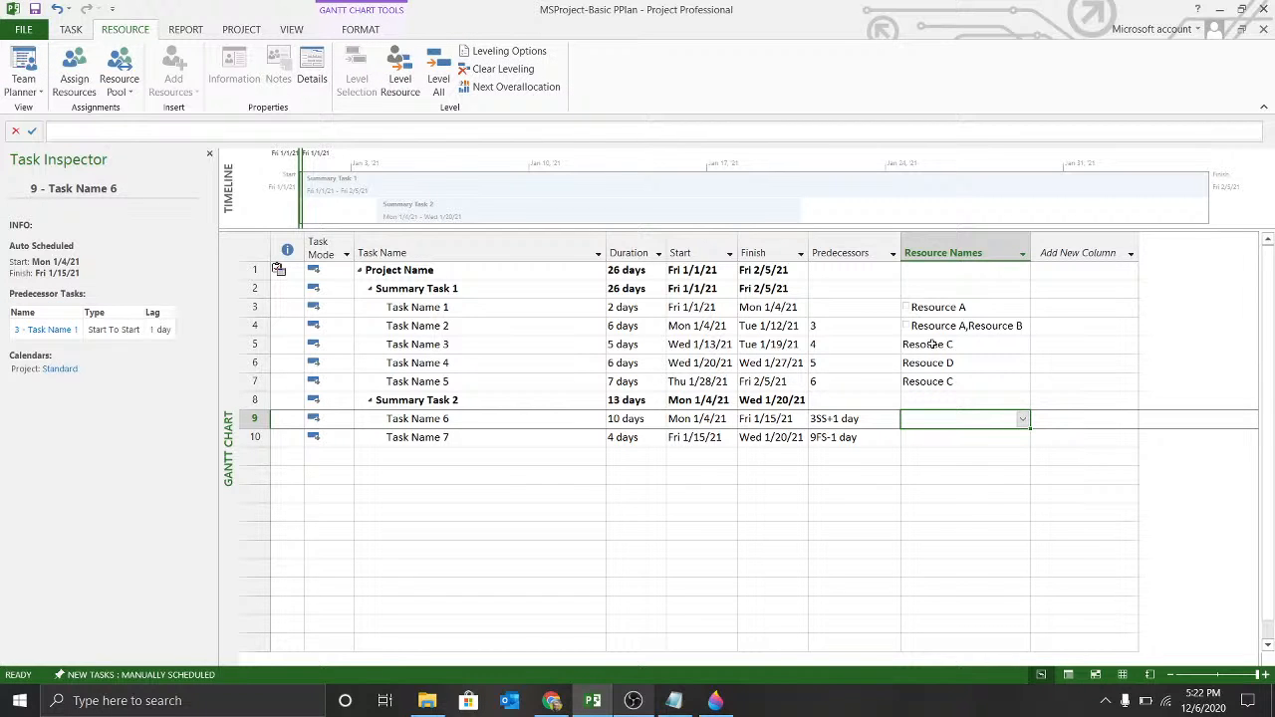
Step: Check the resources assigned to Task Name 3 in its Task Information, and leave without changes
{"action": "left_click", "coordinate": [943, 382]}
{"action": "double_click", "coordinate": [934, 346]}
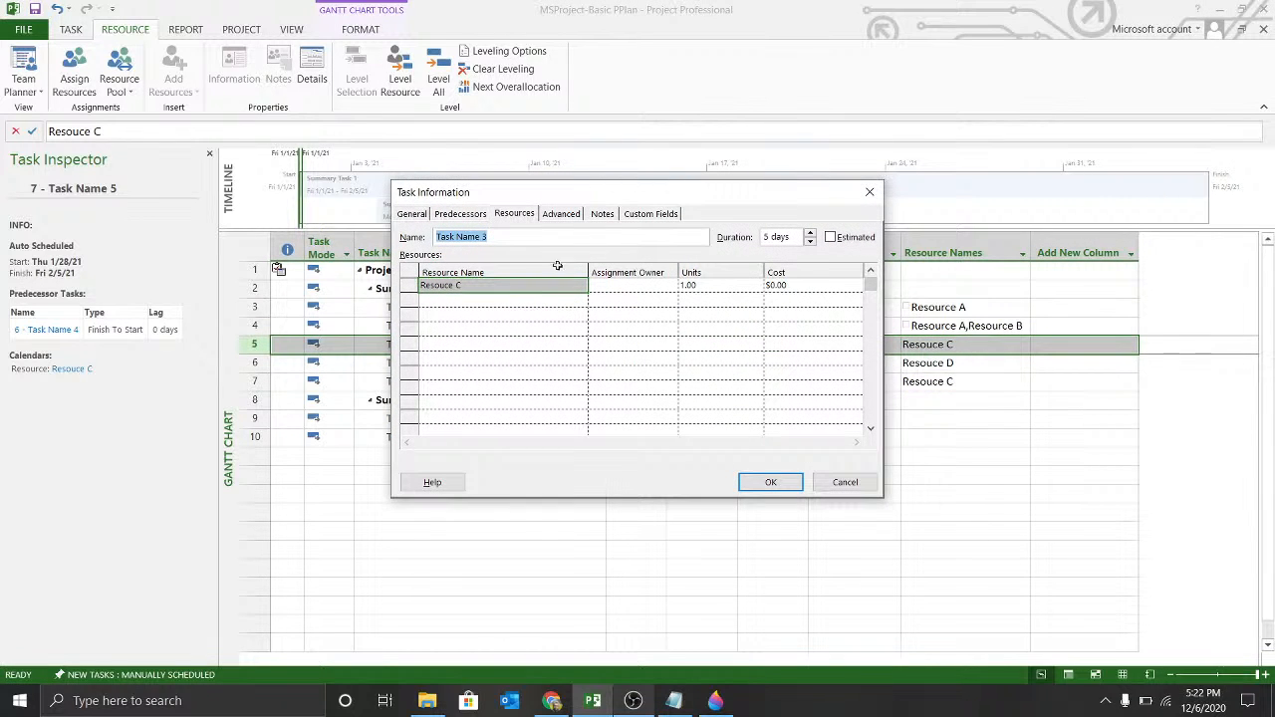
{"action": "left_click", "coordinate": [857, 482]}
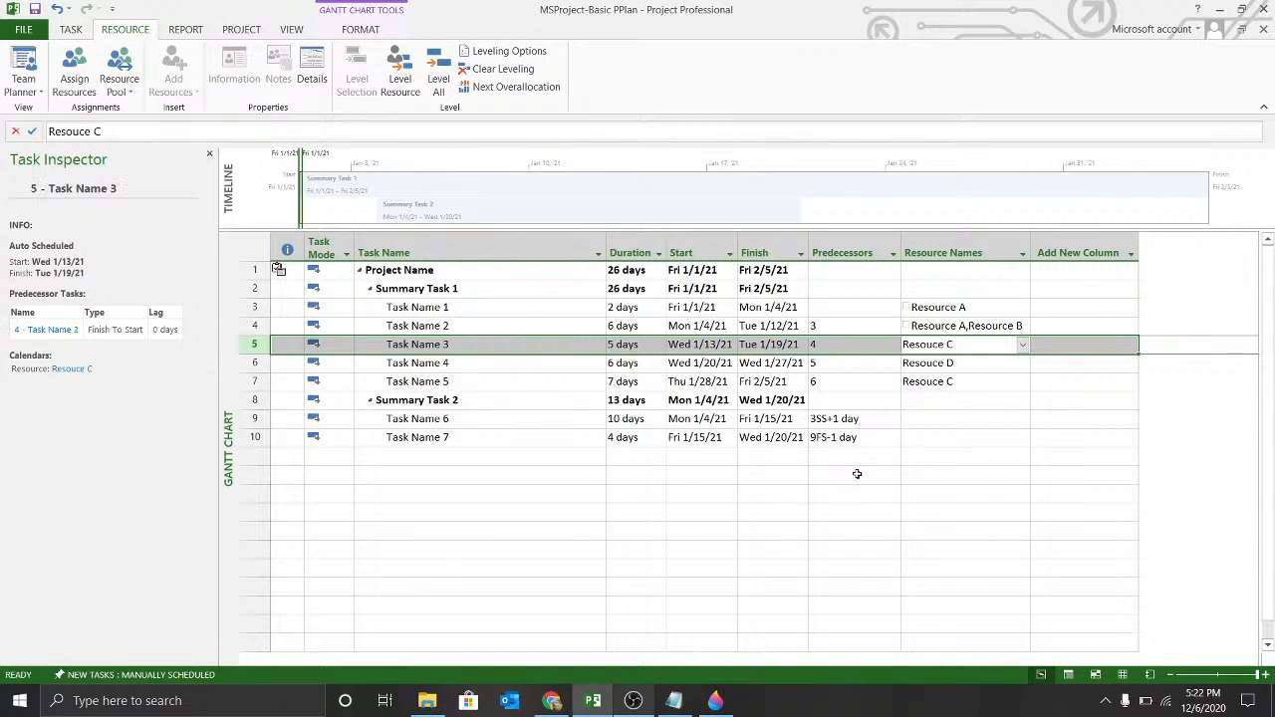
Step: Correct the misspelled resource names to Resource D for Task Name 4 and Resource C for Task Name 5
{"action": "key", "text": "Down"}
{"action": "type", "text": "Resourc"}
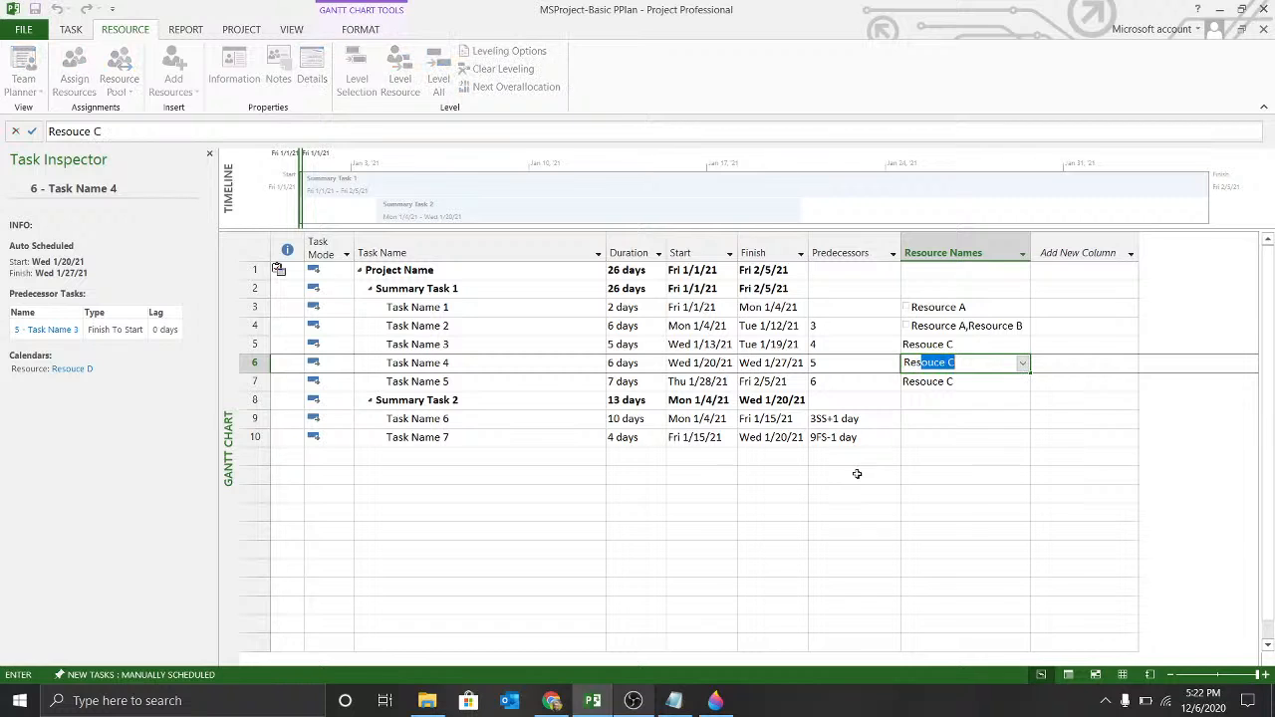
{"action": "type", "text": "e D"}
{"action": "key", "text": "Return"}
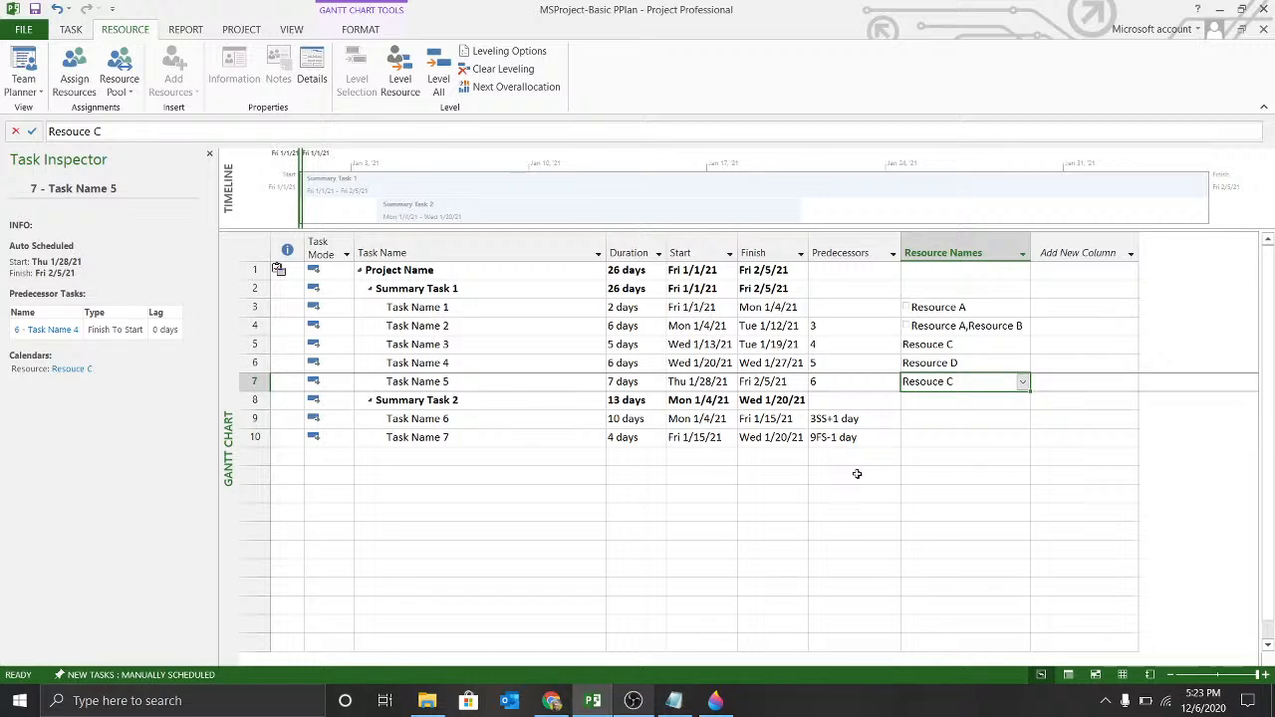
{"action": "type", "text": "Resource"}
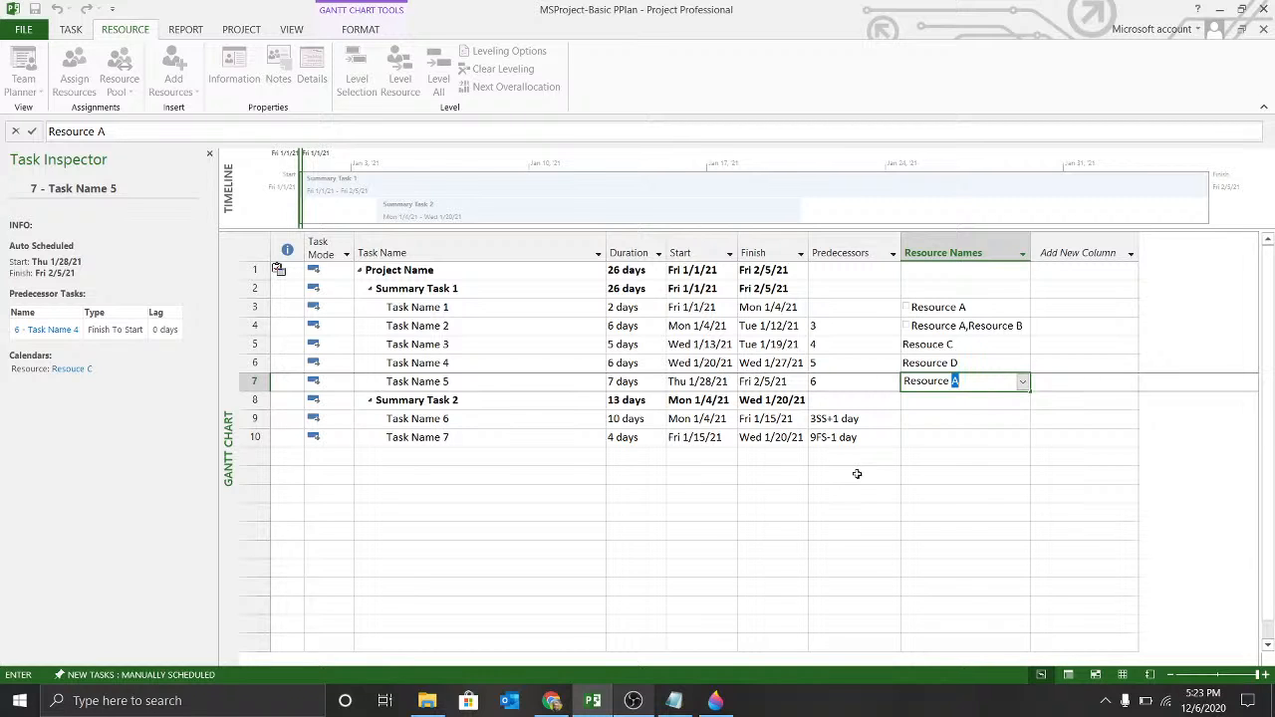
{"action": "type", "text": "C"}
{"action": "key", "text": "Return"}
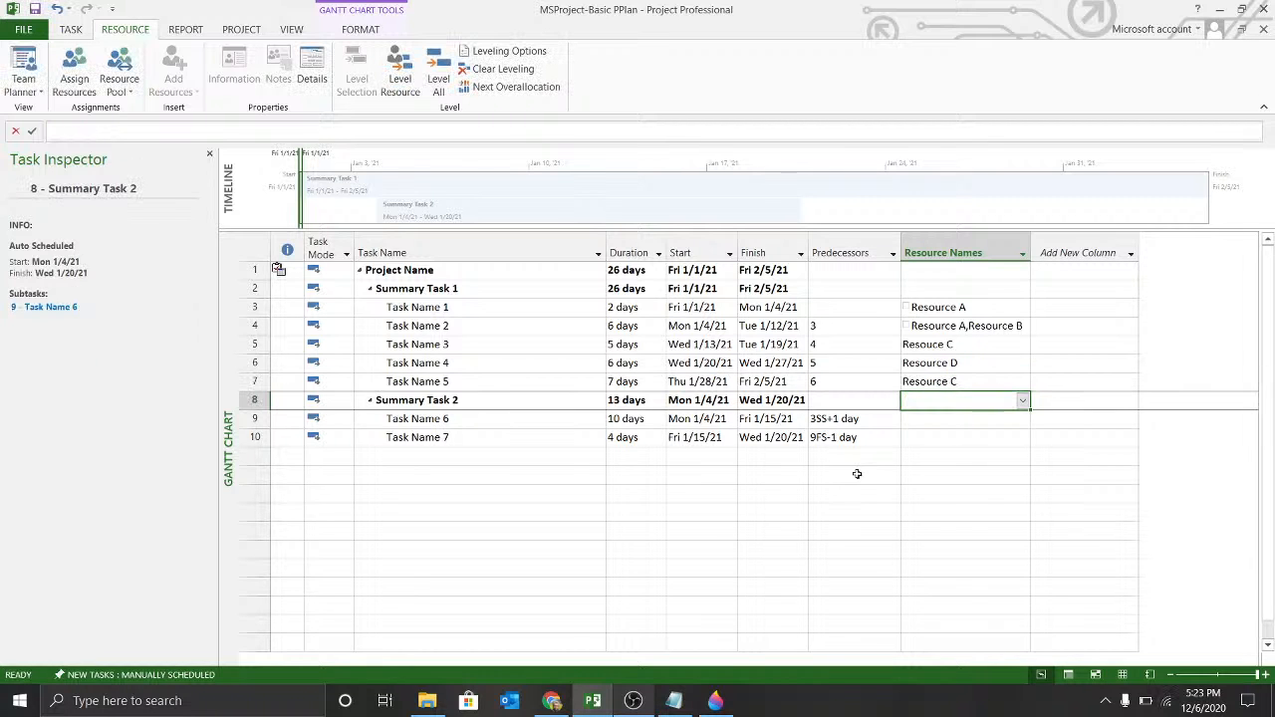
Step: Correct the misspelled resource name of Task Name 3 to Resource C
{"action": "left_click", "coordinate": [933, 346]}
{"action": "type", "text": "Res"}
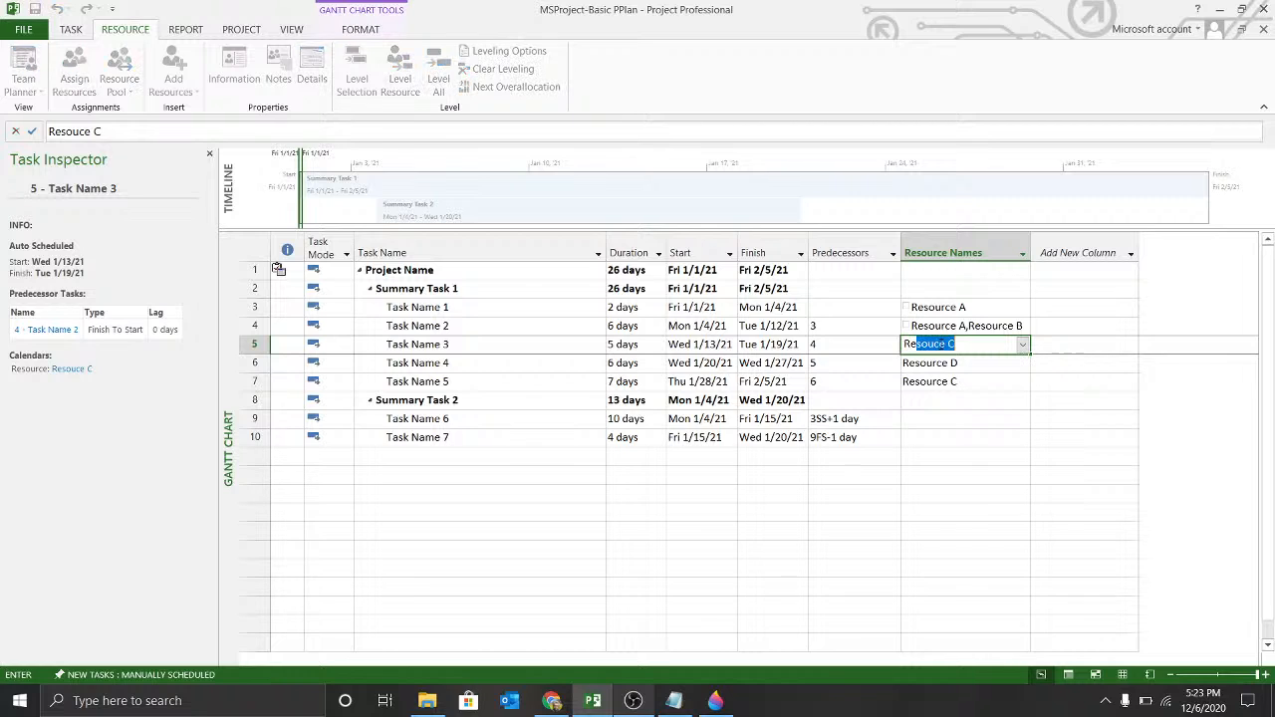
{"action": "type", "text": "ource C"}
{"action": "key", "text": "Return"}
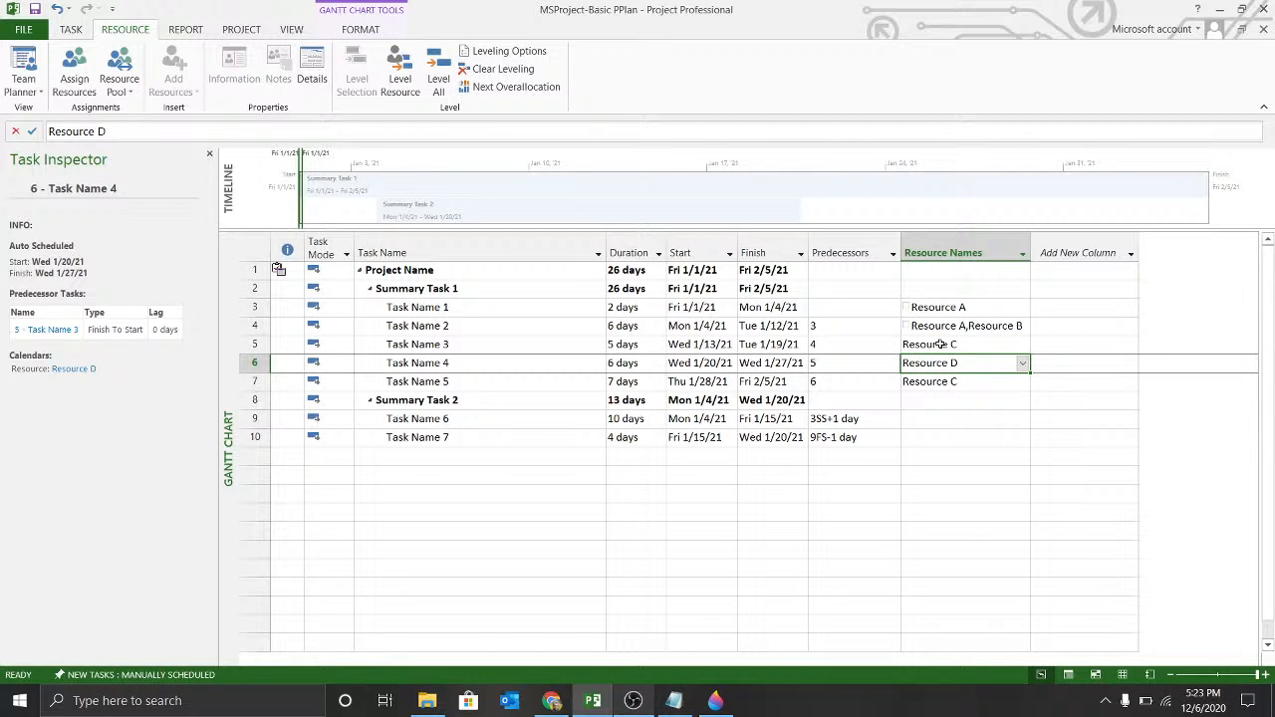
Step: Assign "Resouce E" to Task Name 6 and "Resouce F" to Task Name 7
{"action": "left_click", "coordinate": [950, 418]}
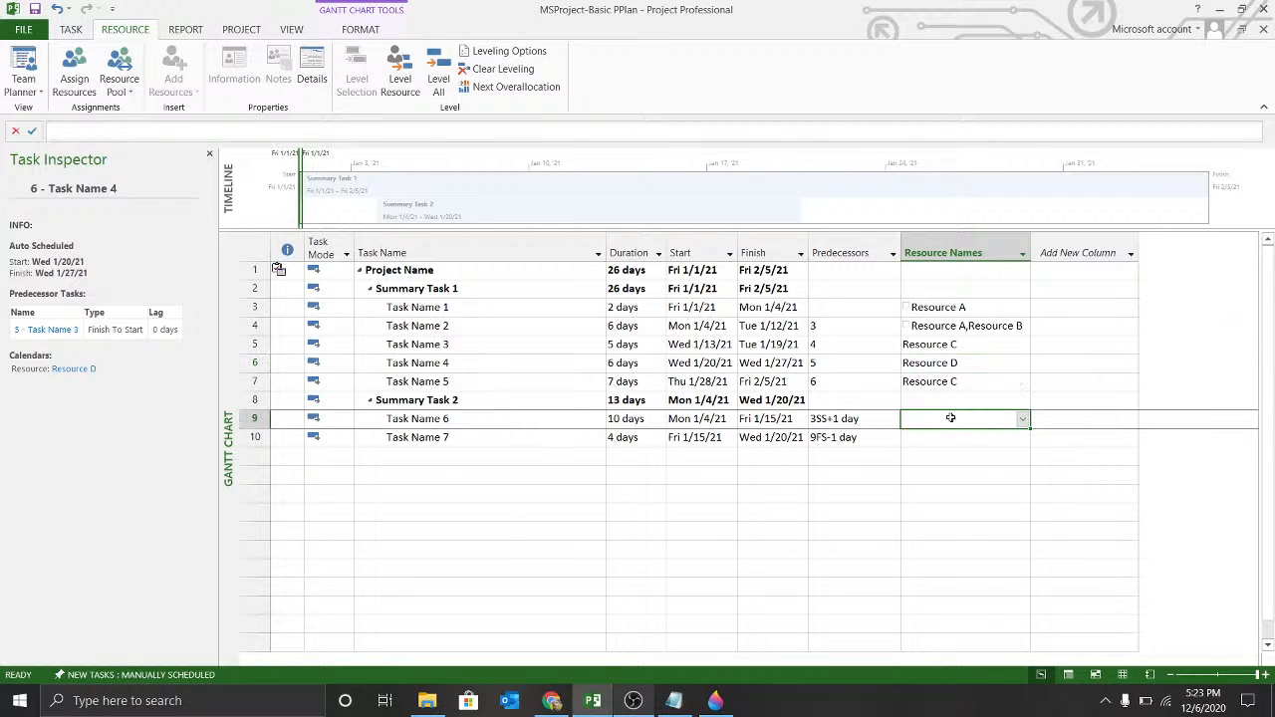
{"action": "type", "text": "Resouce C"}
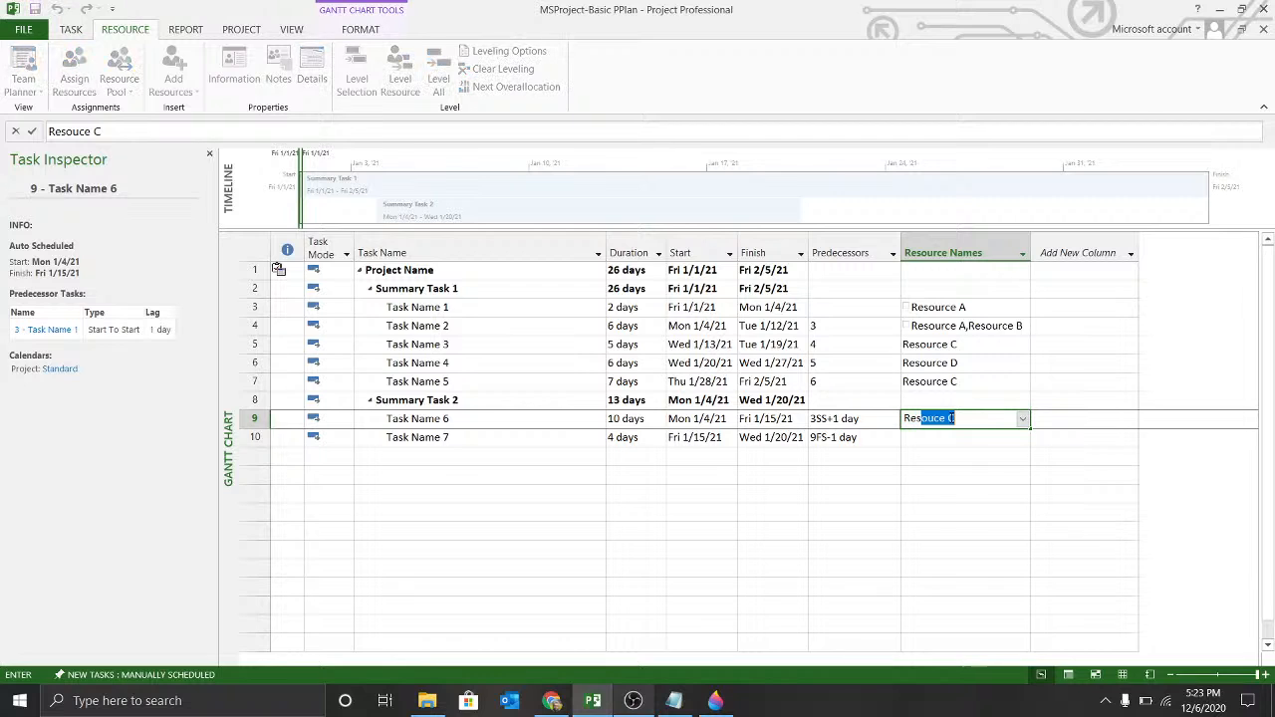
{"action": "type", "text": "e"}
{"action": "key", "text": "Return"}
{"action": "type", "text": "Res"}
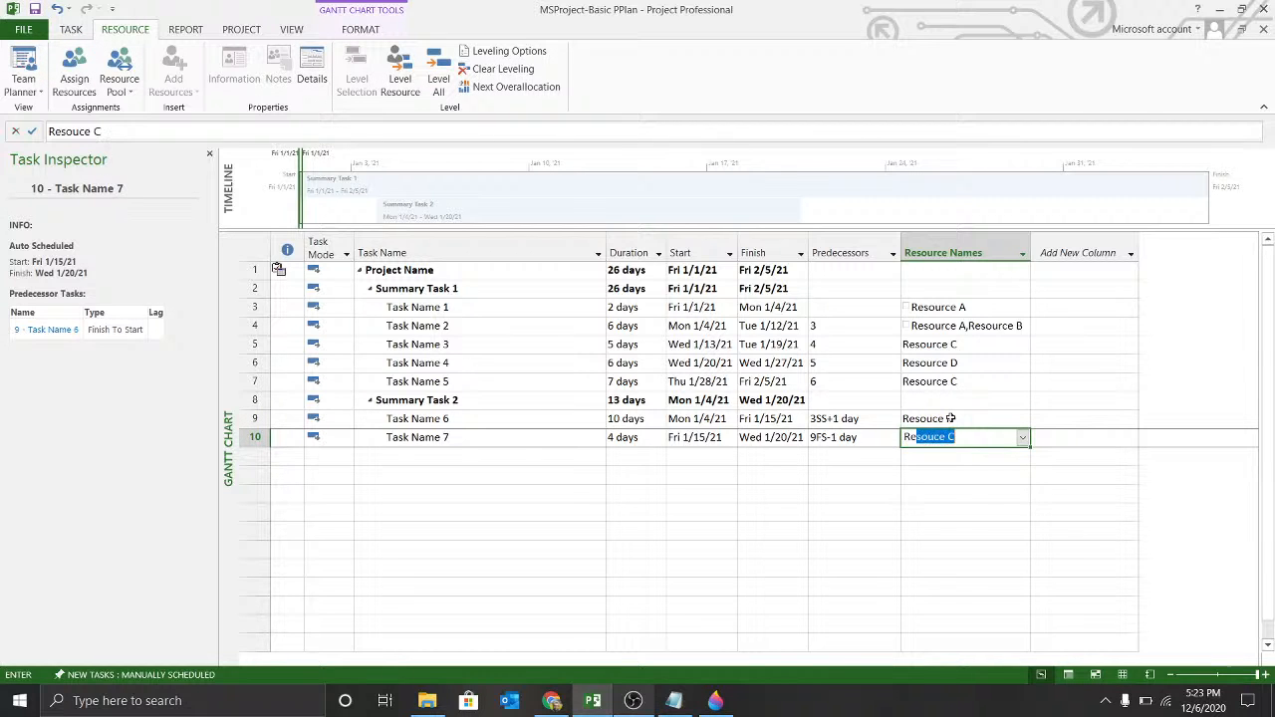
{"action": "type", "text": "ource"}
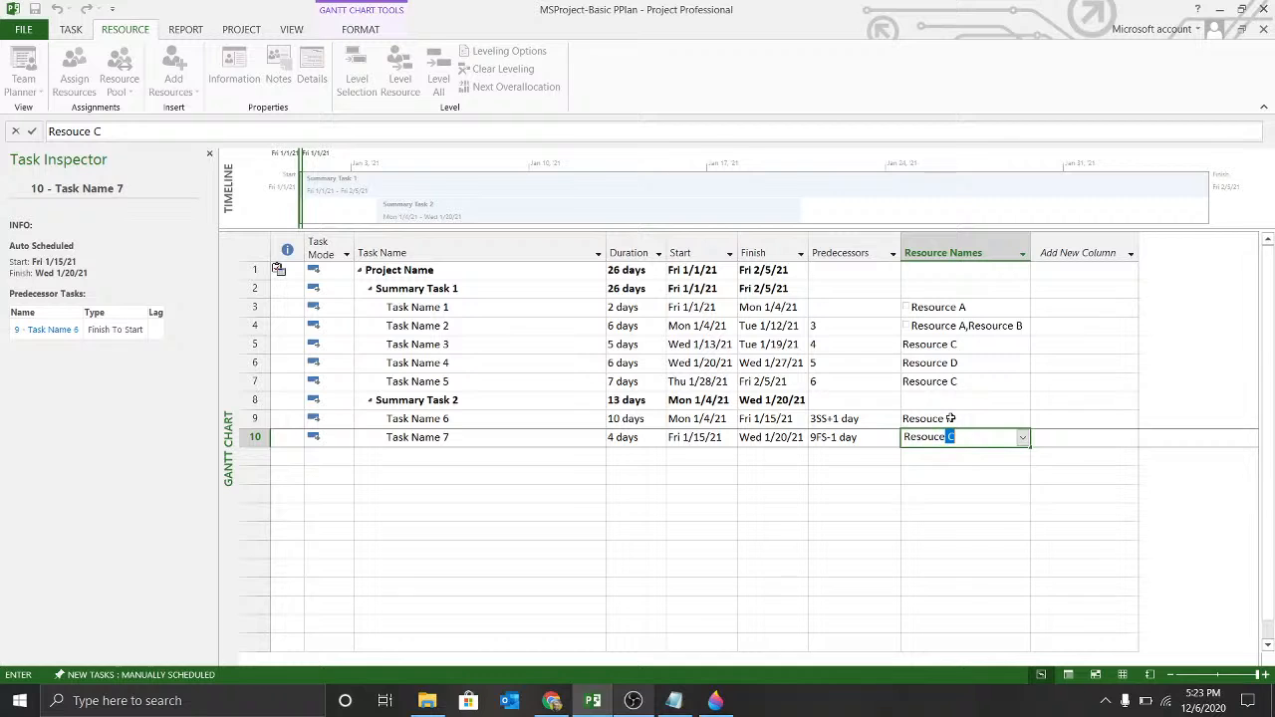
{"action": "type", "text": " F"}
{"action": "key", "text": "Return"}
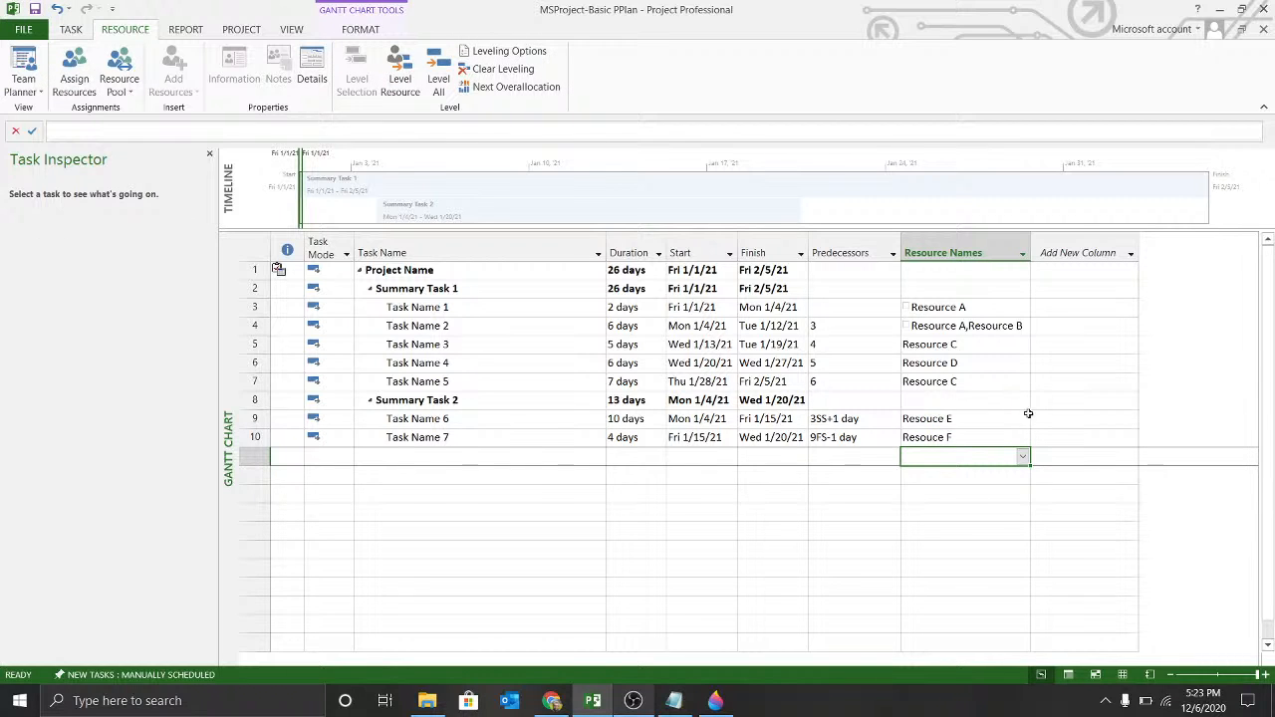
Step: Correct the misspelled resource name of Task Name 7 to Resource F
{"action": "left_click", "coordinate": [820, 549]}
{"action": "left_click", "coordinate": [947, 440]}
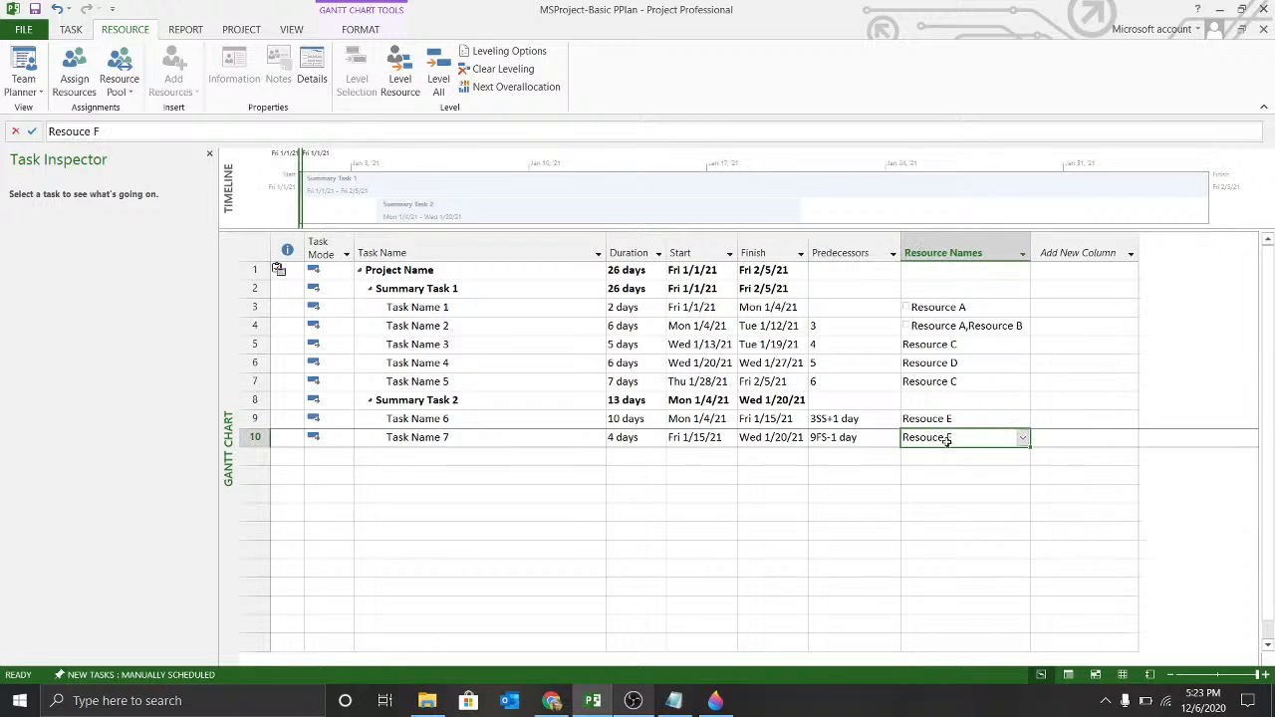
{"action": "left_click", "coordinate": [81, 130]}
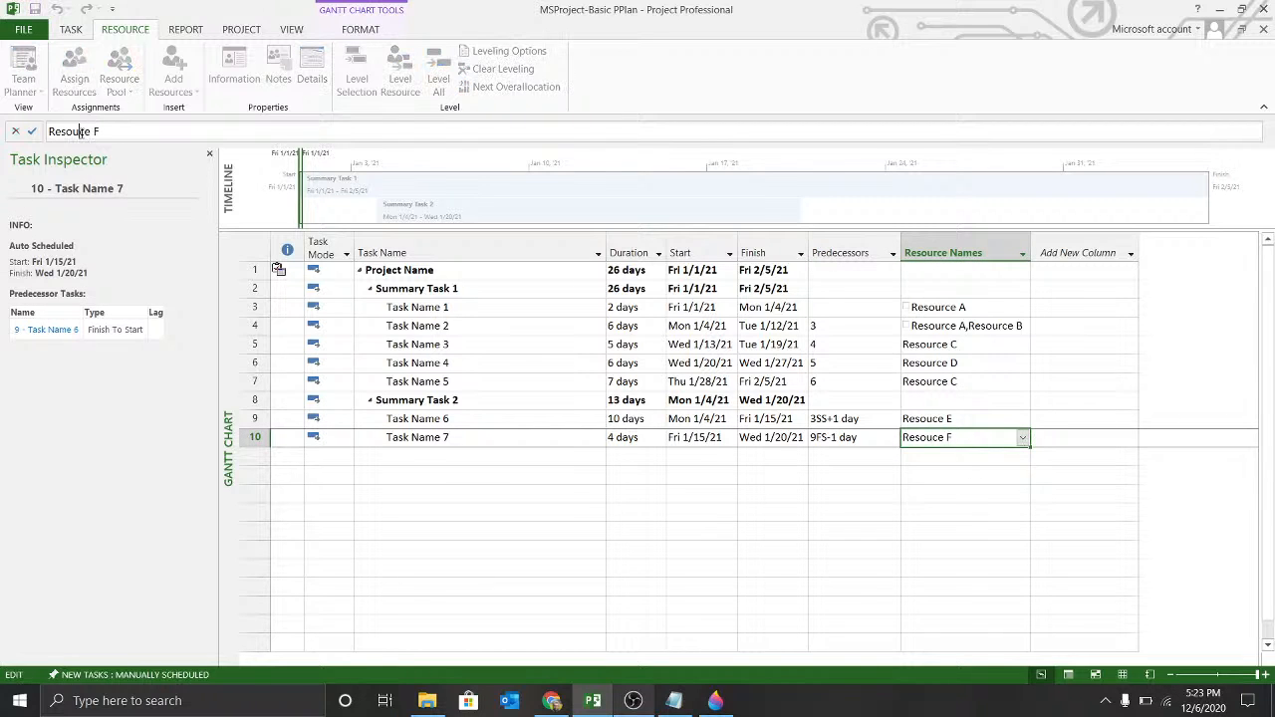
{"action": "type", "text": "r"}
{"action": "key", "text": "Return"}
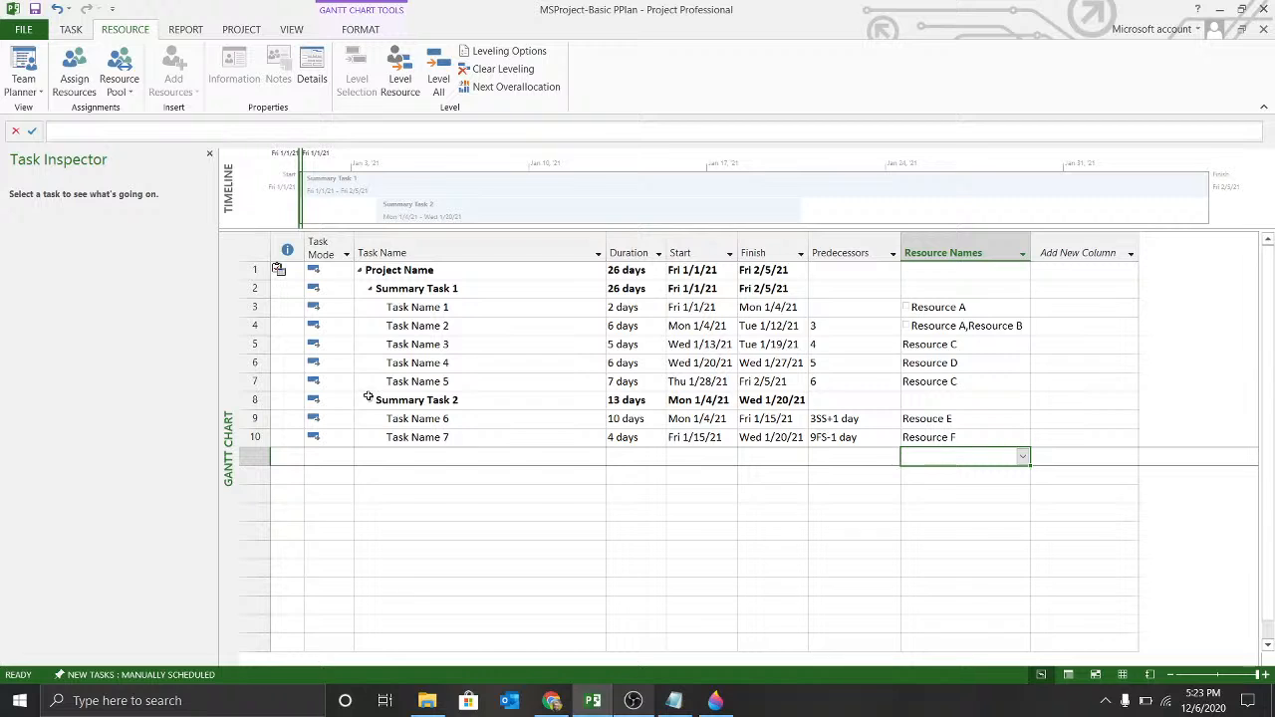
Step: Insert a blank task row above Task Name 6, and delete it again
{"action": "left_click", "coordinate": [392, 457]}
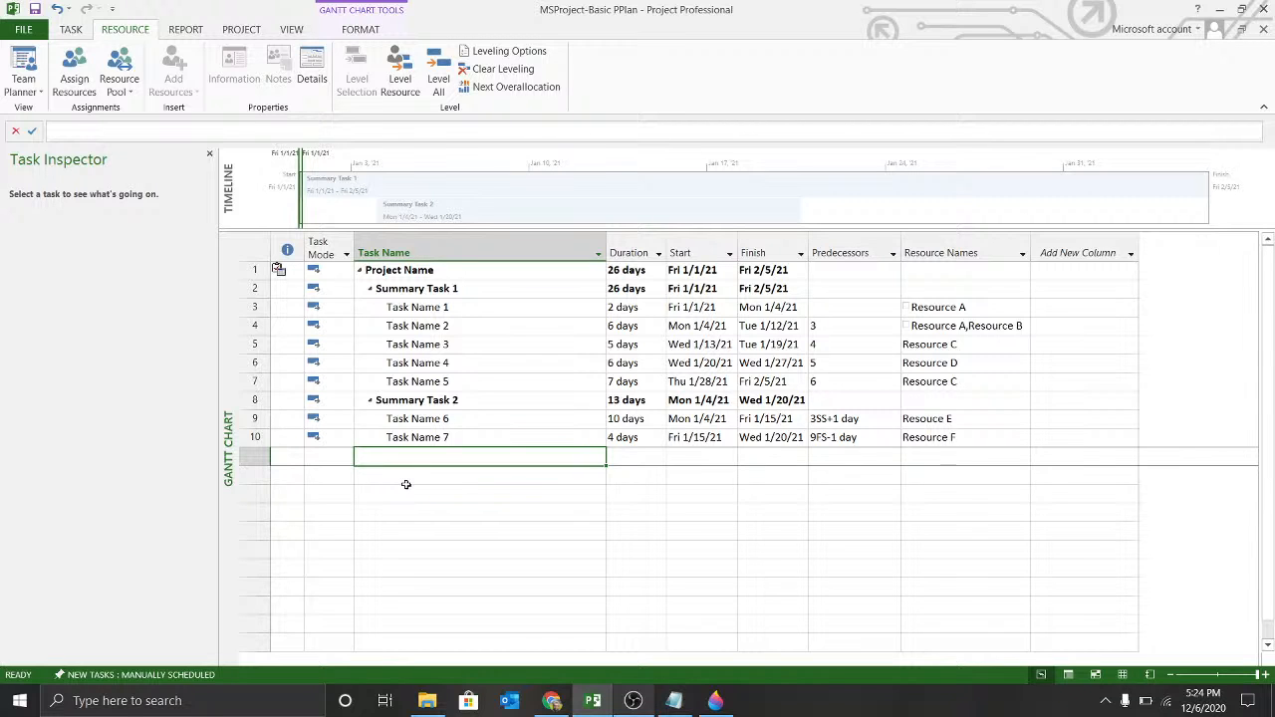
{"action": "key", "text": "Up"}
{"action": "key", "text": "Up"}
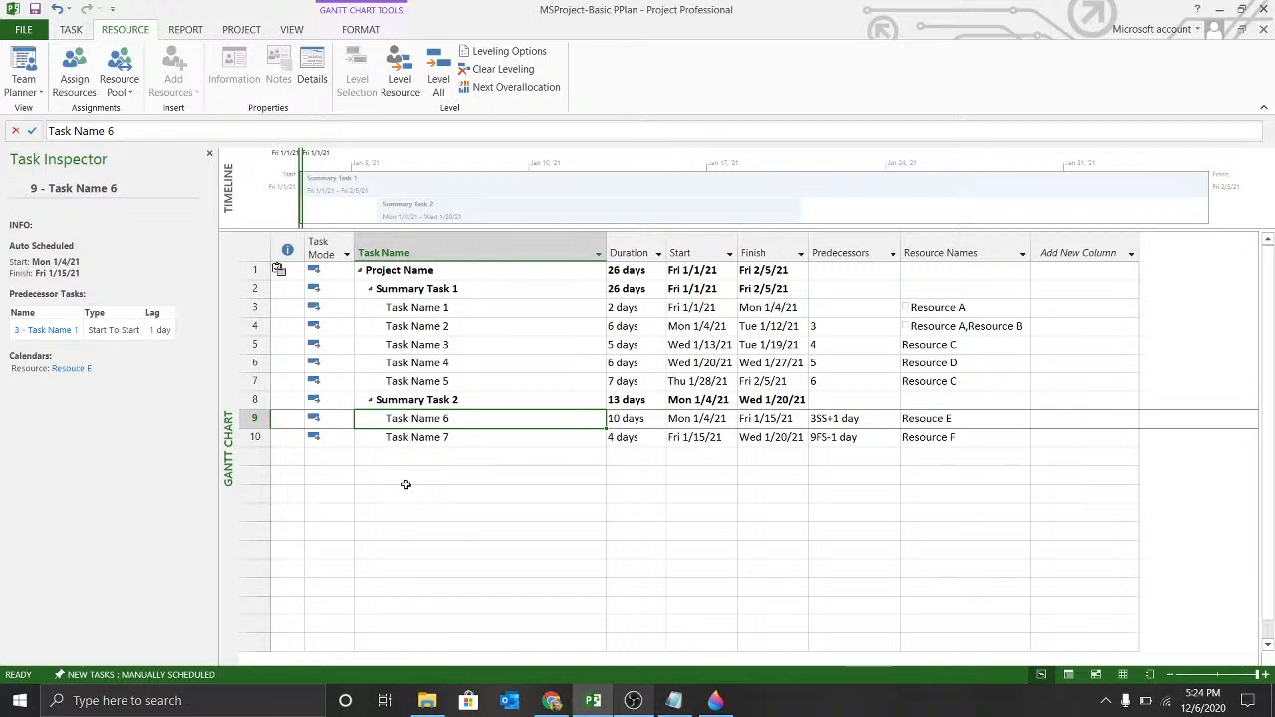
{"action": "key", "text": "Insert"}
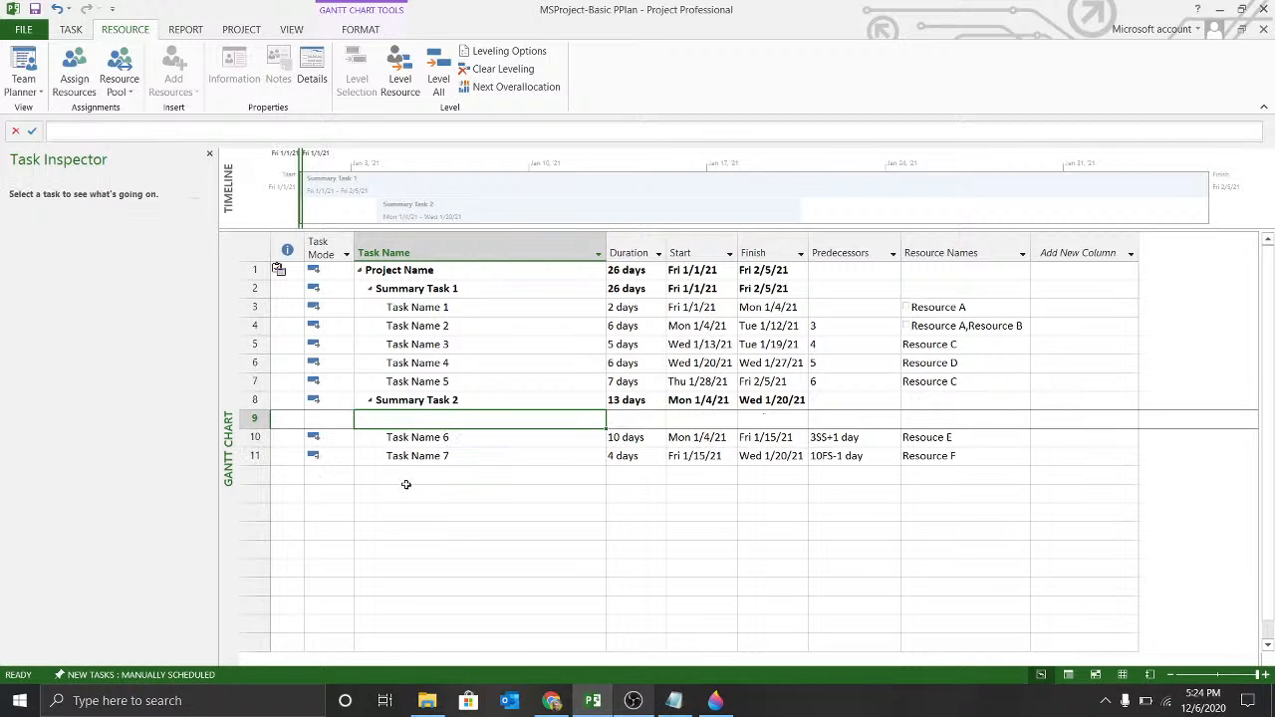
{"action": "key", "text": "Delete"}
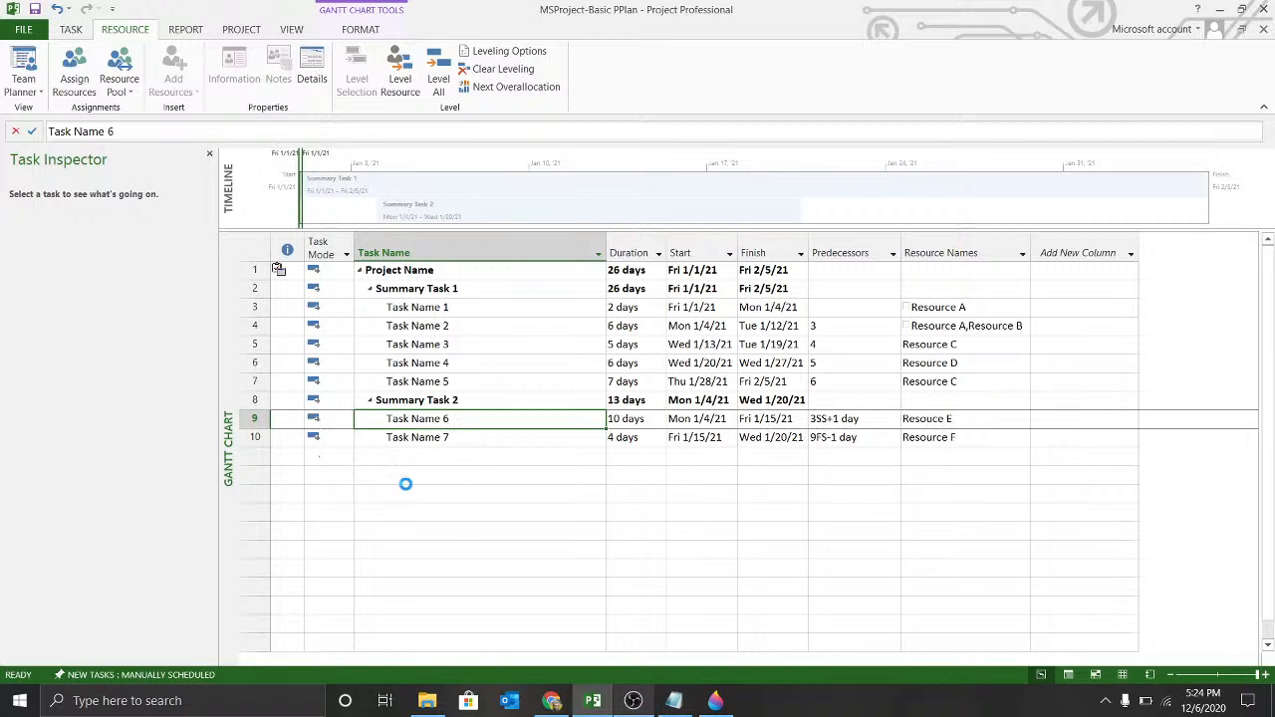
Step: Close the Task Inspector
{"action": "left_click", "coordinate": [210, 155]}
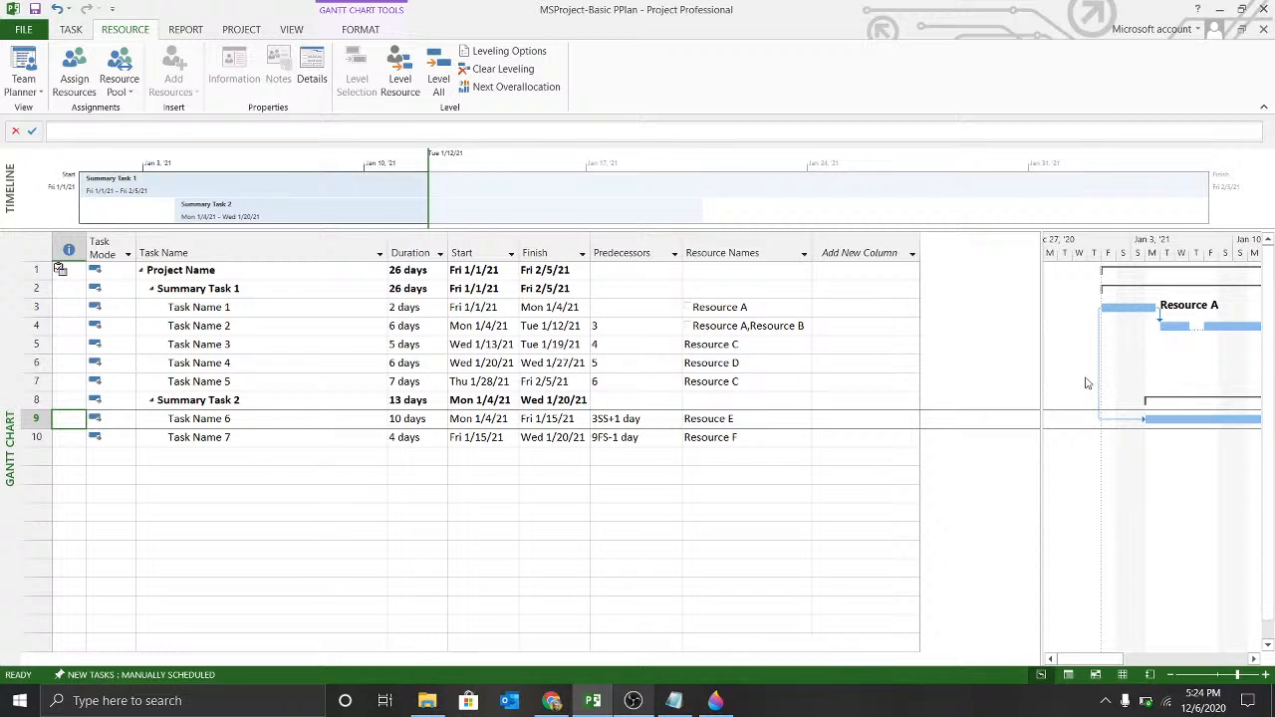
Step: Insert a new auto-scheduled task row directly above Task Name 6
{"action": "right_click", "coordinate": [37, 420]}
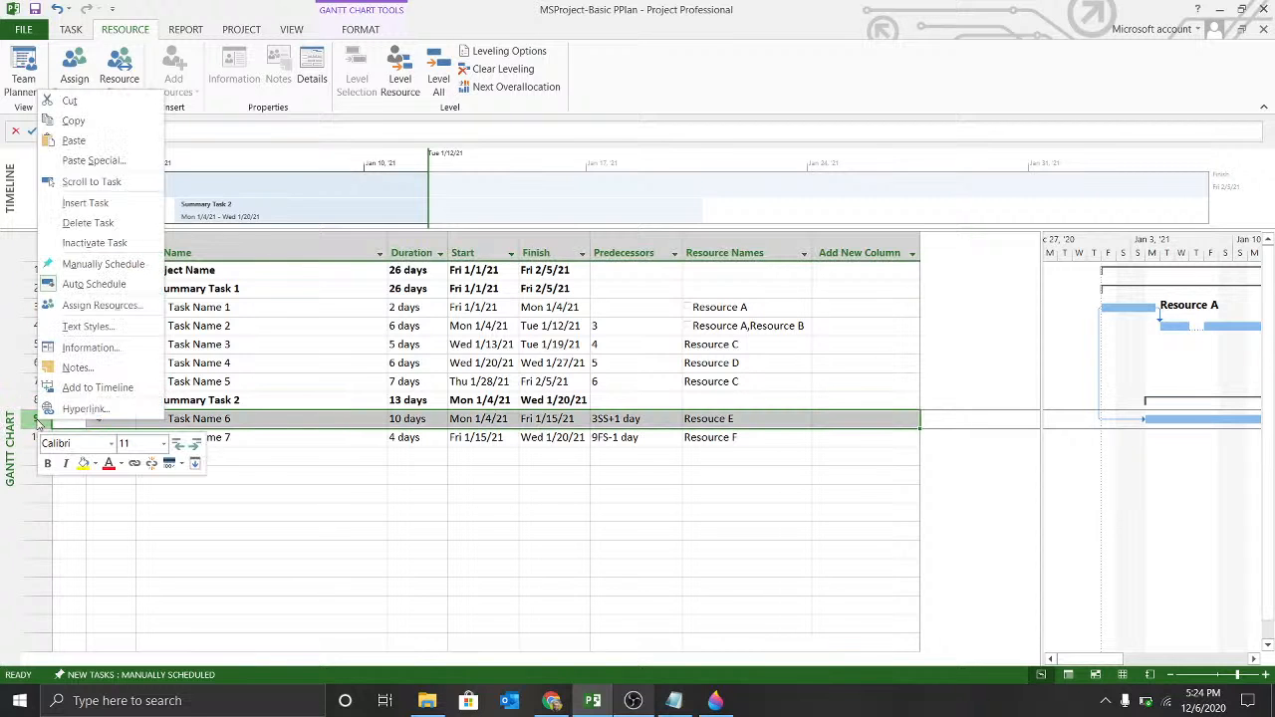
{"action": "left_click", "coordinate": [86, 202]}
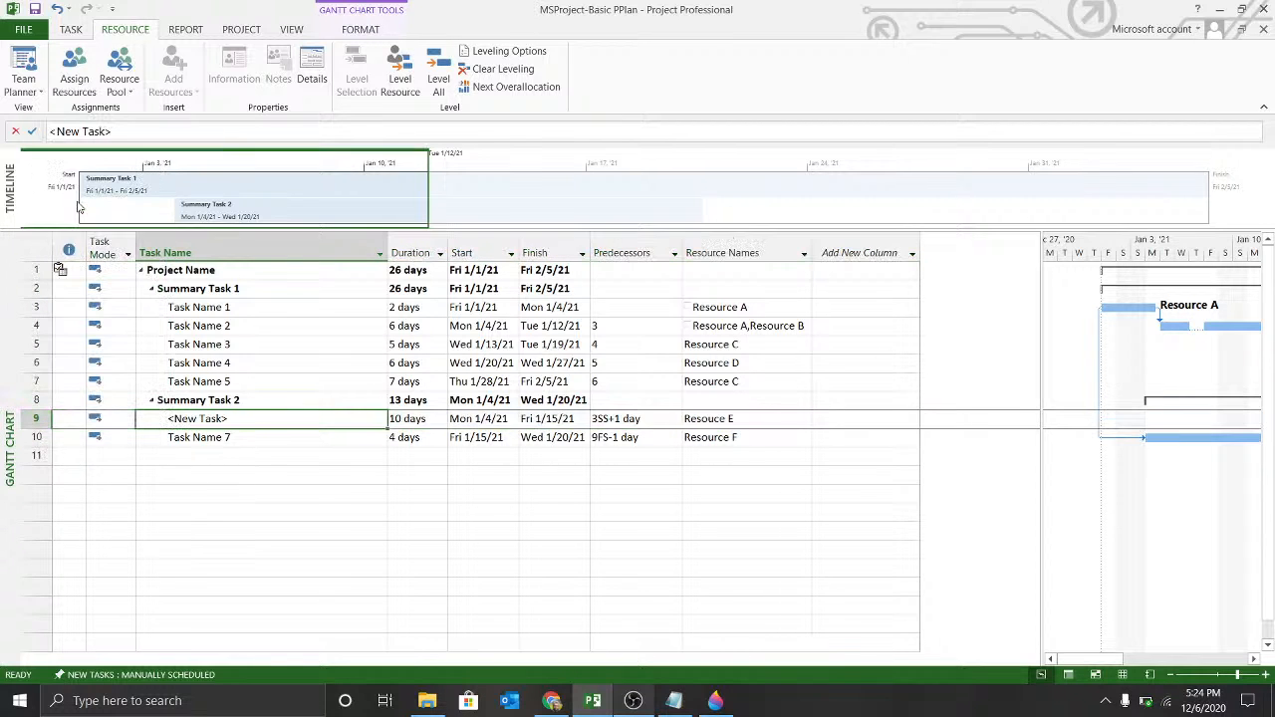
{"action": "left_click", "coordinate": [130, 420]}
{"action": "left_click", "coordinate": [128, 420]}
{"action": "left_click", "coordinate": [119, 448]}
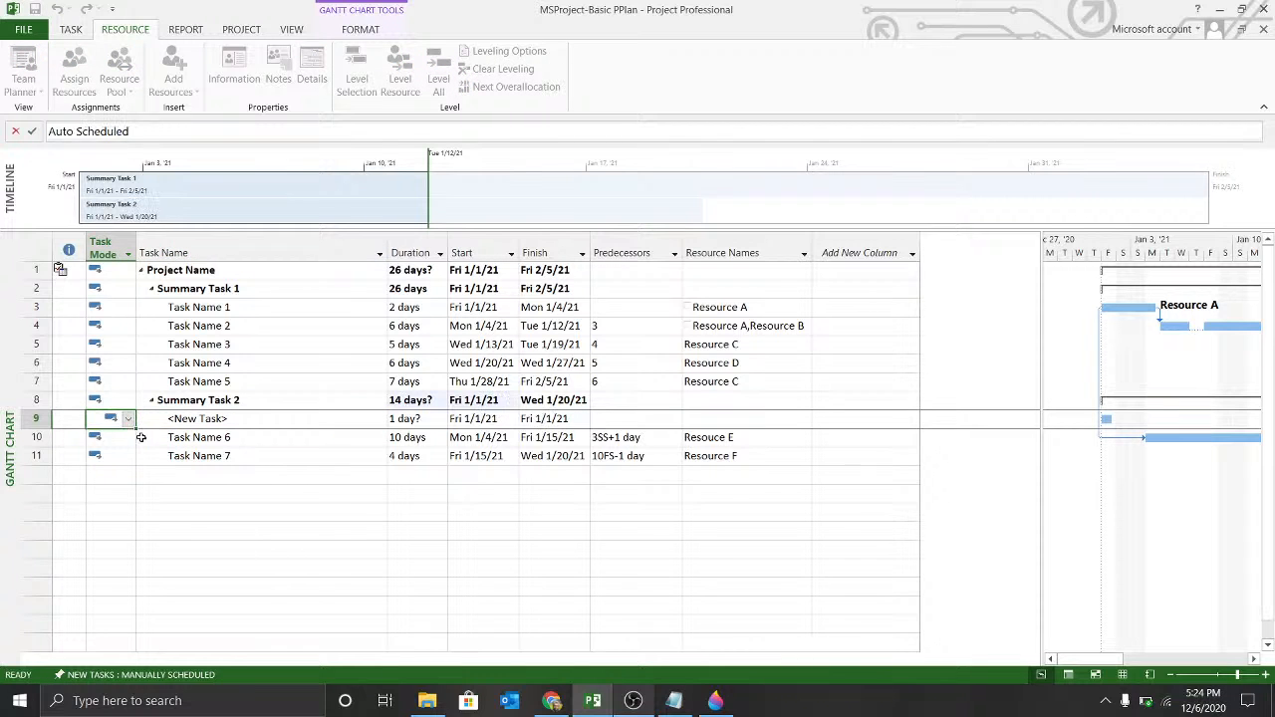
Step: Name the new task above Task Name 6 "Dependency 1"
{"action": "left_click", "coordinate": [207, 421]}
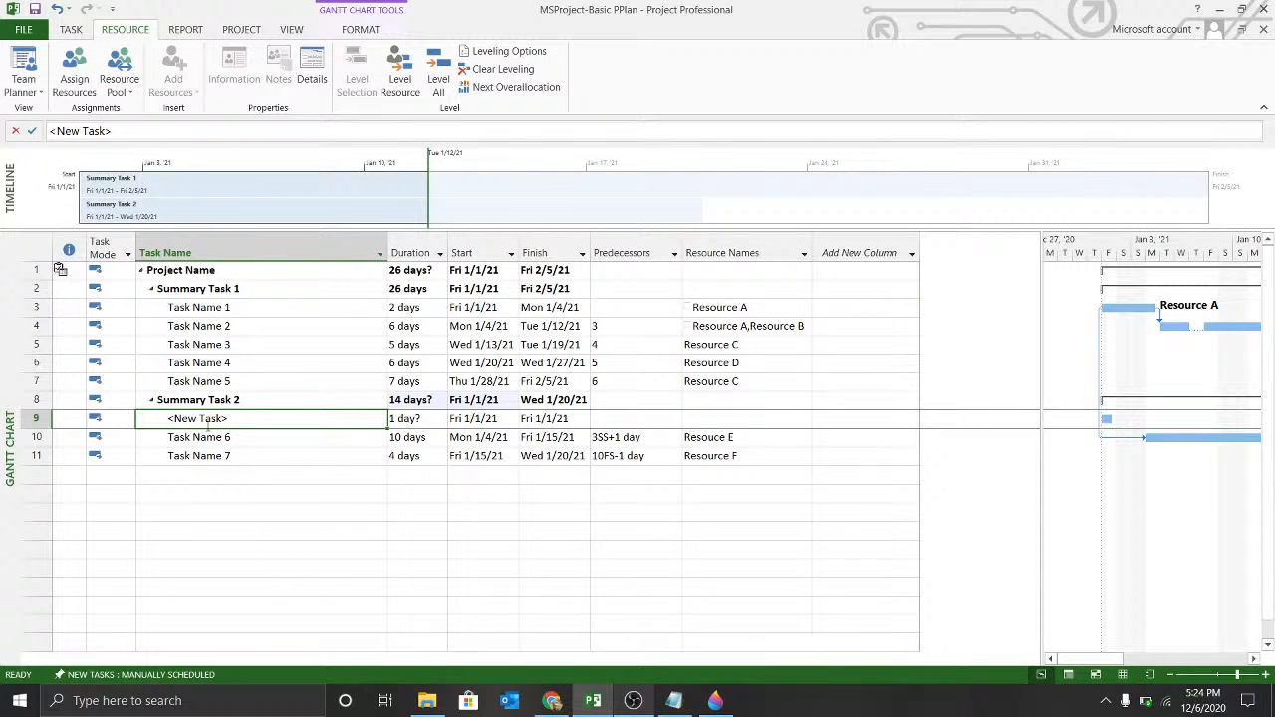
{"action": "type", "text": "Depen"}
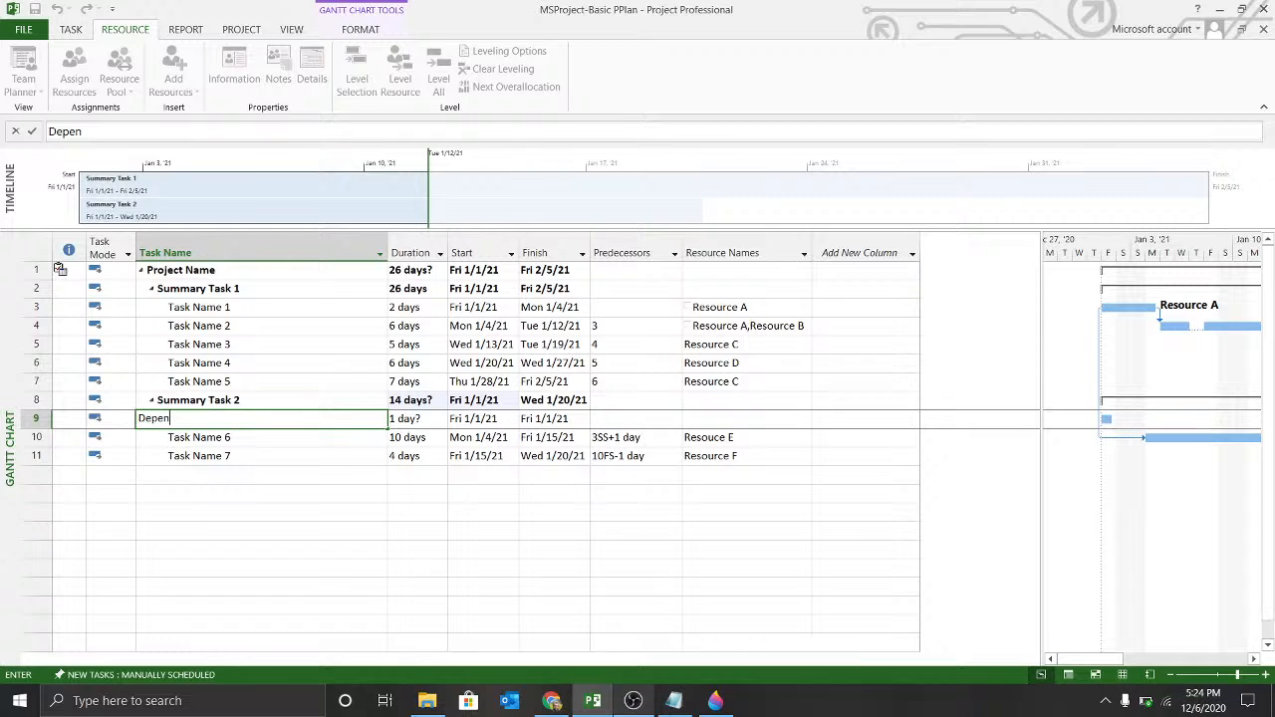
{"action": "type", "text": "depn"}
{"action": "key", "text": "BackSpace"}
{"action": "key", "text": "BackSpace"}
{"action": "key", "text": "BackSpace"}
{"action": "type", "text": "ency 1"}
{"action": "key", "text": "Return"}
Step: Set the duration of Dependency 1 to 0 days so that it becomes a milestone
{"action": "left_click", "coordinate": [204, 424]}
{"action": "key", "text": "Tab"}
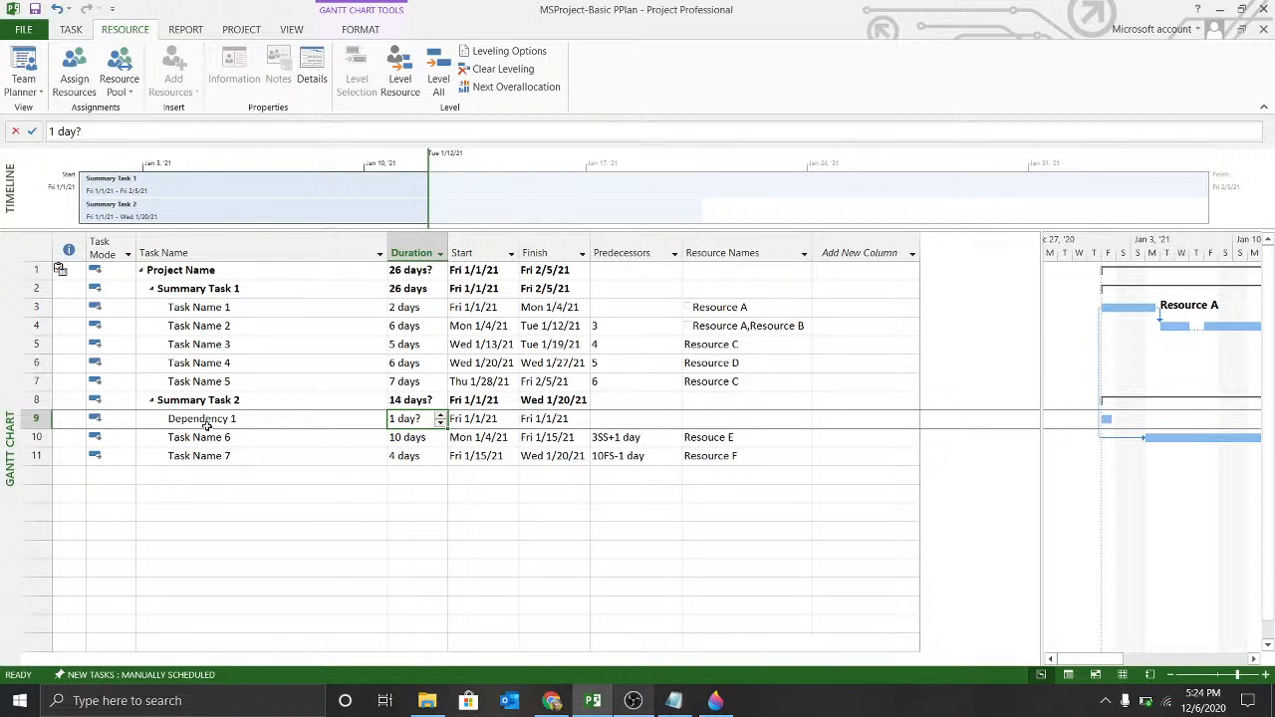
{"action": "type", "text": "0"}
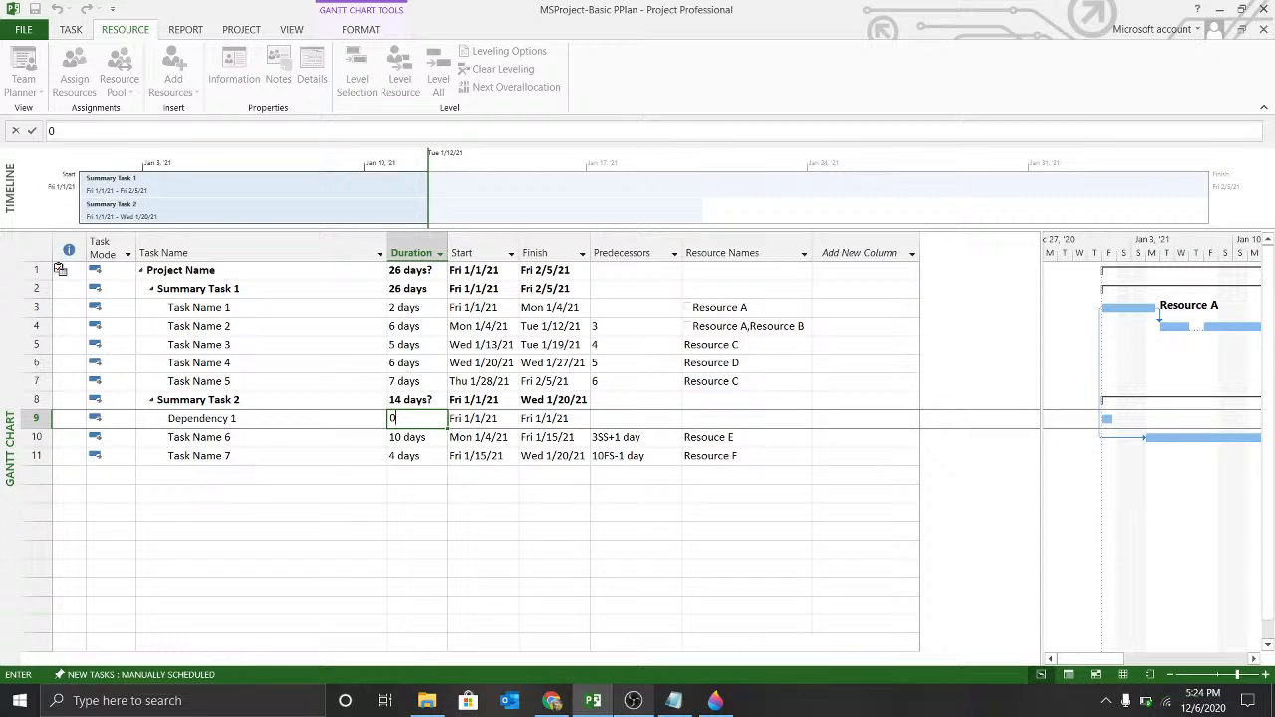
{"action": "key", "text": "Return"}
{"action": "key", "text": "Down"}
{"action": "key", "text": "Up"}
{"action": "key", "text": "Right"}
{"action": "key", "text": "Right"}
{"action": "key", "text": "Up"}
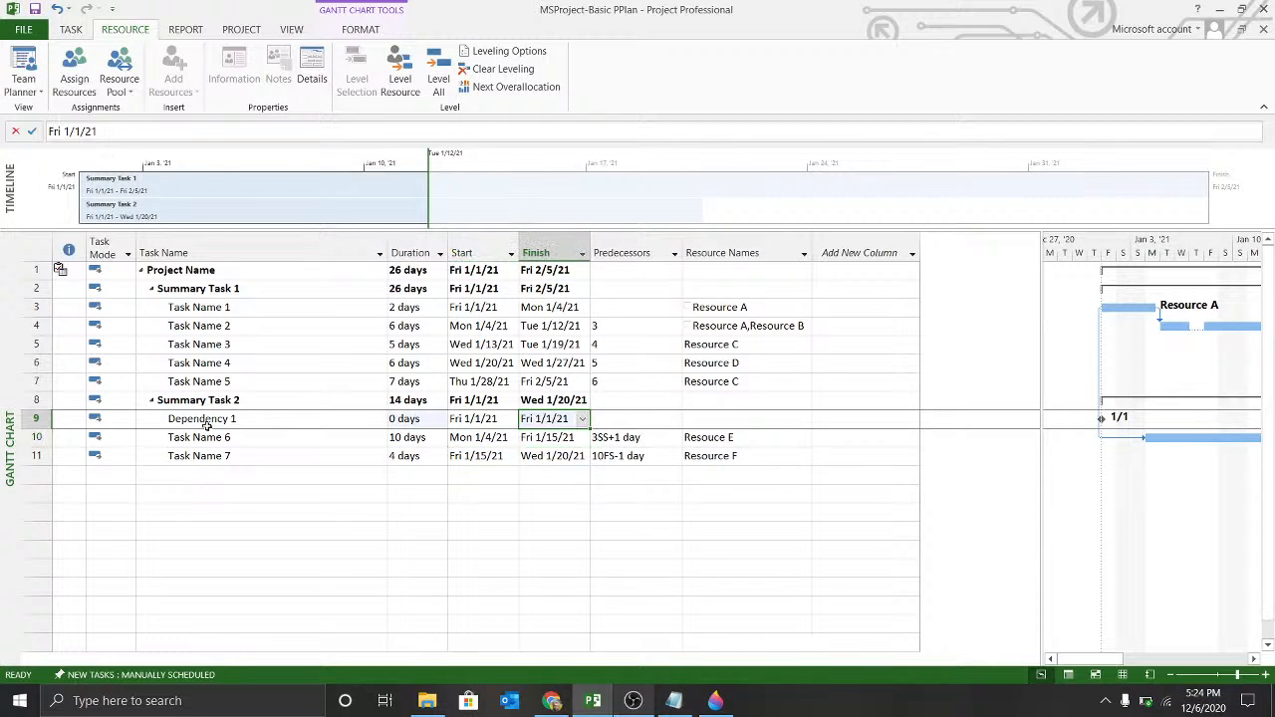
{"action": "key", "text": "Right"}
{"action": "key", "text": "Down"}
{"action": "key", "text": "Right"}
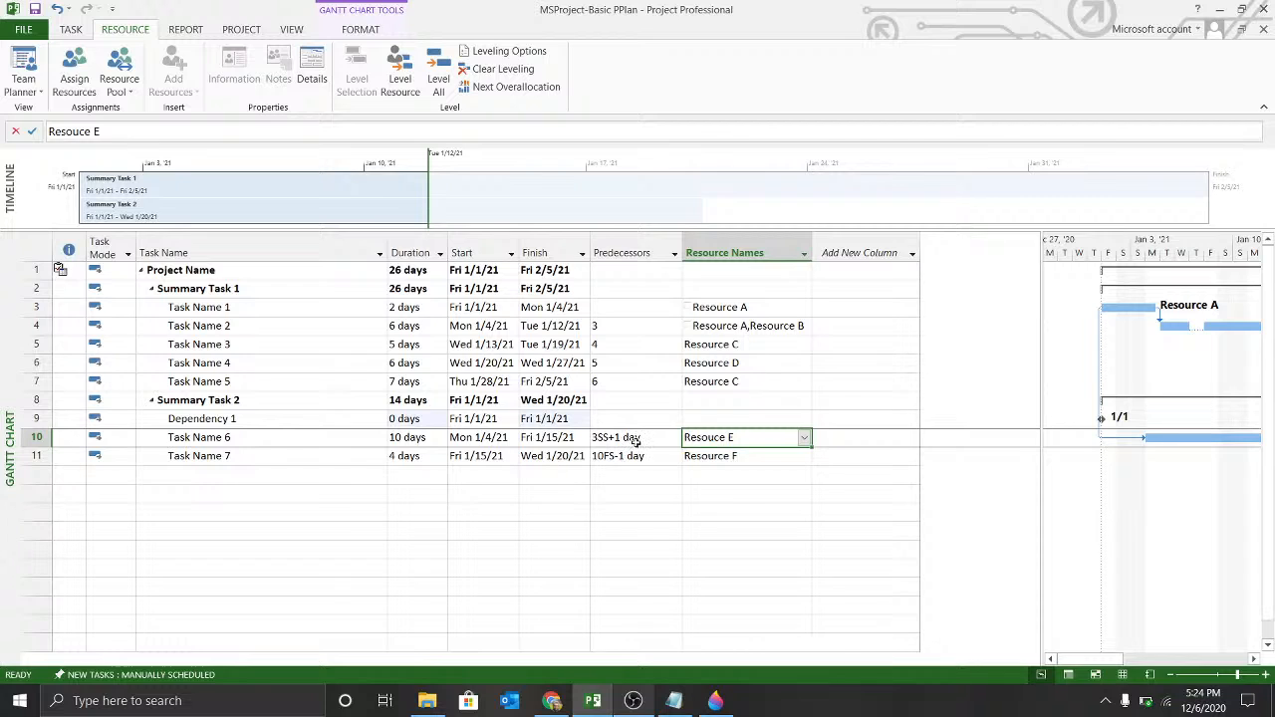
{"action": "key", "text": "Left"}
{"action": "left_click", "coordinate": [220, 309]}
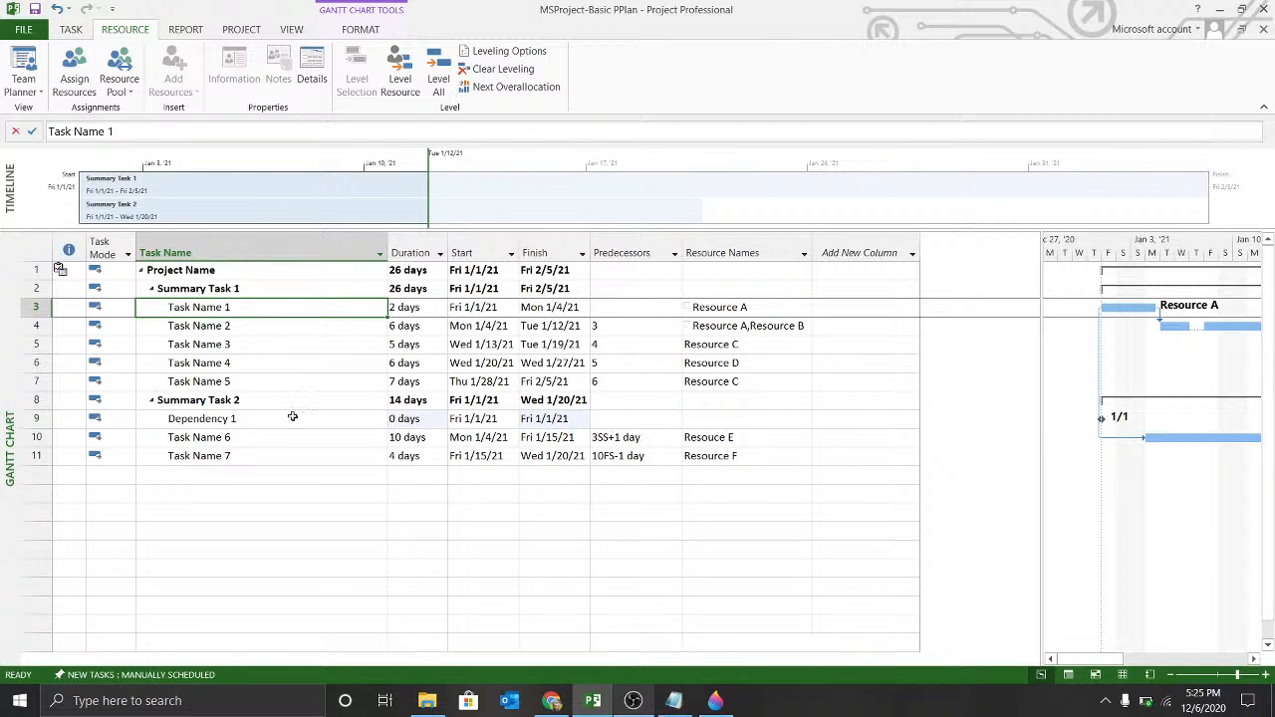
{"action": "left_click", "coordinate": [204, 419]}
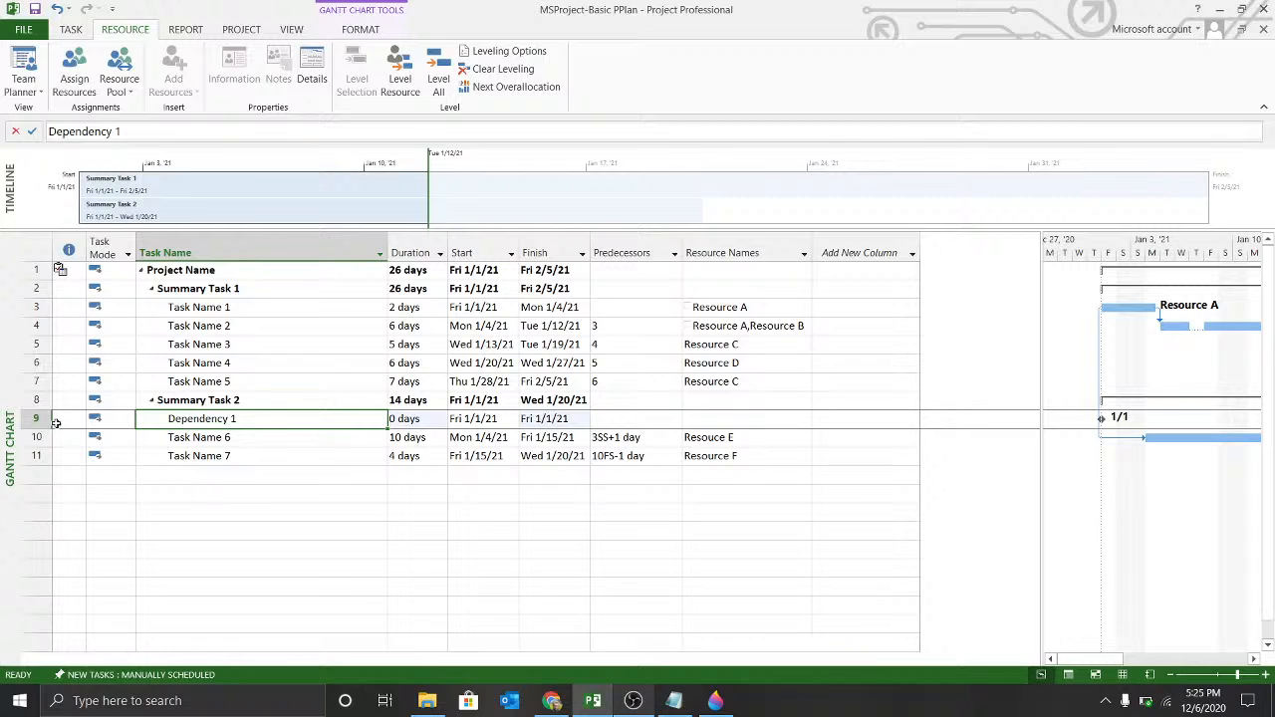
{"action": "left_click", "coordinate": [430, 418]}
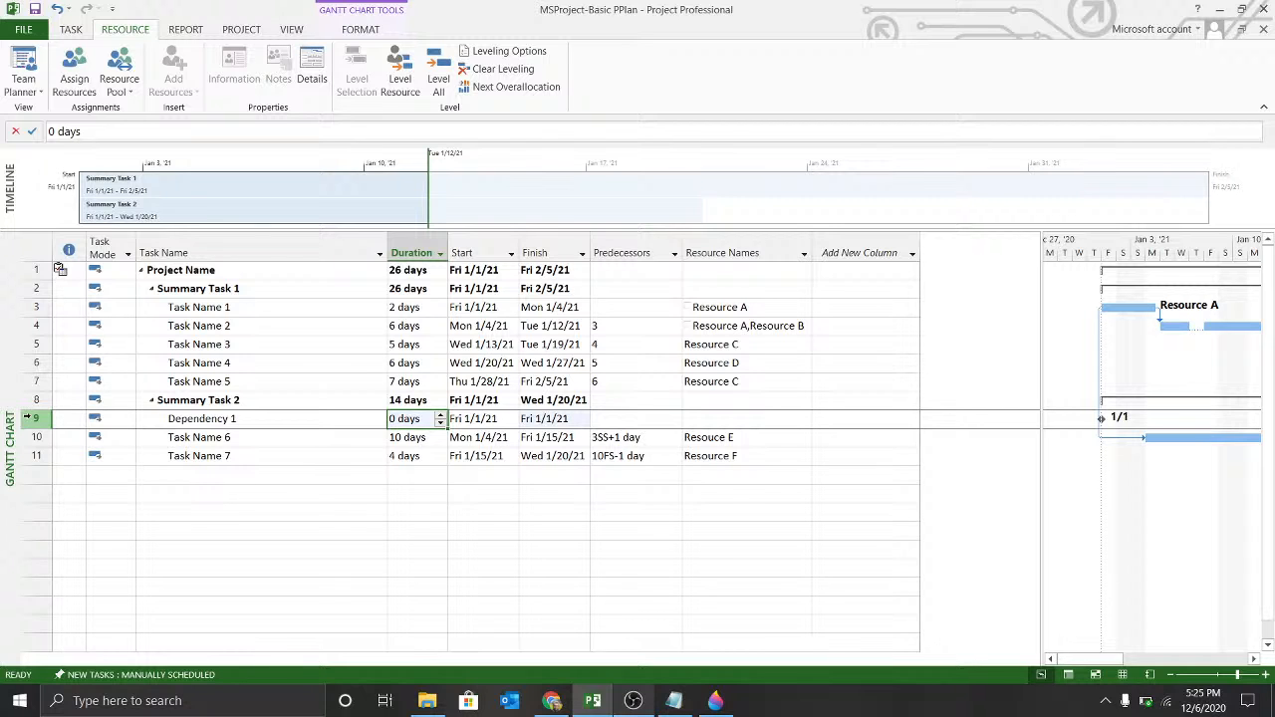
Step: Format the whole Dependency 1 row in italics
{"action": "left_click", "coordinate": [70, 29]}
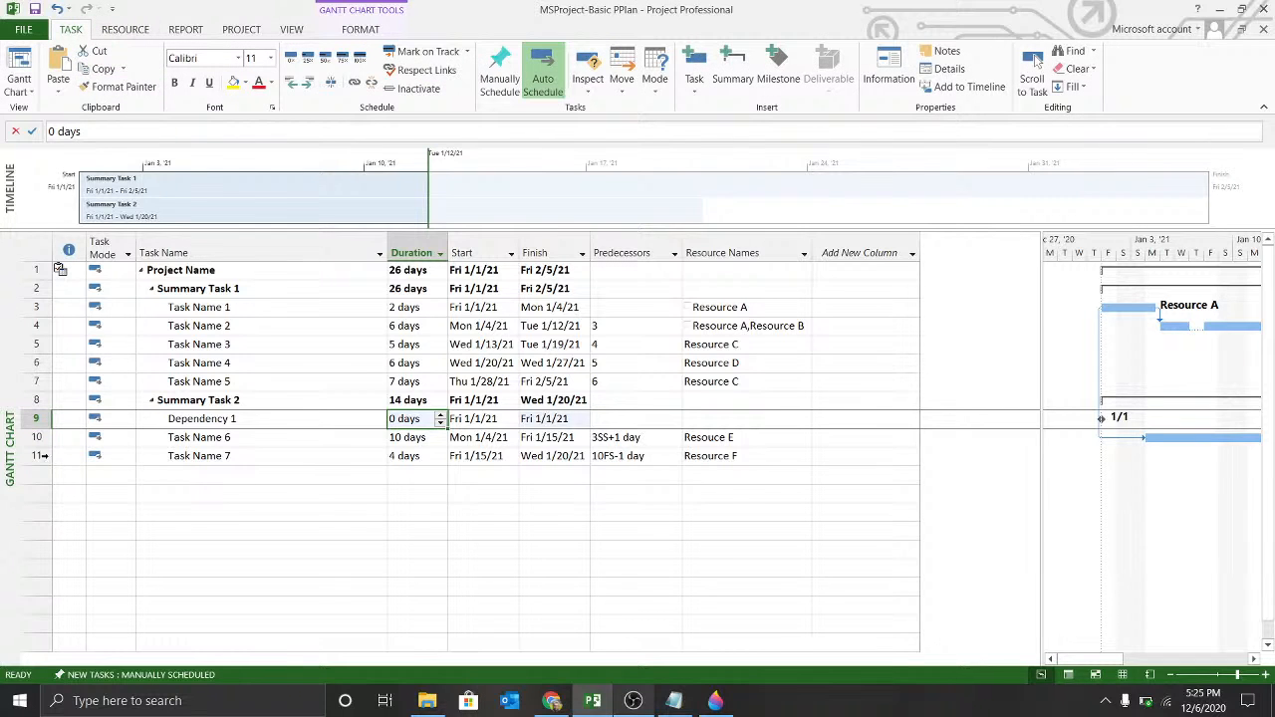
{"action": "left_click", "coordinate": [33, 419]}
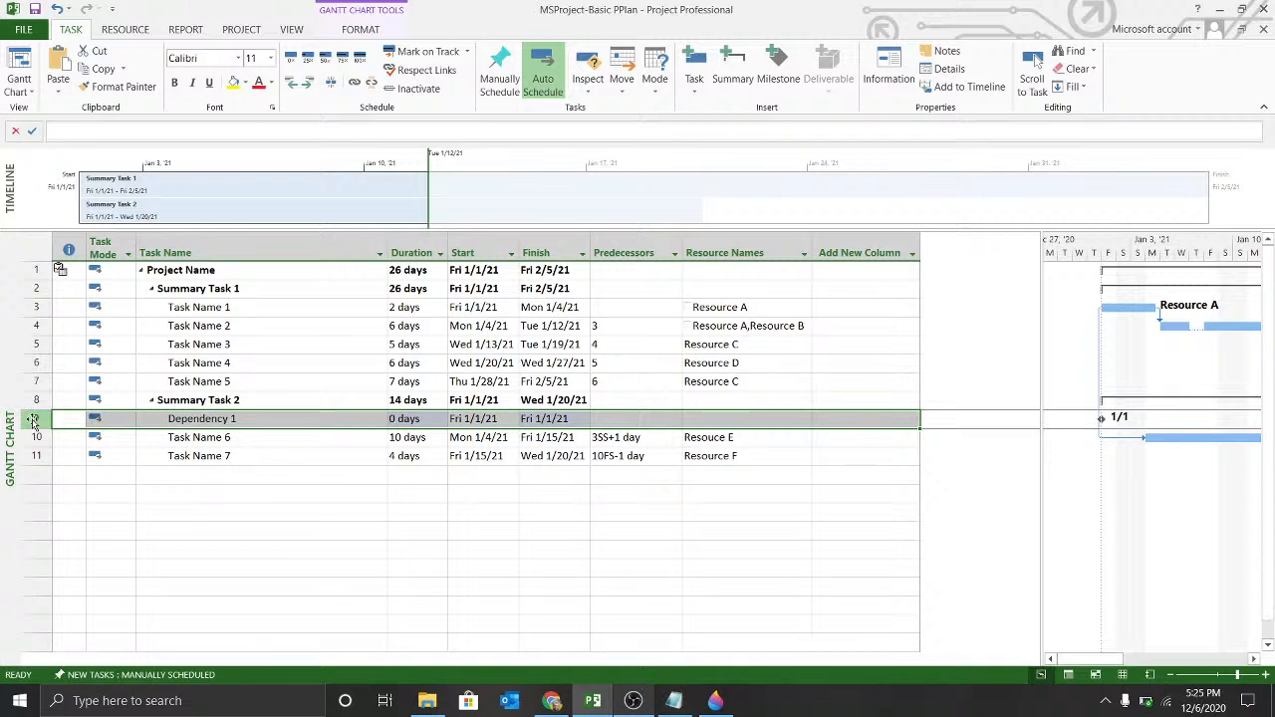
{"action": "left_click", "coordinate": [191, 83]}
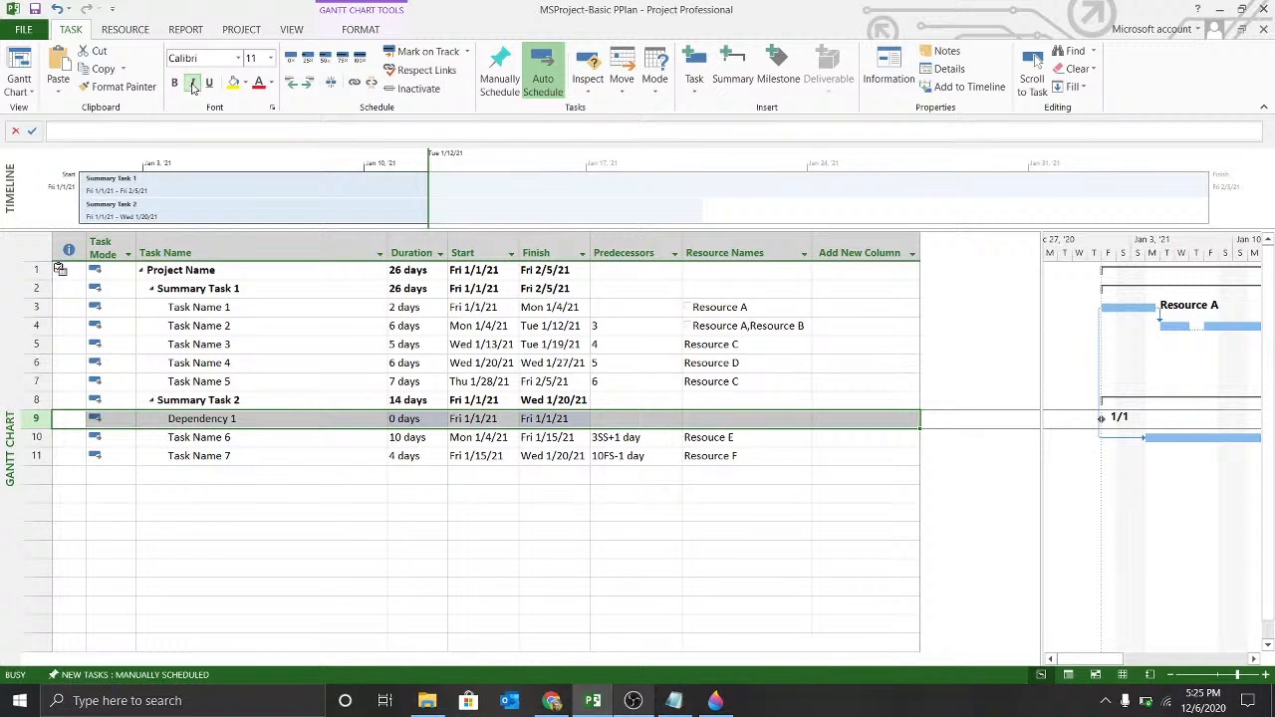
Step: Try a dark orange background fill on the Dependency 1 row, and undo it
{"action": "left_click", "coordinate": [245, 84]}
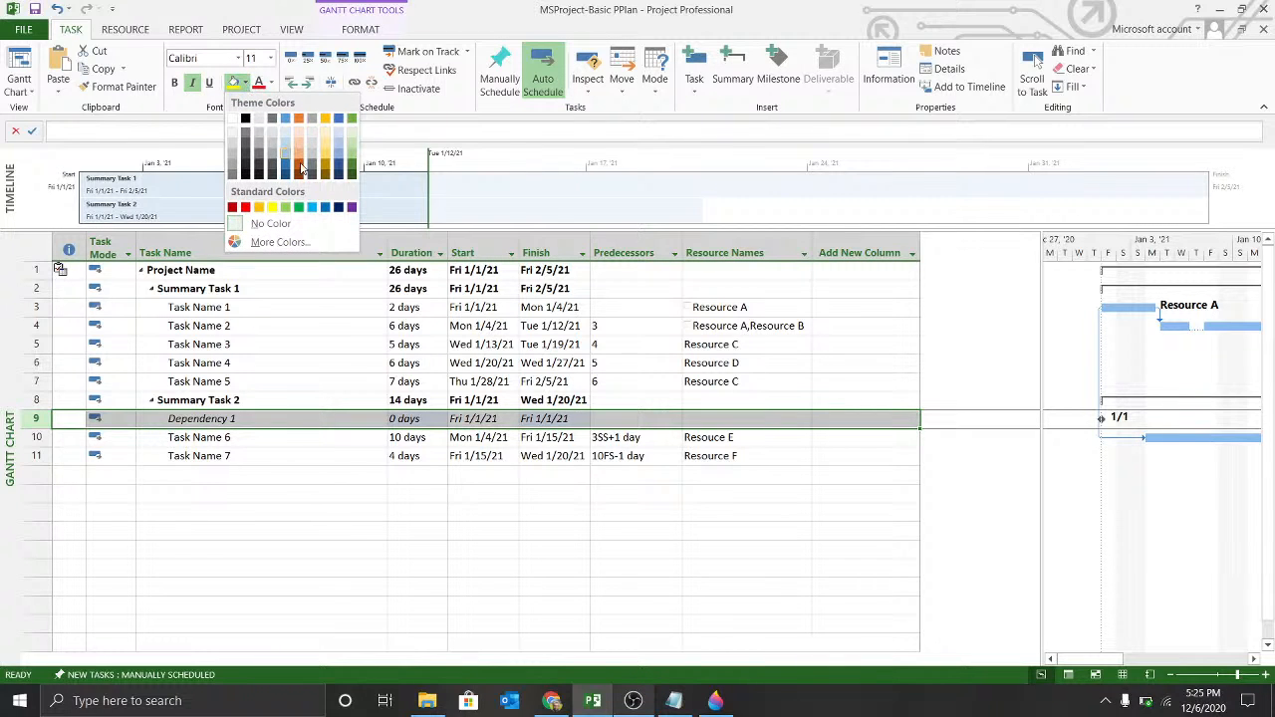
{"action": "left_click", "coordinate": [299, 168]}
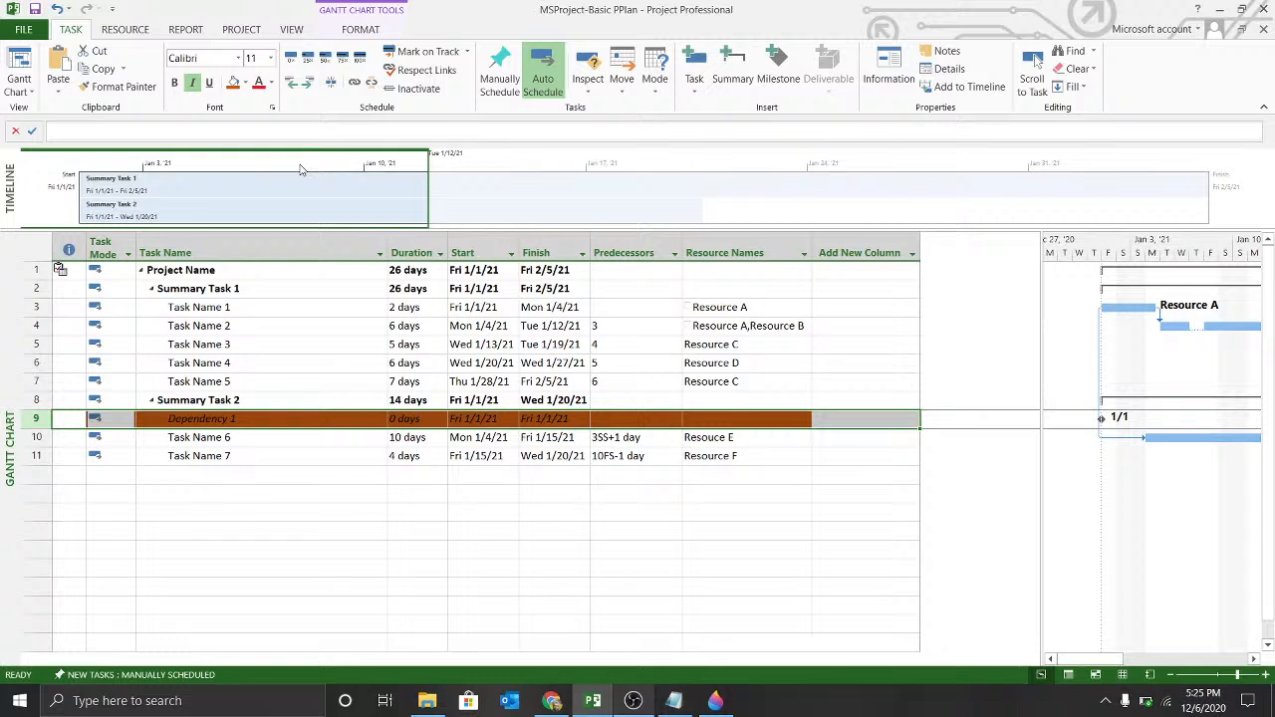
{"action": "key", "text": "ctrl+z"}
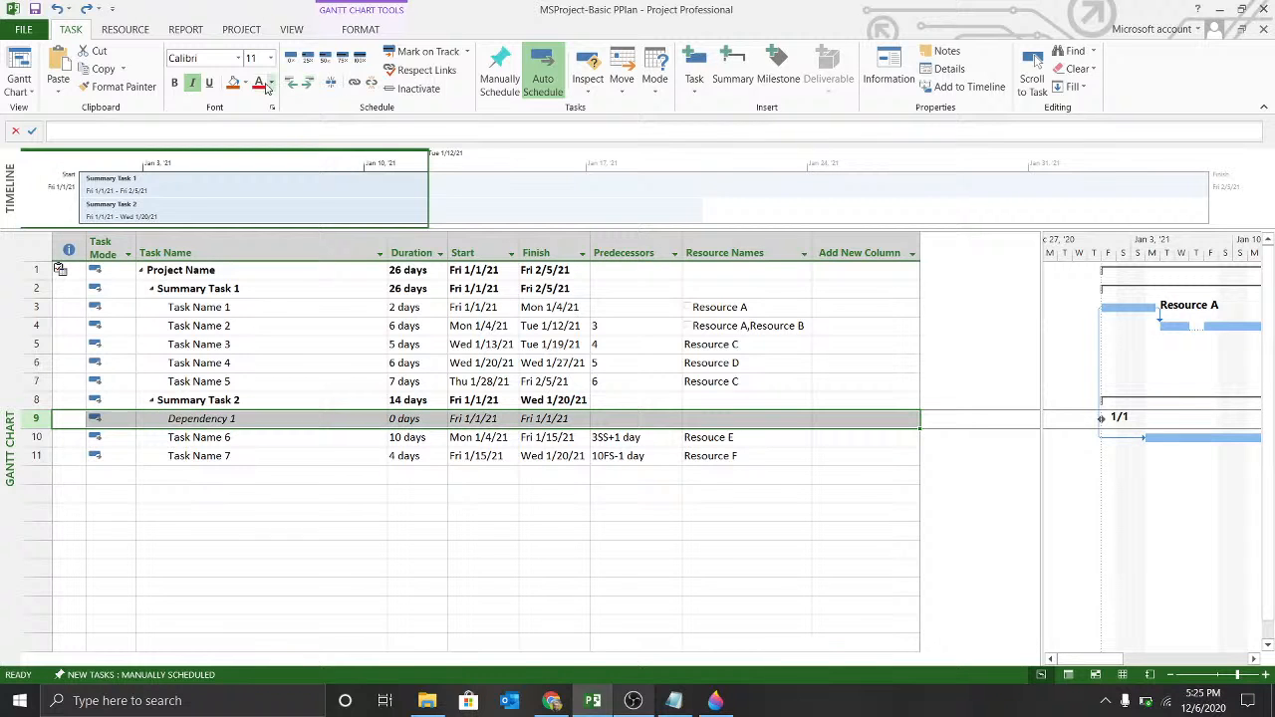
Step: Change the font color of the Dependency 1 row to dark orange
{"action": "left_click", "coordinate": [269, 84]}
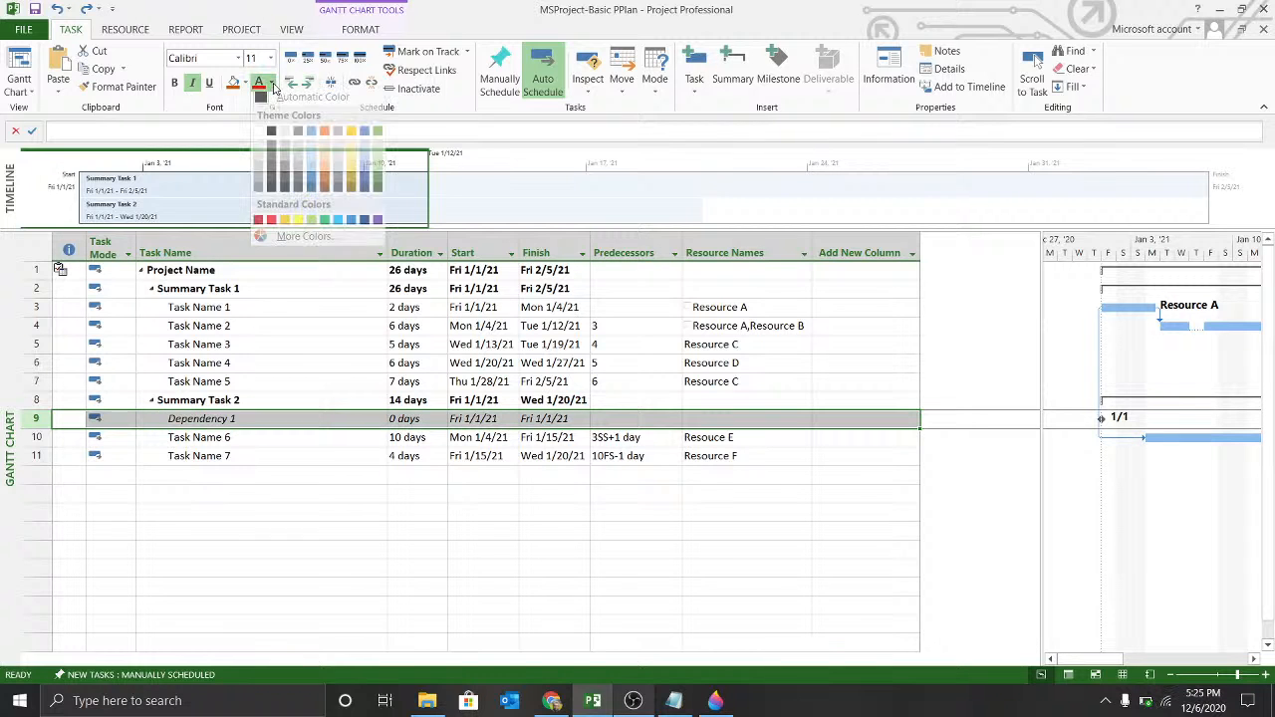
{"action": "left_click", "coordinate": [323, 193]}
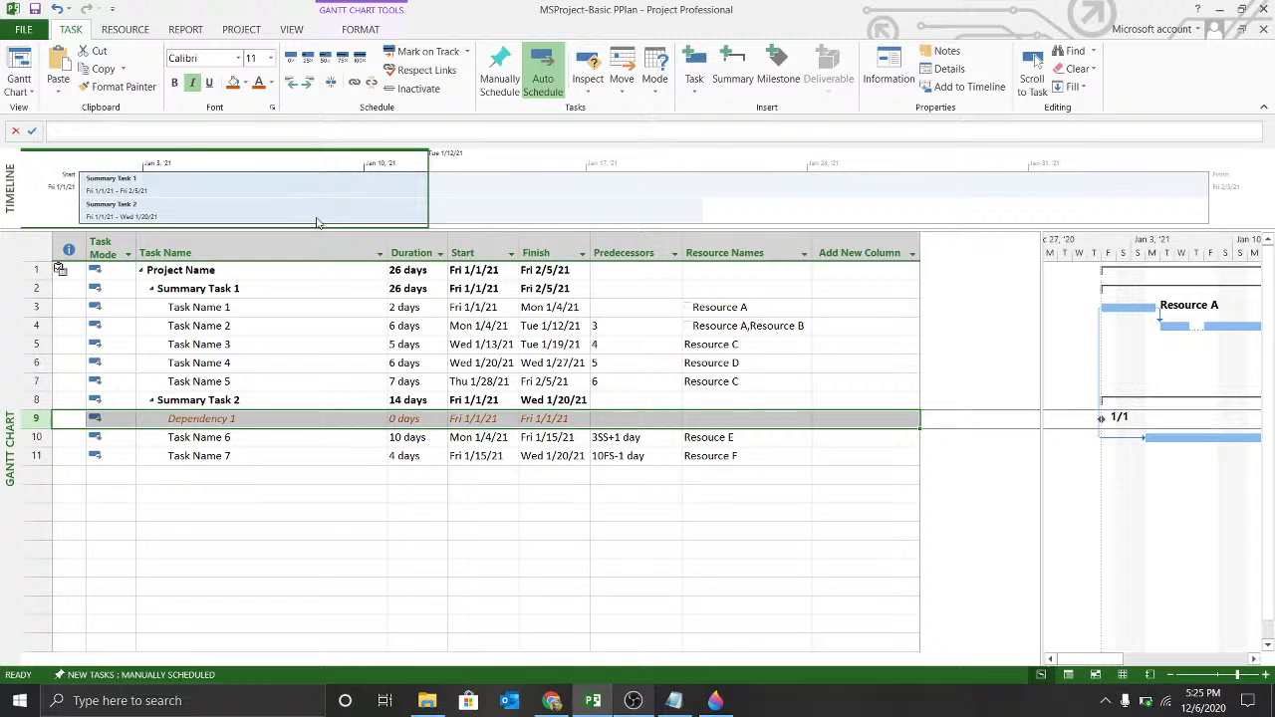
{"action": "left_click", "coordinate": [303, 491]}
Step: Assign the resource "Client" to Dependency 1
{"action": "left_click", "coordinate": [612, 421]}
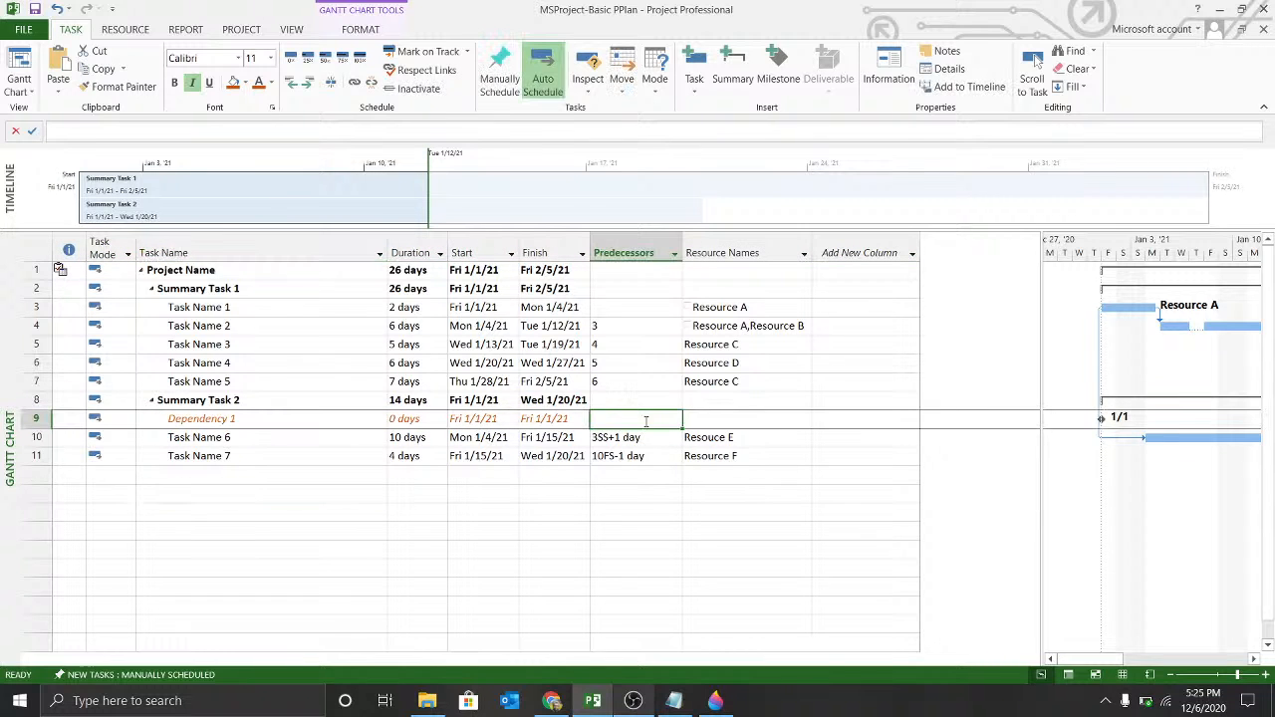
{"action": "left_click", "coordinate": [752, 412]}
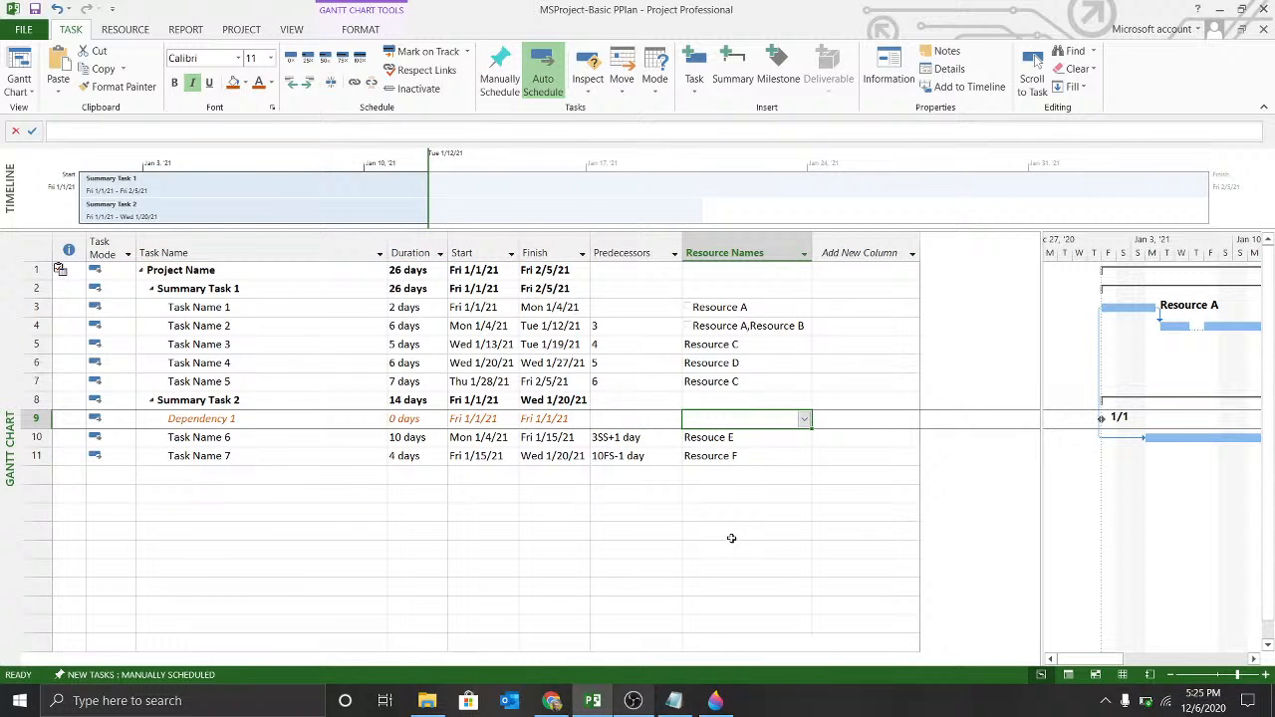
{"action": "type", "text": "Client"}
{"action": "key", "text": "Return"}
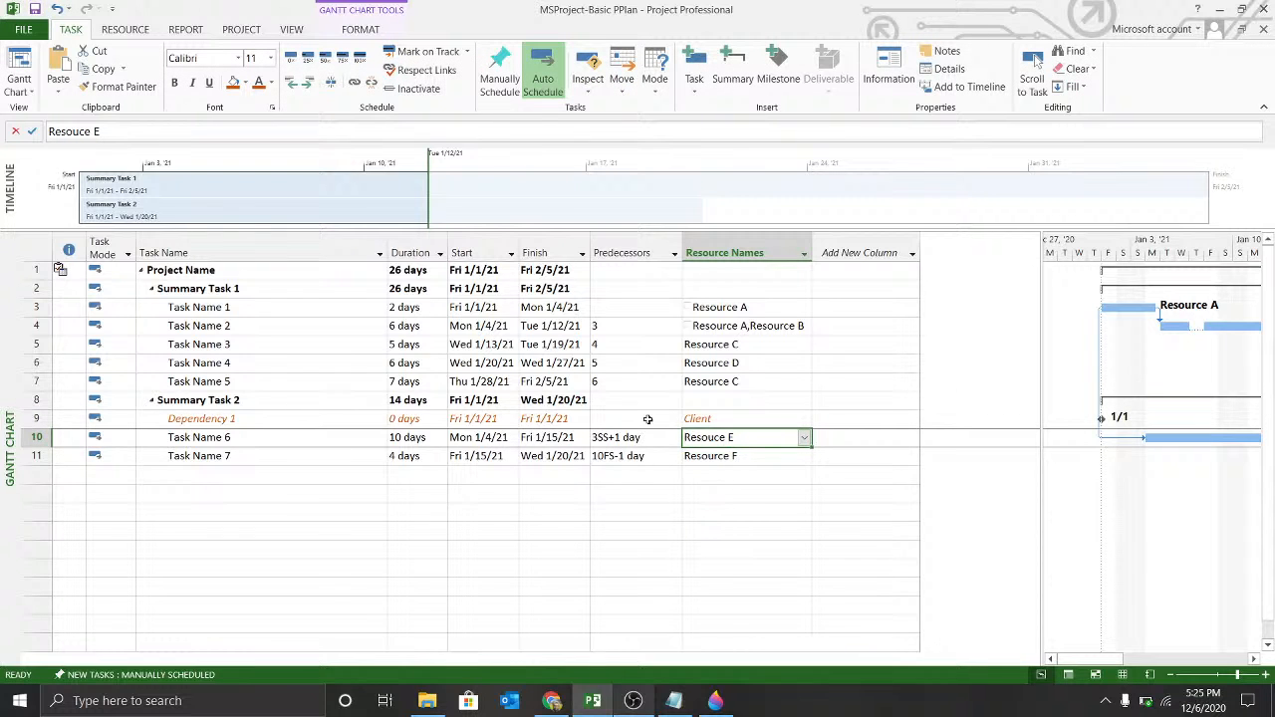
Step: Set 3 as the predecessor of Dependency 1, and extend Task Name 6's predecessors to "3SS+1 day,9"
{"action": "left_click", "coordinate": [648, 420]}
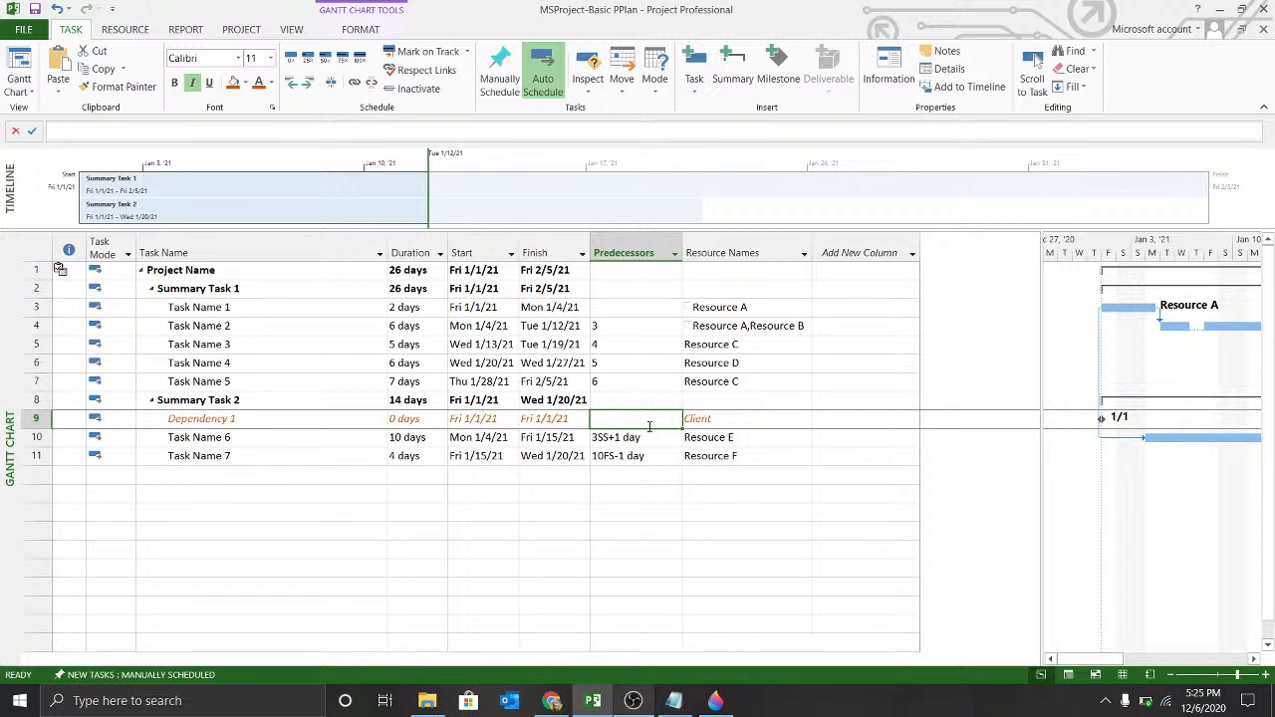
{"action": "type", "text": "3"}
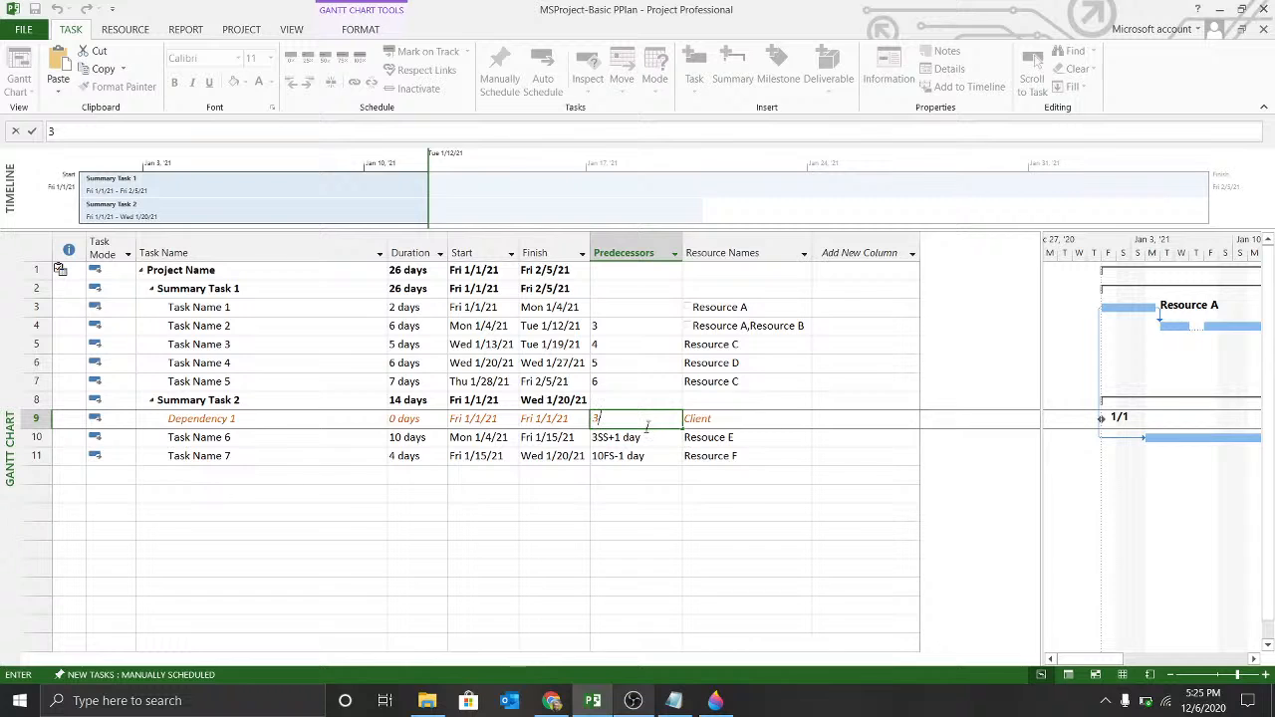
{"action": "left_click", "coordinate": [644, 437]}
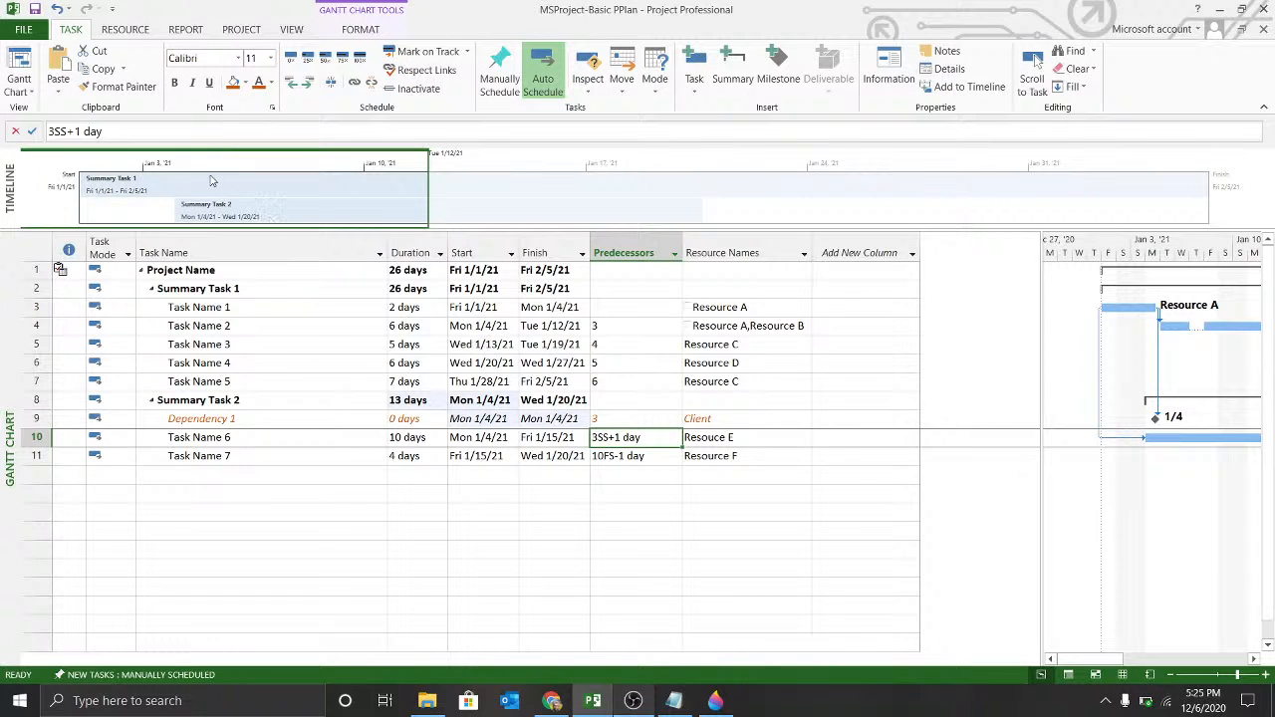
{"action": "left_click", "coordinate": [209, 131]}
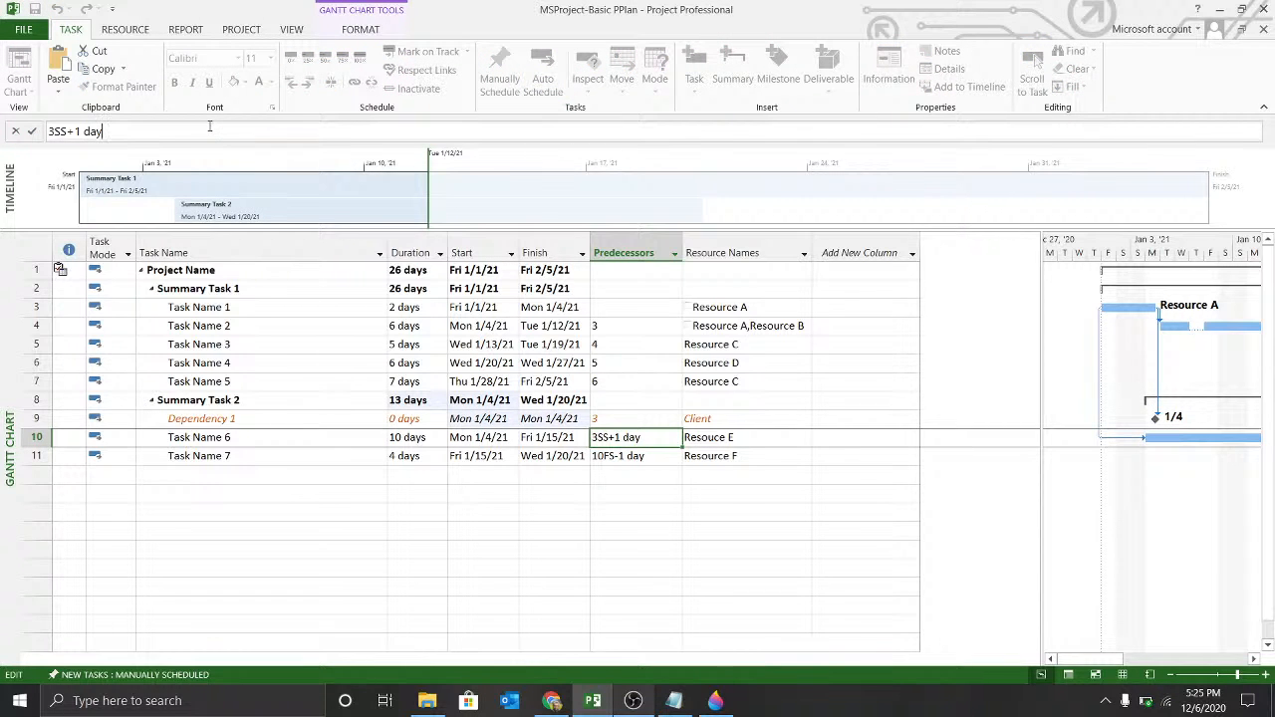
{"action": "type", "text": ",9"}
{"action": "key", "text": "Return"}
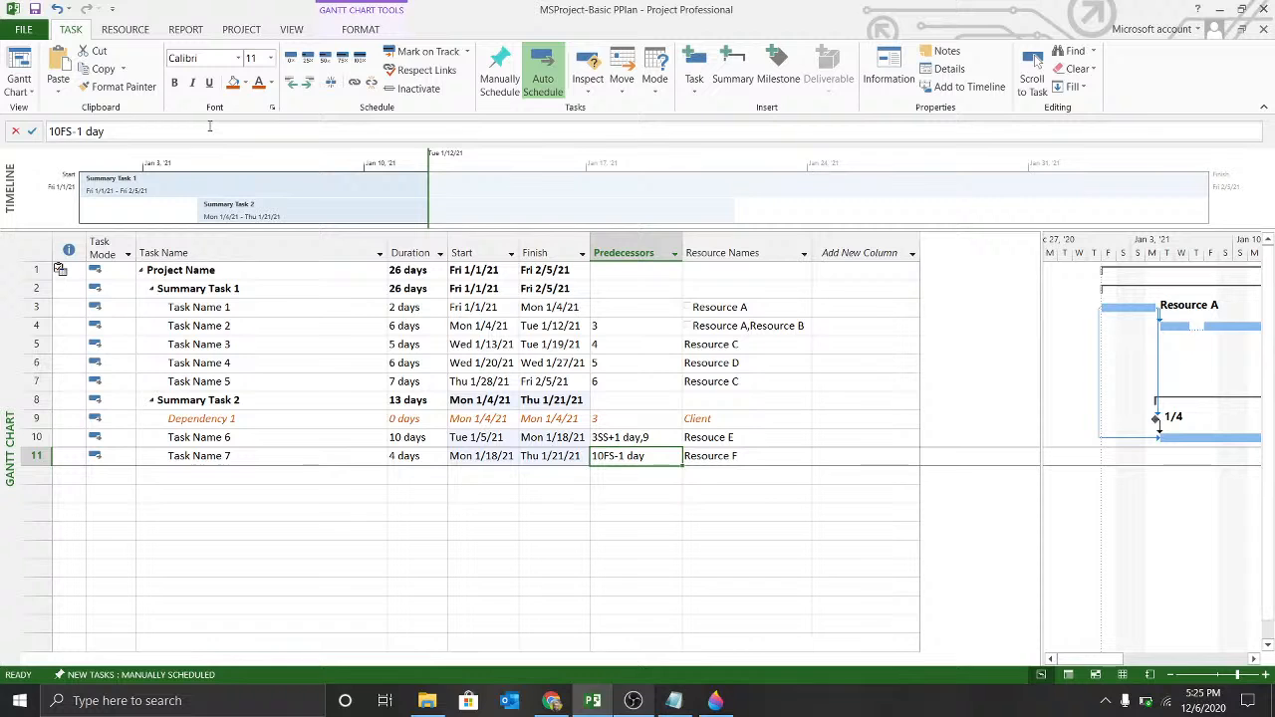
{"action": "key", "text": "Up"}
{"action": "key", "text": "Up"}
{"action": "key", "text": "Left"}
{"action": "key", "text": "Left"}
{"action": "key", "text": "Left"}
{"action": "key", "text": "Left"}
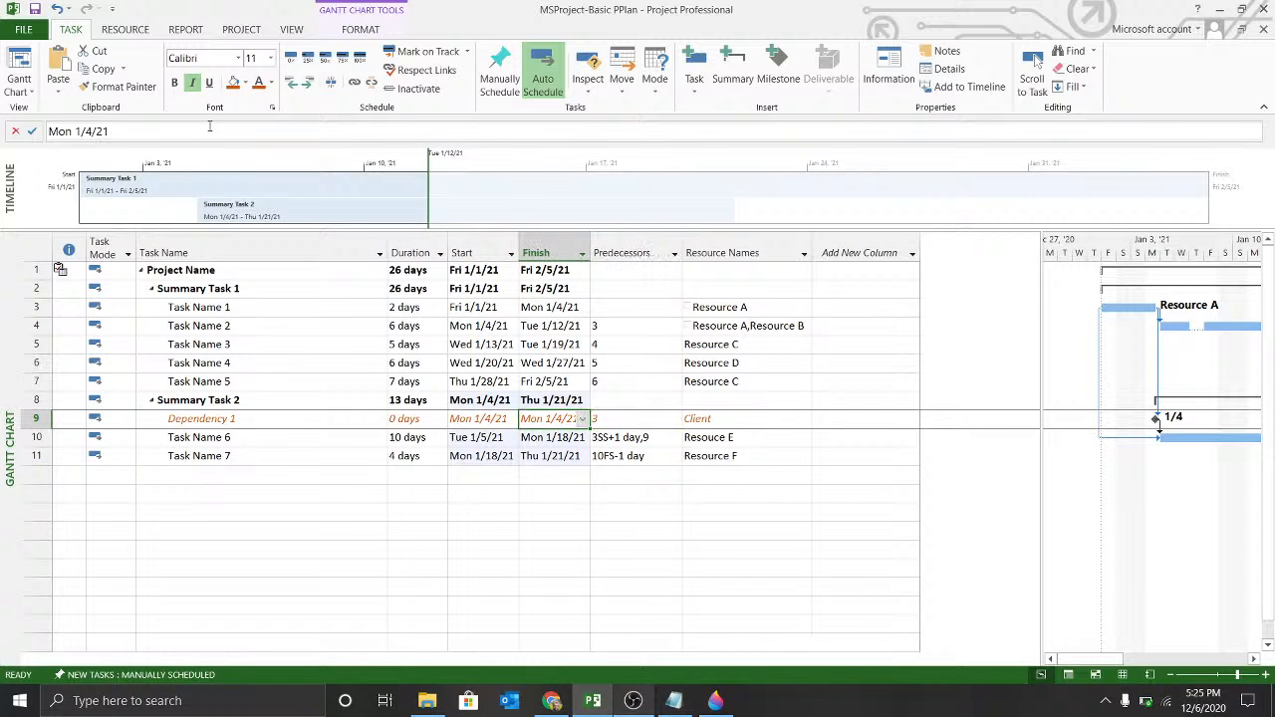
{"action": "key", "text": "Right"}
{"action": "key", "text": "Right"}
{"action": "key", "text": "Right"}
{"action": "key", "text": "Left"}
{"action": "key", "text": "Left"}
{"action": "key", "text": "Left"}
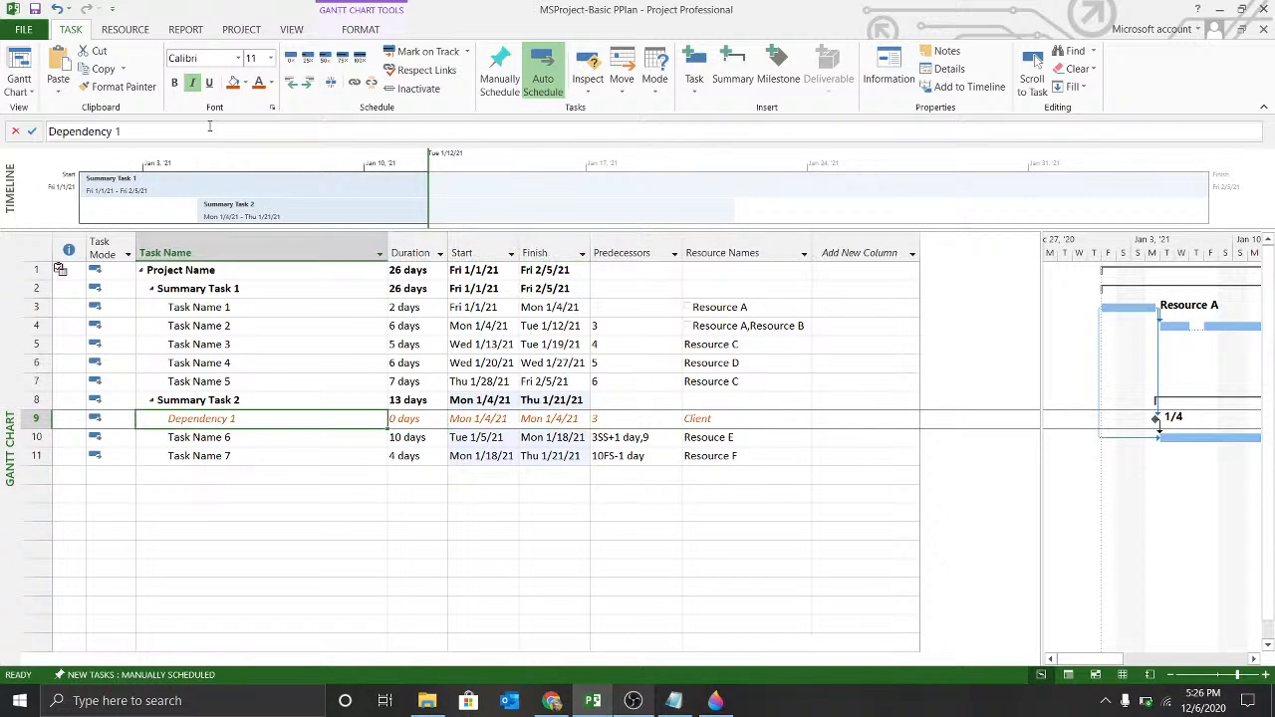
{"action": "key", "text": "Right"}
{"action": "key", "text": "Down"}
{"action": "key", "text": "Up"}
{"action": "key", "text": "Up"}
{"action": "key", "text": "alt+F4"}
{"action": "key", "text": "Right"}
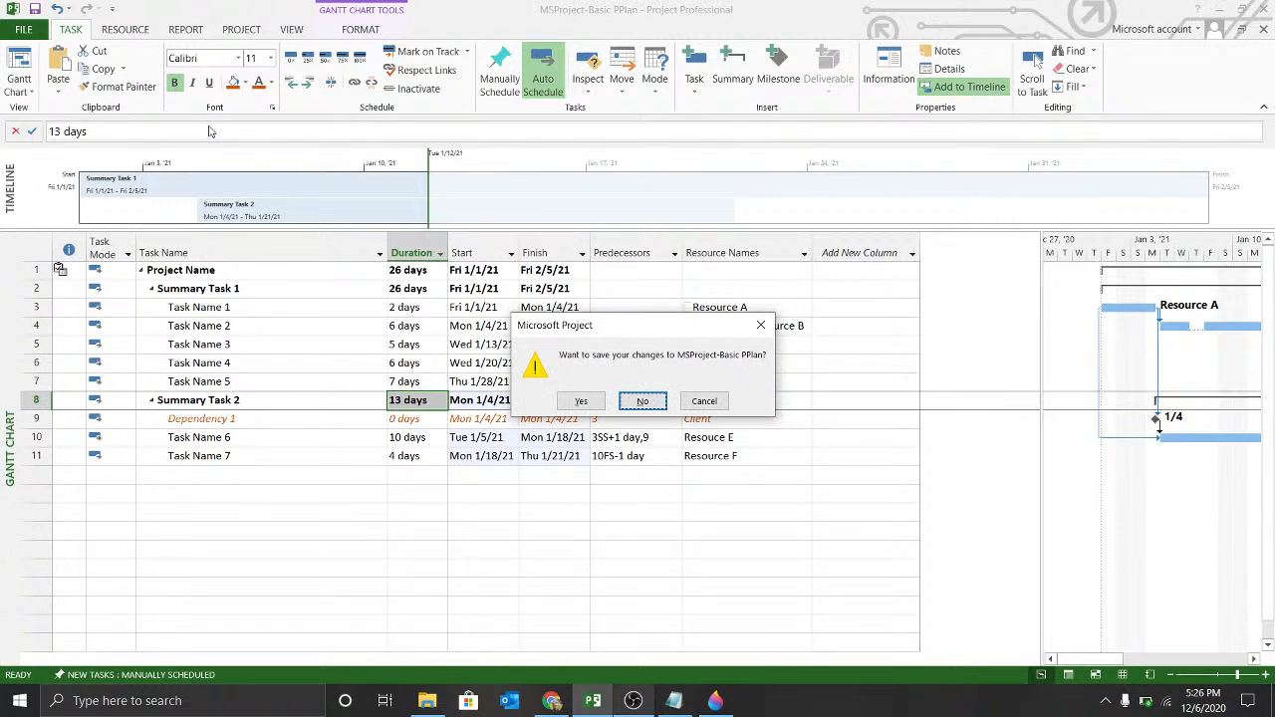
{"action": "key", "text": "Escape"}
{"action": "key", "text": "Down"}
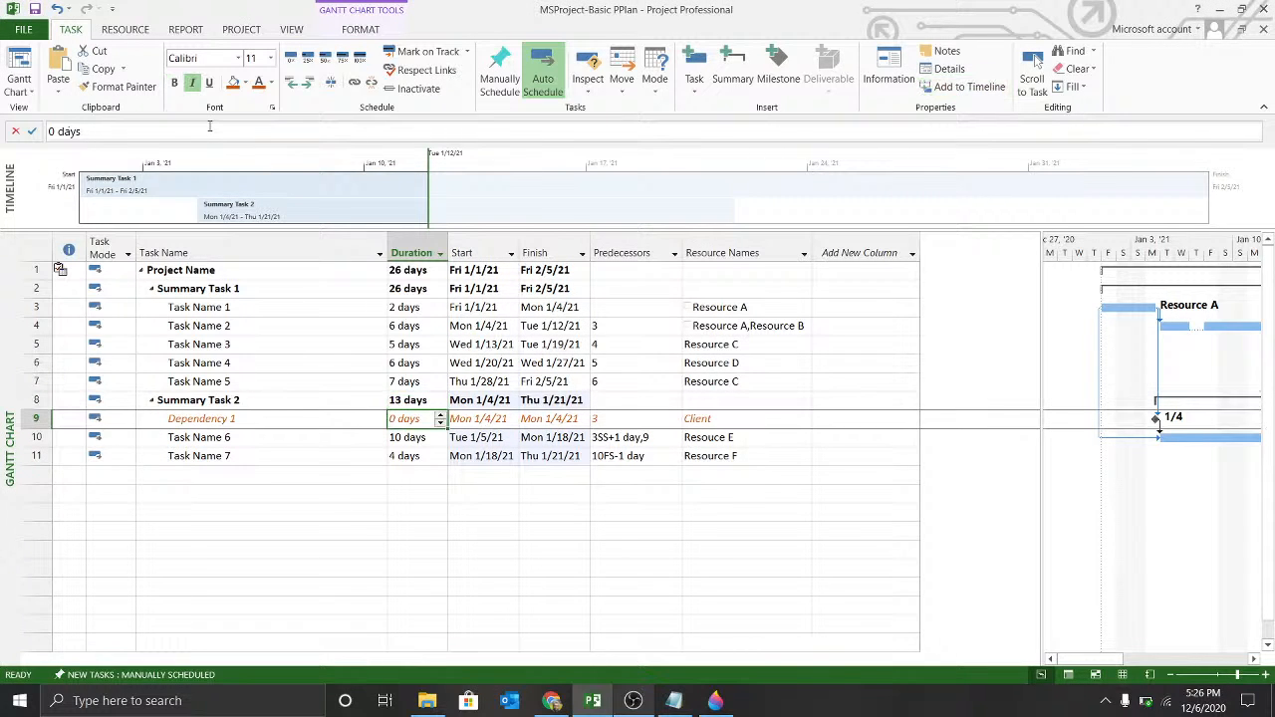
{"action": "key", "text": "Down"}
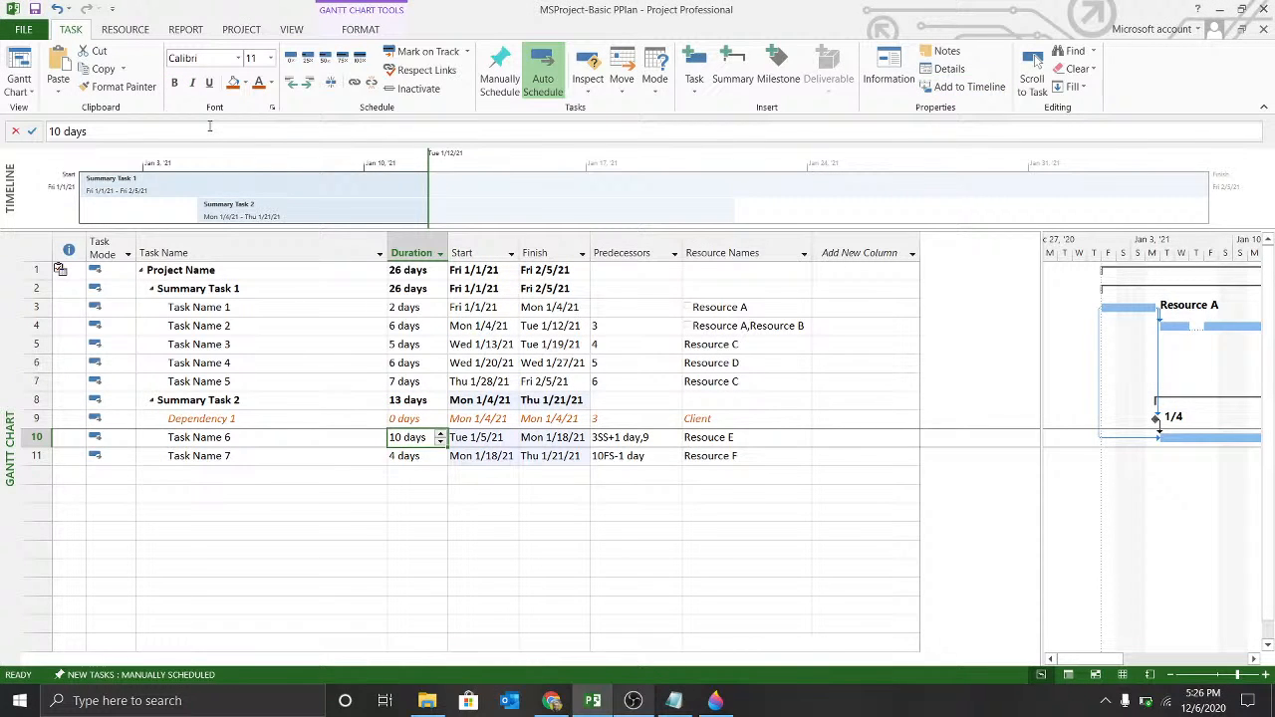
{"action": "key", "text": "Up"}
{"action": "key", "text": "Down"}
{"action": "key", "text": "Up"}
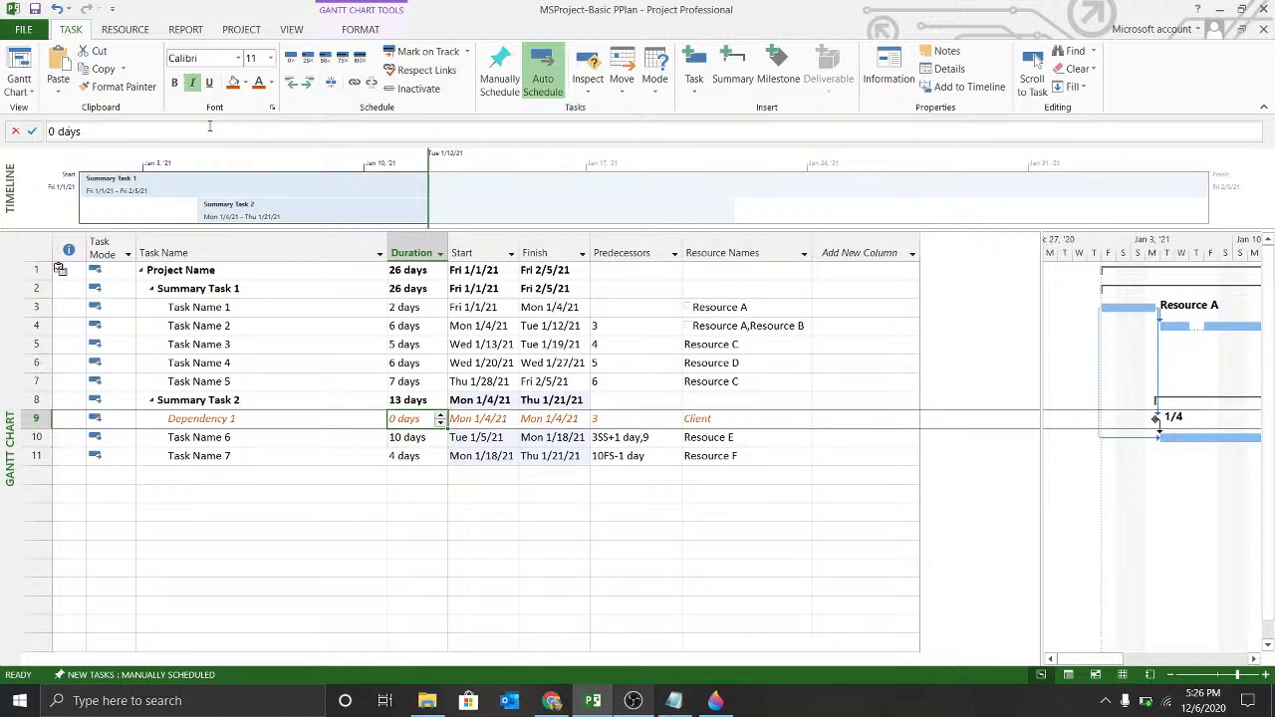
{"action": "key", "text": "Down"}
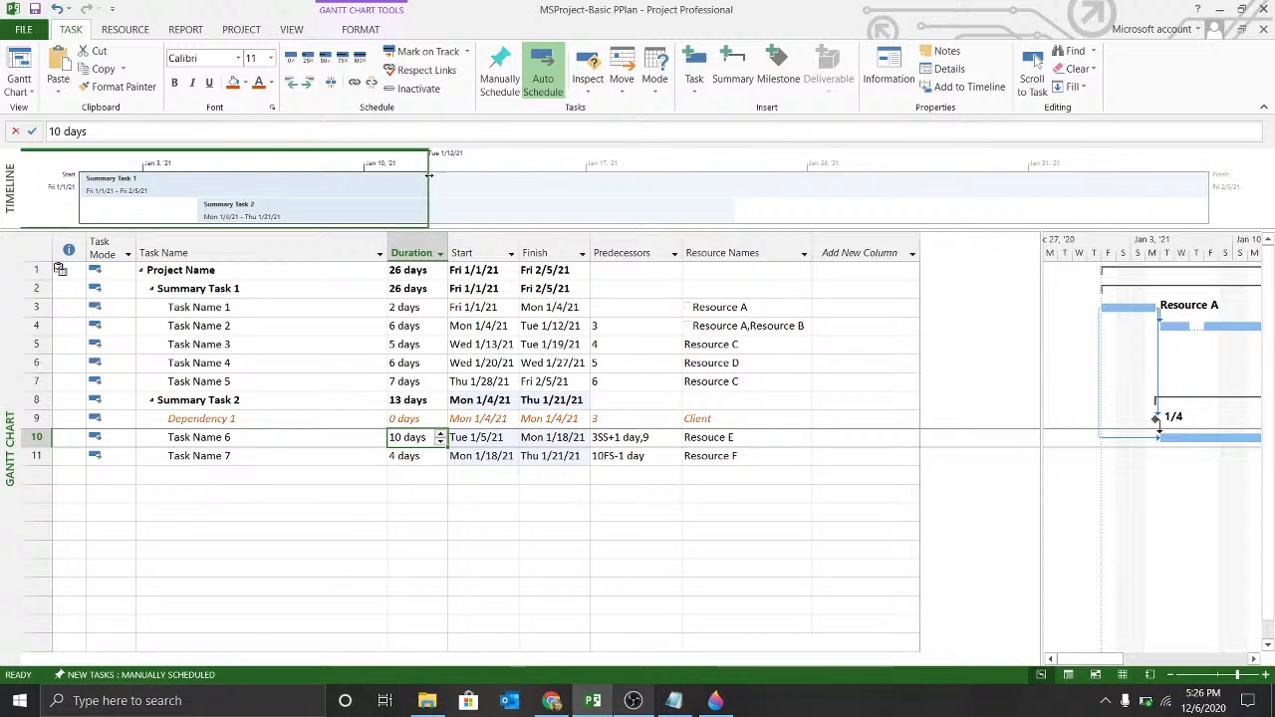
Step: Review the start, finish and predecessor values of Dependency 1 and Task Name 6
{"action": "left_click", "coordinate": [644, 514]}
{"action": "left_click", "coordinate": [514, 423]}
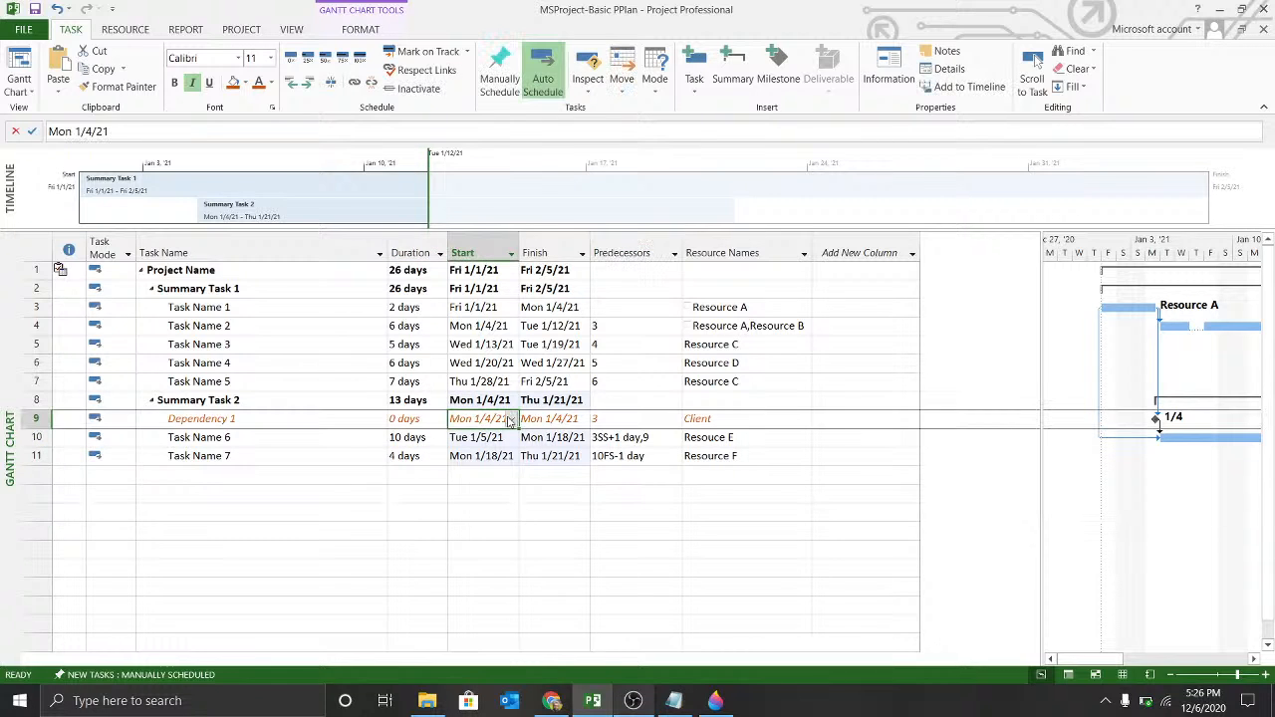
{"action": "left_click", "coordinate": [575, 420]}
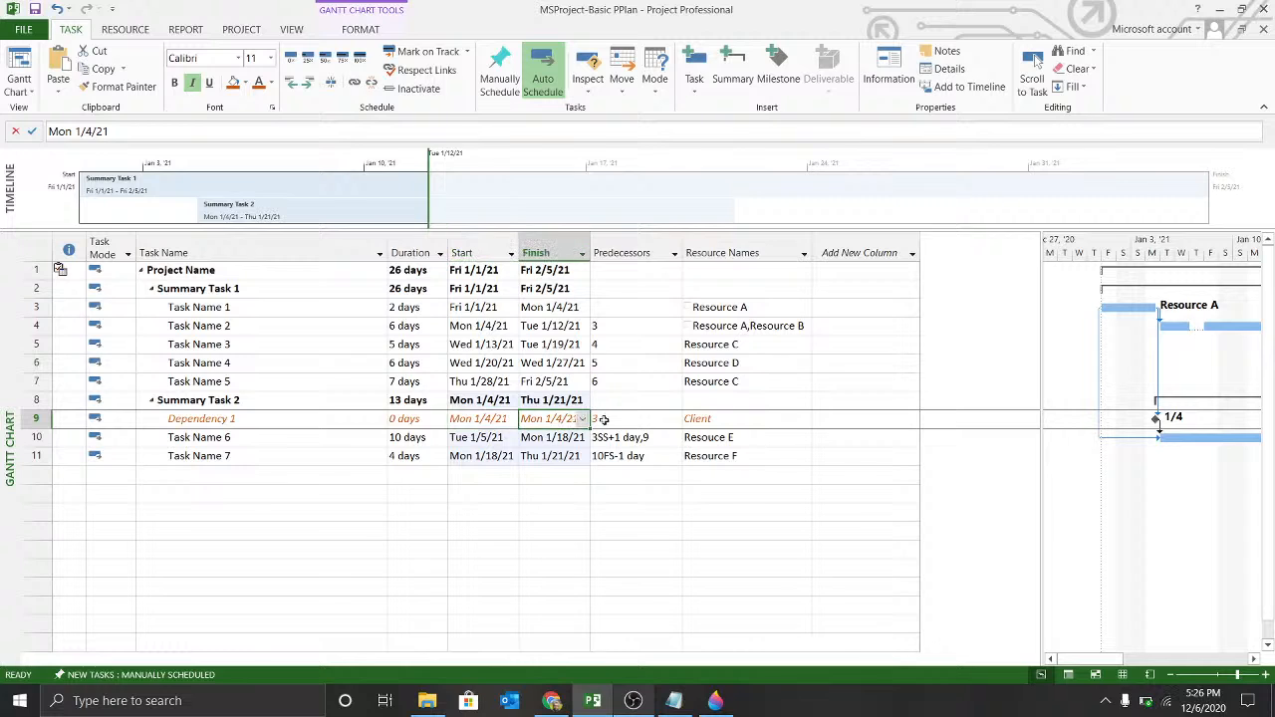
{"action": "left_click", "coordinate": [610, 420]}
{"action": "left_click", "coordinate": [613, 439]}
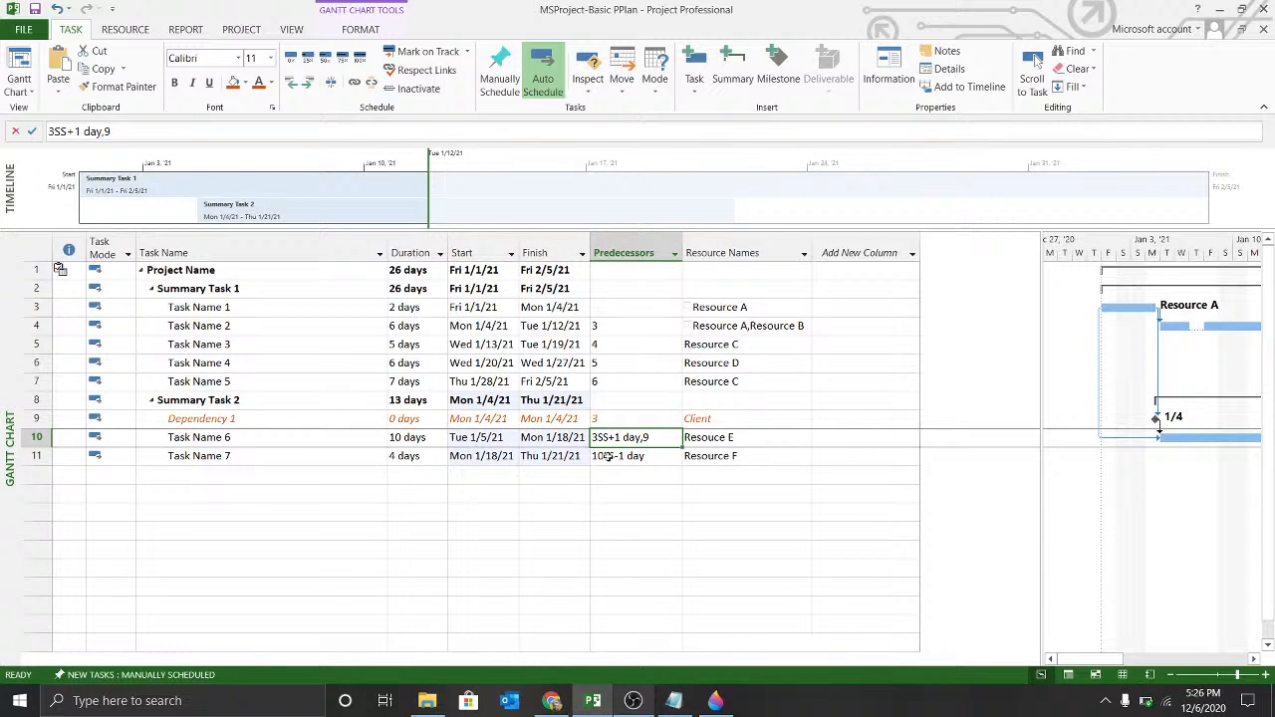
{"action": "left_click", "coordinate": [339, 416]}
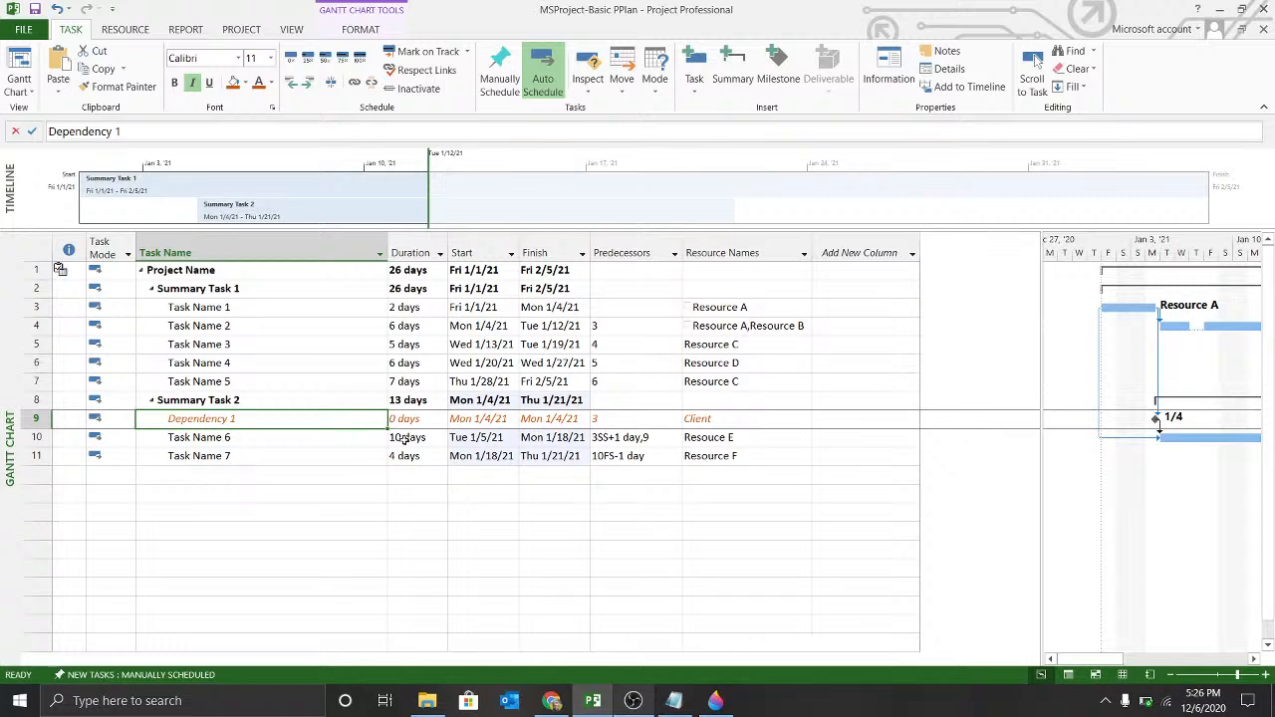
{"action": "left_click", "coordinate": [572, 438]}
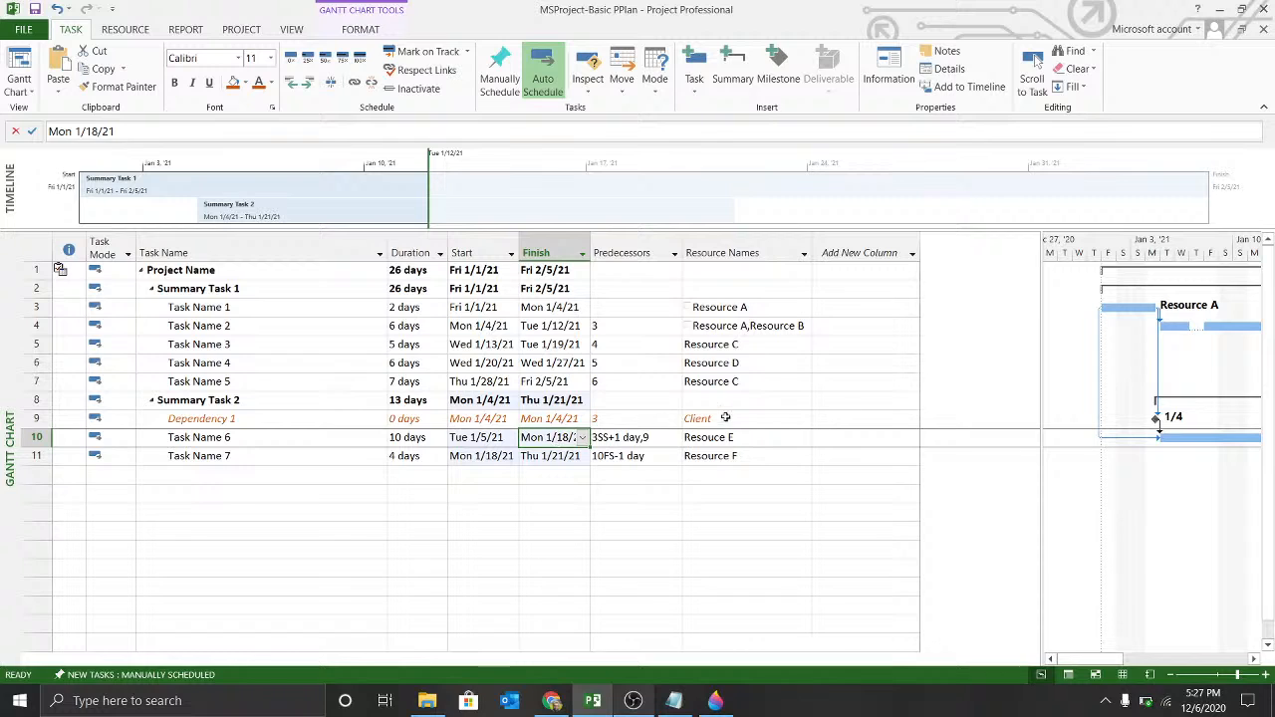
Step: Widen the Gantt chart area up to the Resource Names column and bring the January task bars into view
{"action": "left_click_drag", "start_coordinate": [1041, 385], "coordinate": [818, 384]}
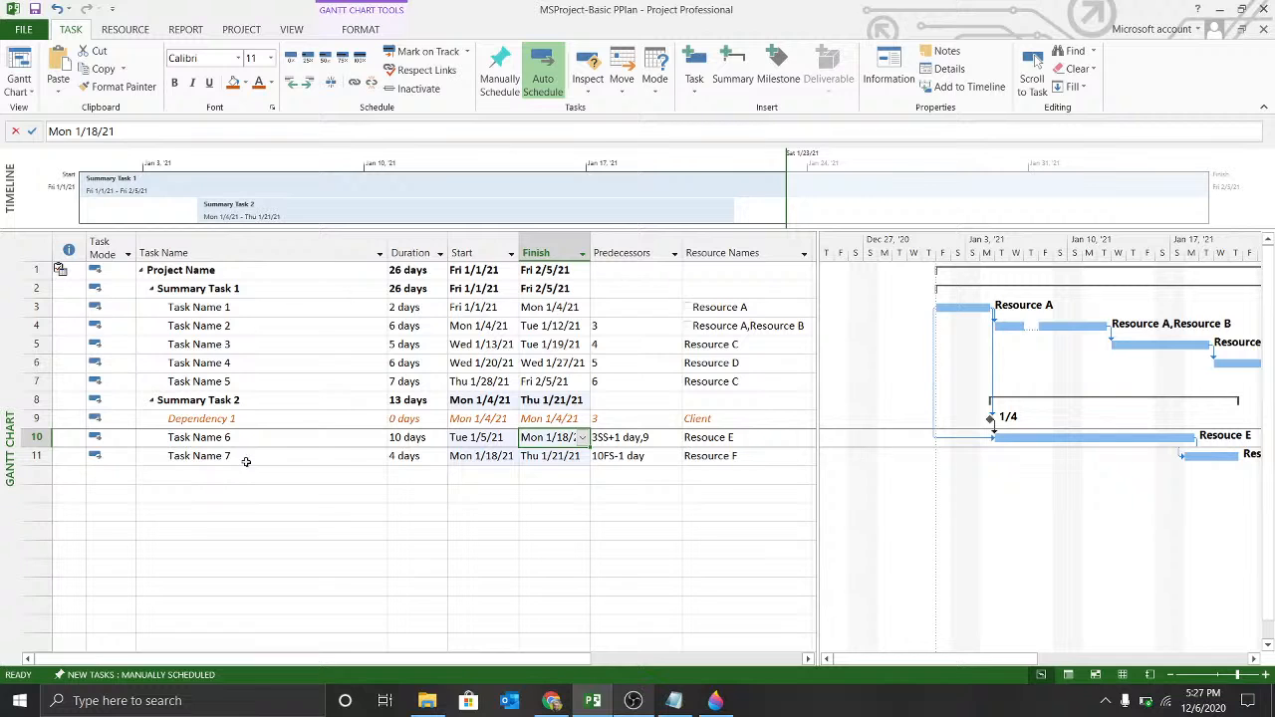
{"action": "left_click_drag", "start_coordinate": [971, 665], "coordinate": [991, 666]}
{"action": "left_click_drag", "start_coordinate": [991, 666], "coordinate": [1034, 668]}
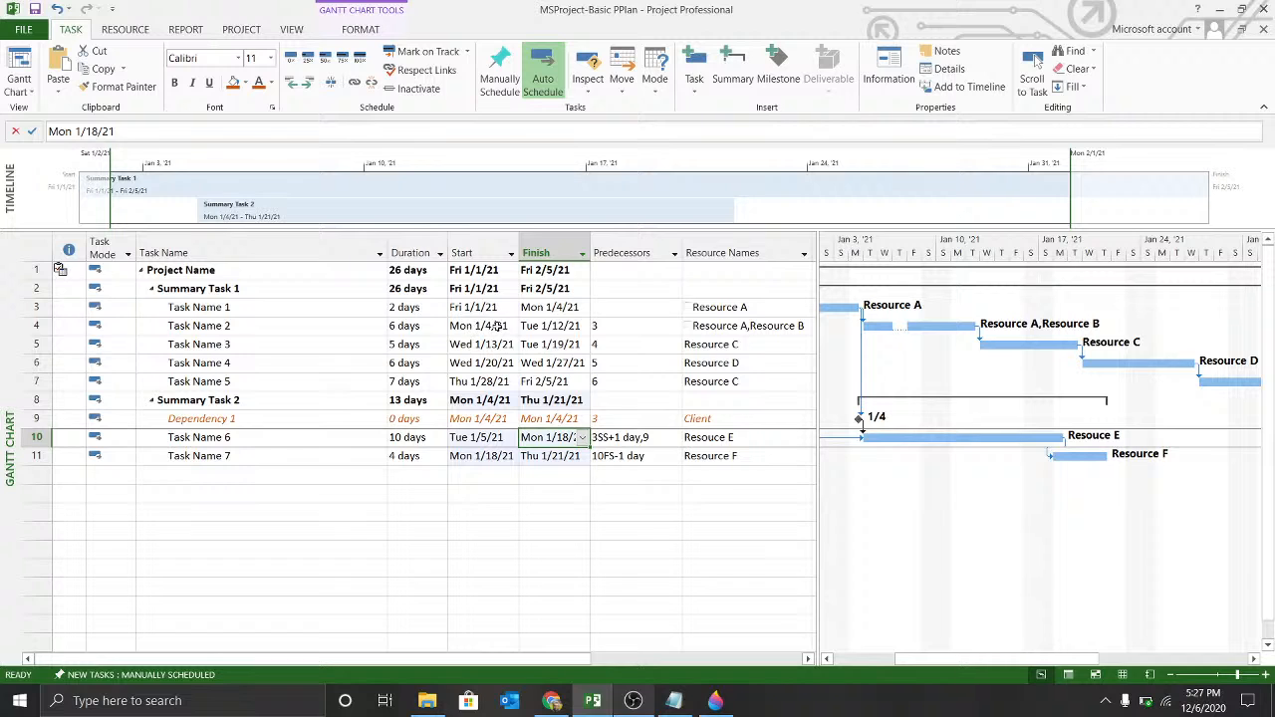
{"action": "mouse_move", "coordinate": [727, 323]}
Step: Remove the milestone marking from Dependency 1 in its advanced task information
{"action": "left_click", "coordinate": [401, 419]}
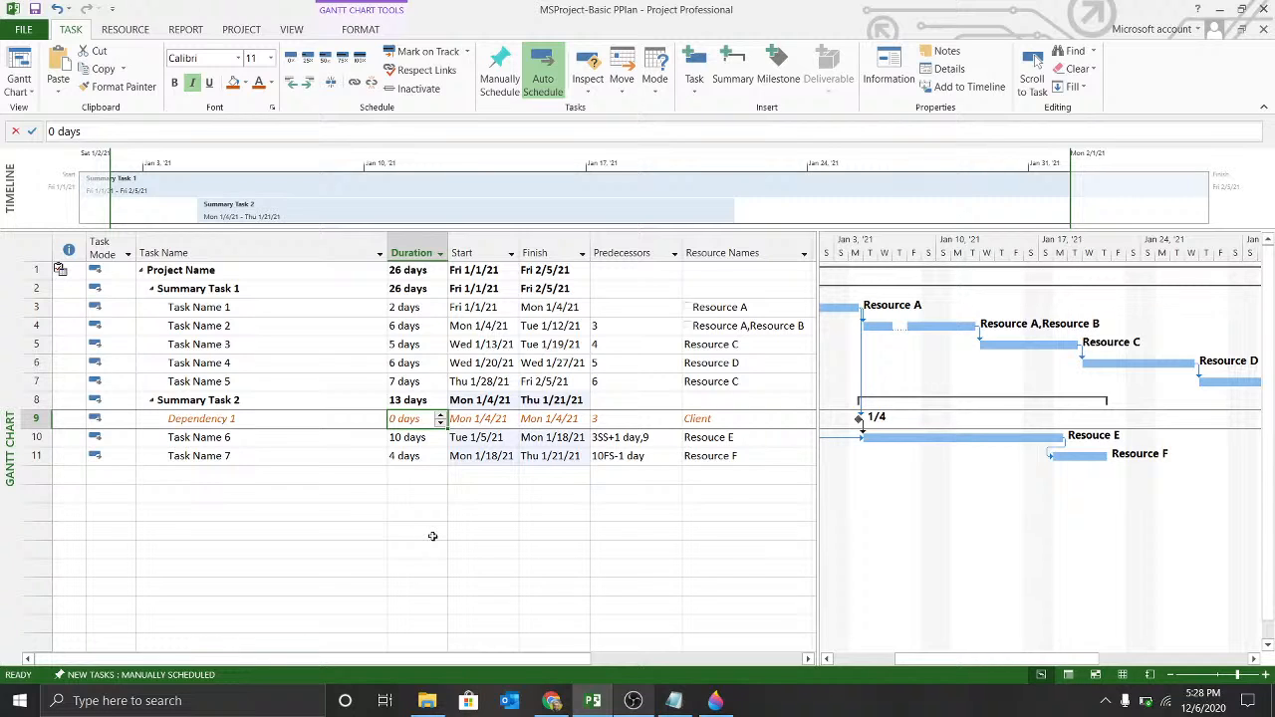
{"action": "left_click", "coordinate": [300, 422]}
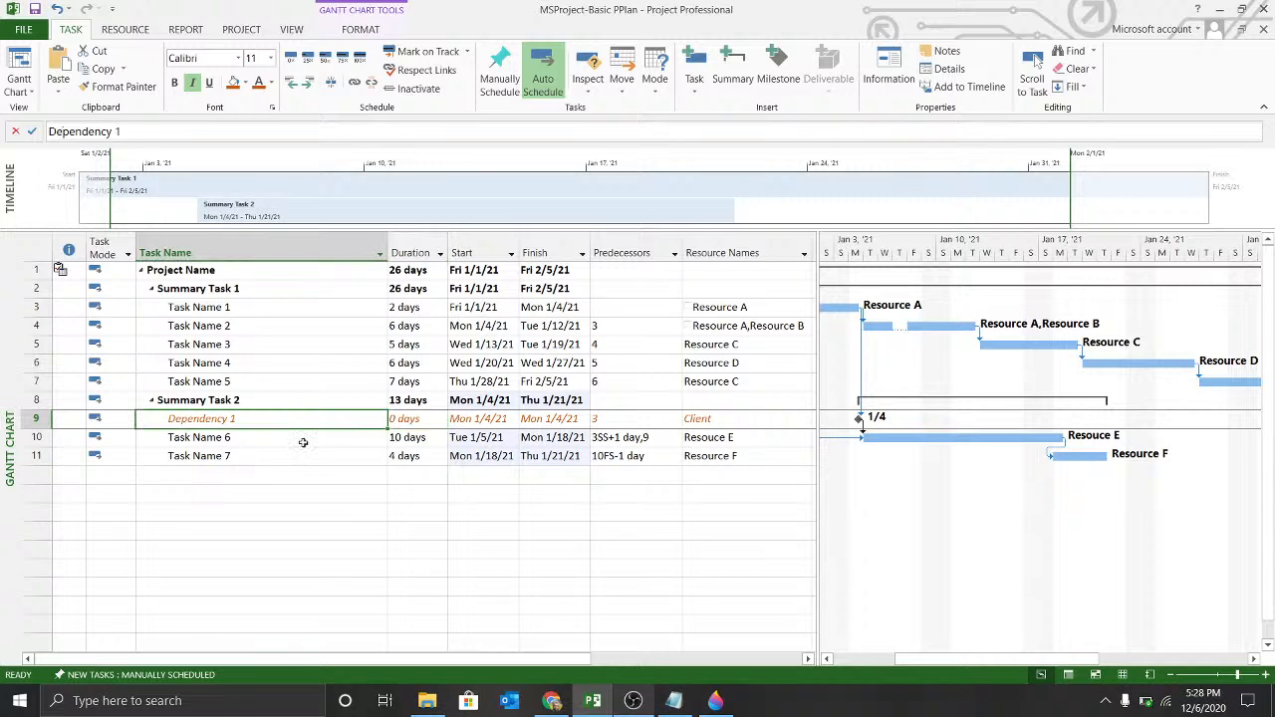
{"action": "double_click", "coordinate": [264, 418]}
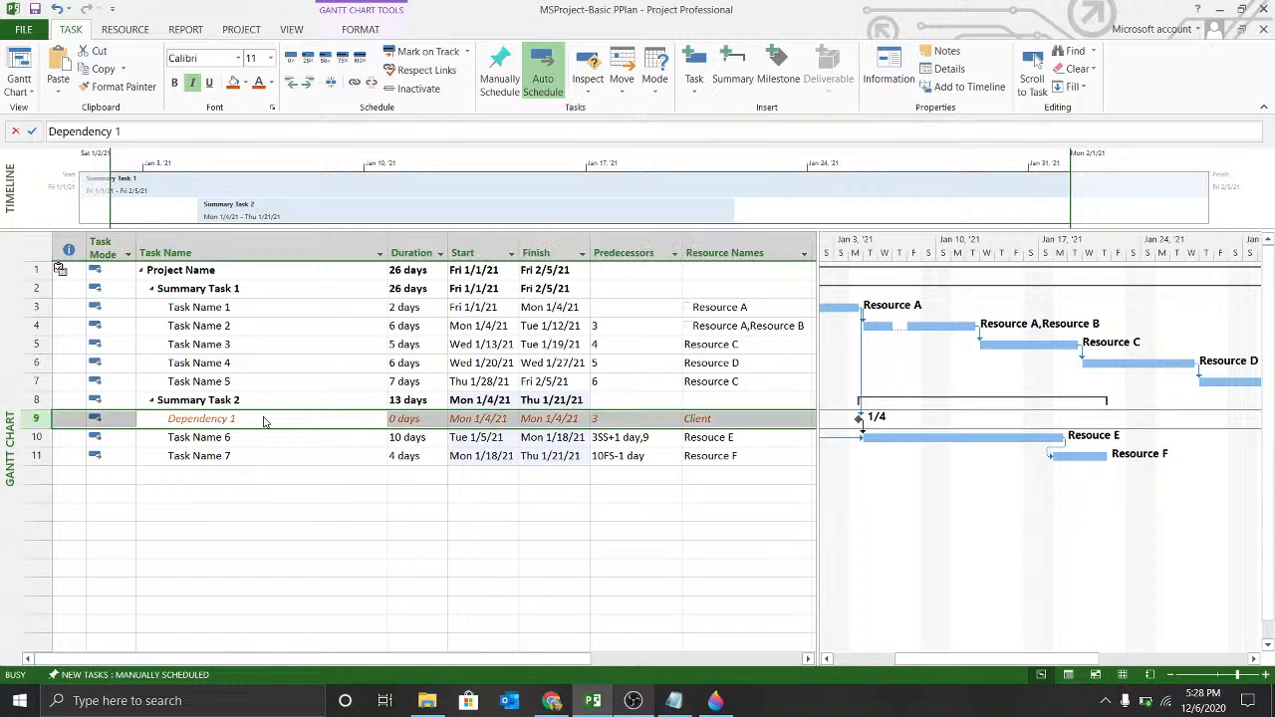
{"action": "left_click", "coordinate": [561, 213]}
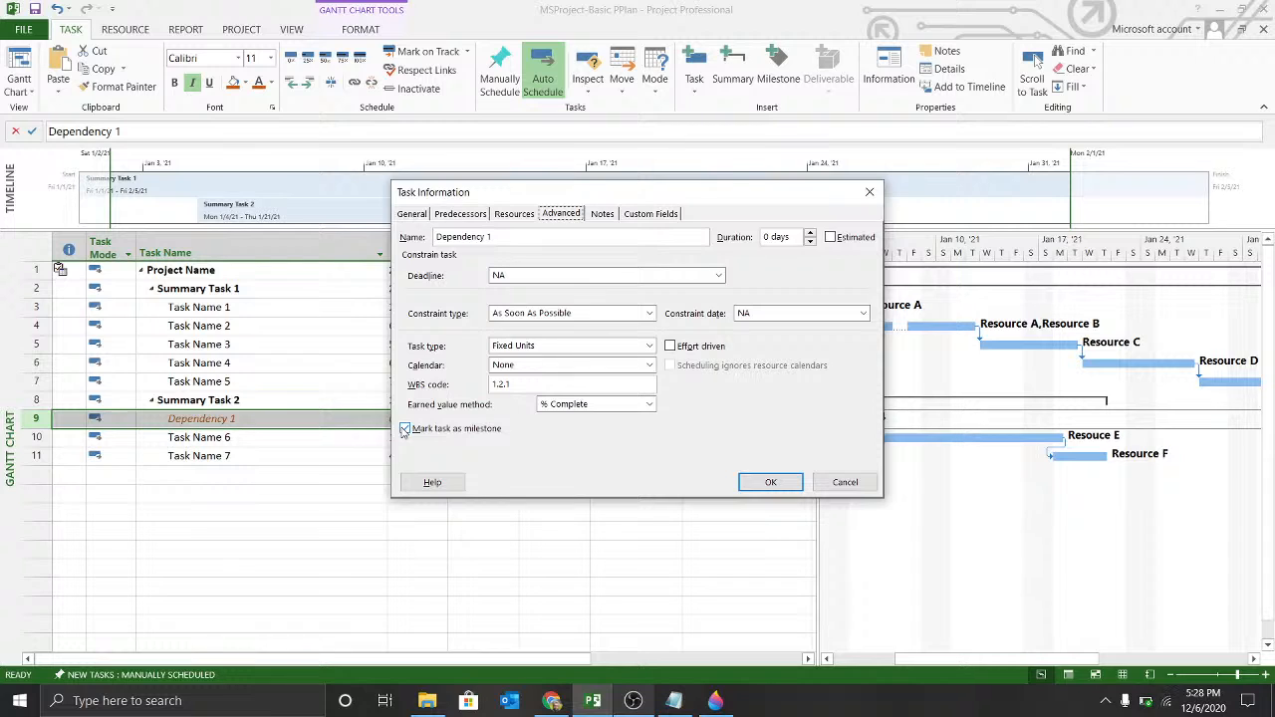
{"action": "left_click", "coordinate": [405, 431]}
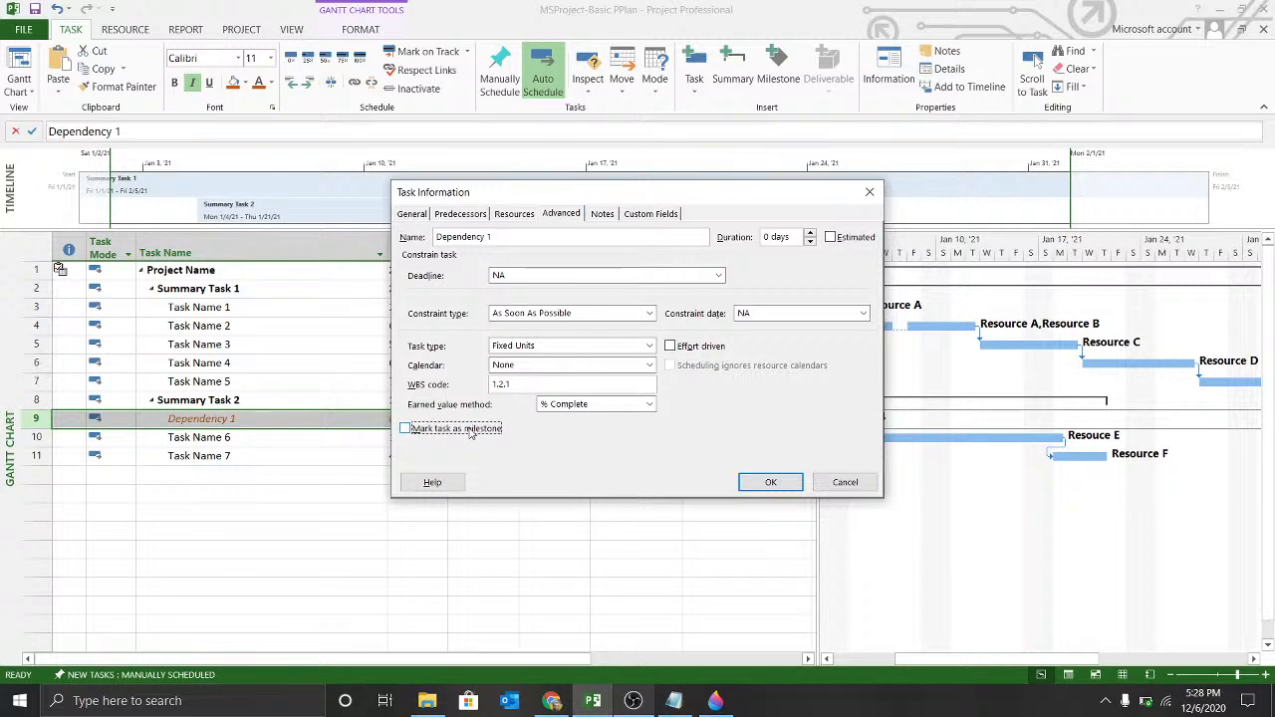
{"action": "left_click", "coordinate": [772, 483]}
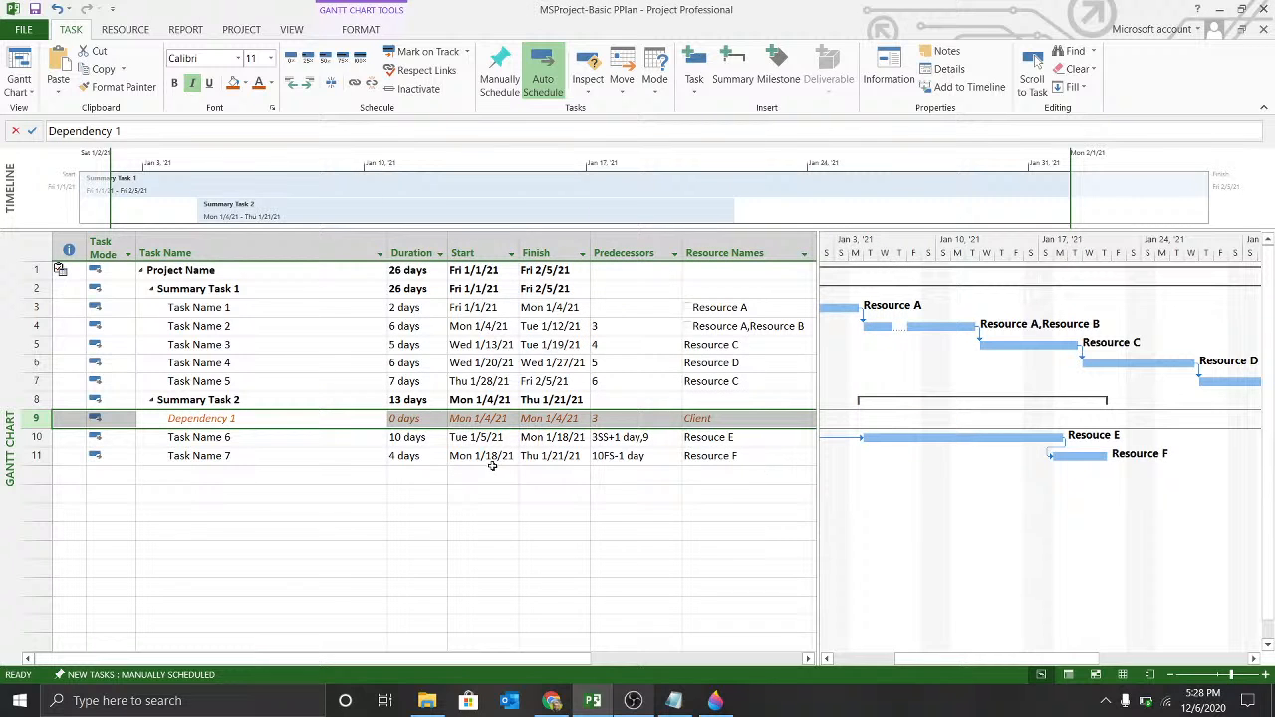
Step: Add a task named "Milestone 1" below Task Name 7 and outdent it one level
{"action": "left_click", "coordinate": [423, 472]}
{"action": "left_click", "coordinate": [250, 479]}
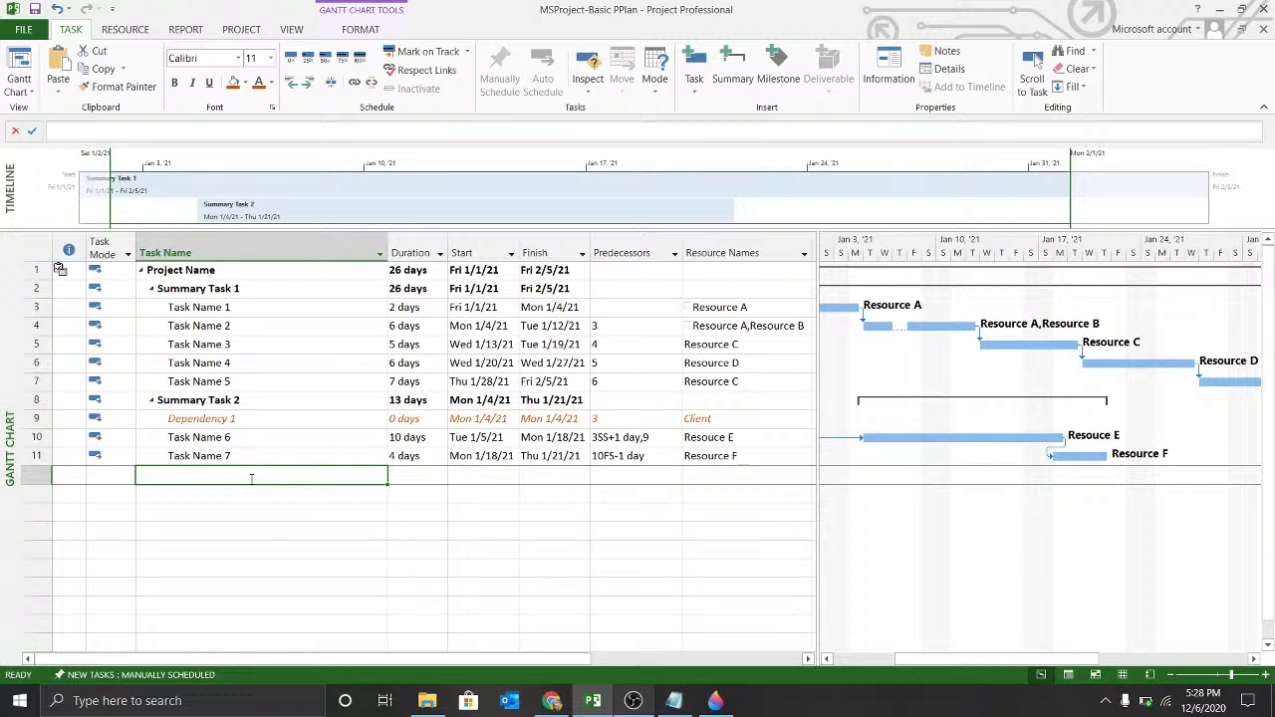
{"action": "type", "text": "Mile"}
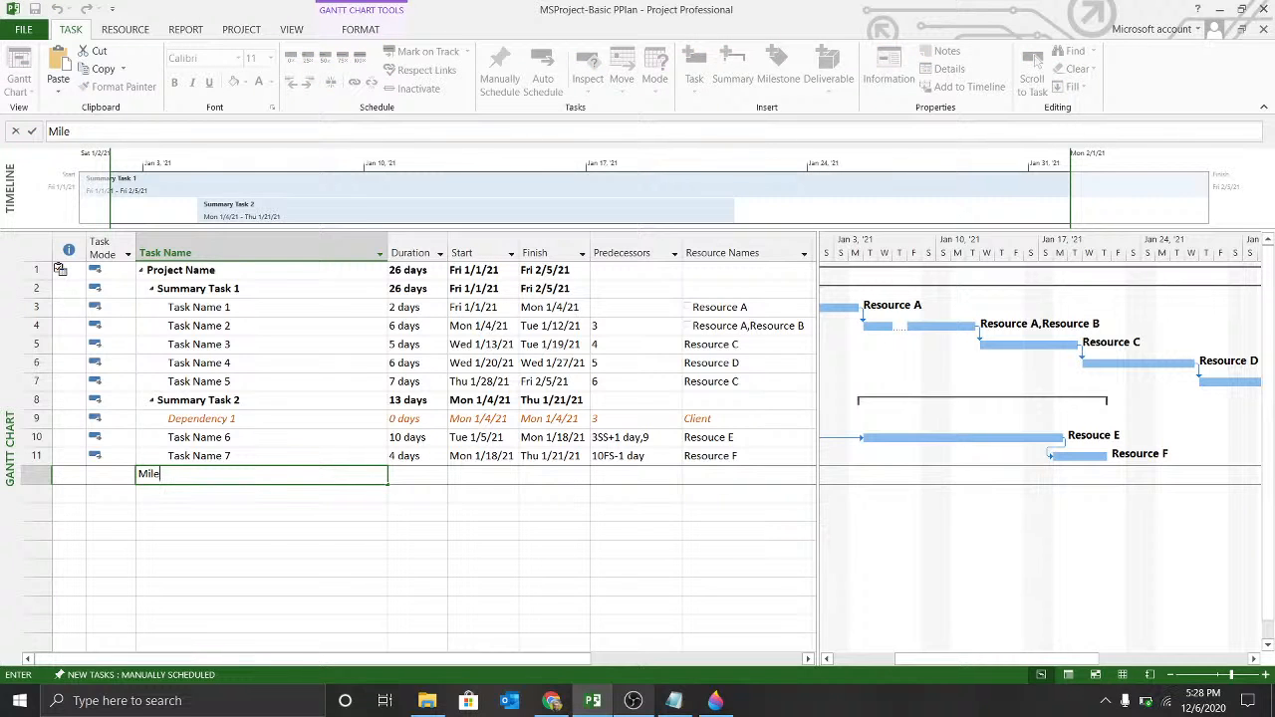
{"action": "type", "text": "tstone 1"}
{"action": "left_click", "coordinate": [250, 480]}
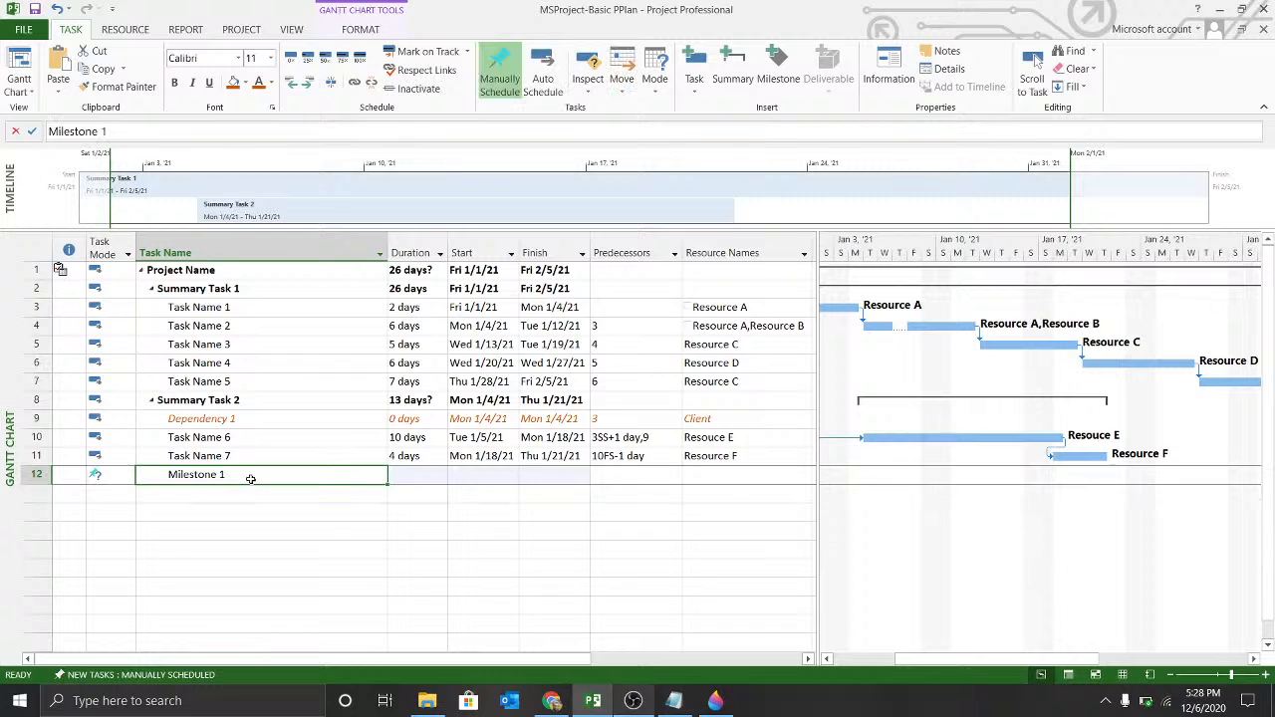
{"action": "left_click", "coordinate": [290, 83]}
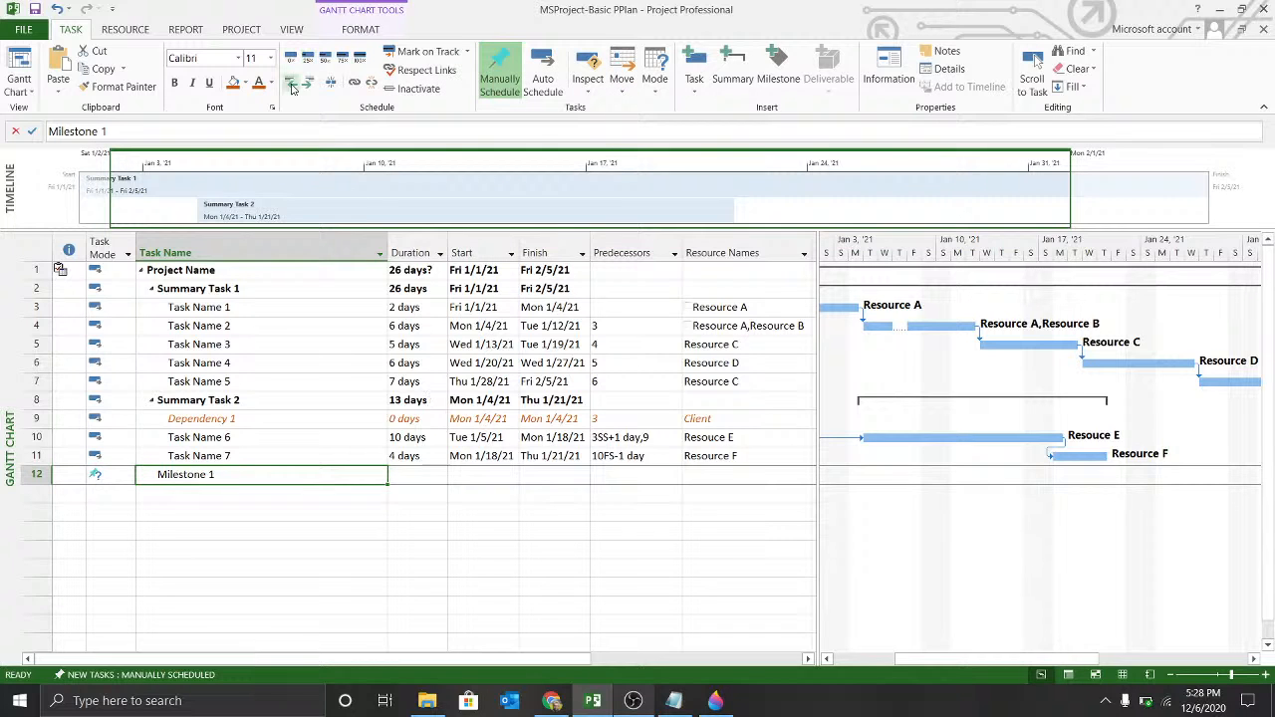
Step: Switch the task mode of Milestone 1 to Auto Scheduled
{"action": "left_click", "coordinate": [104, 474]}
{"action": "left_click", "coordinate": [126, 476]}
{"action": "left_click", "coordinate": [112, 501]}
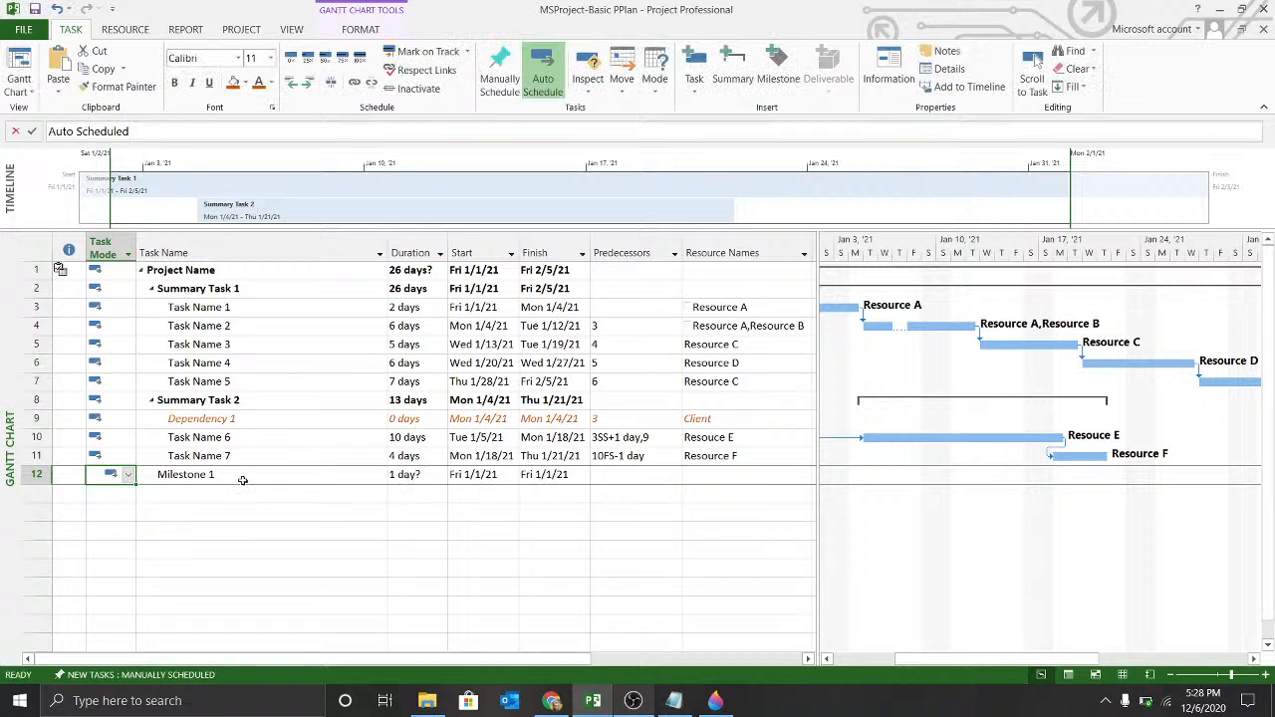
{"action": "left_click", "coordinate": [243, 478]}
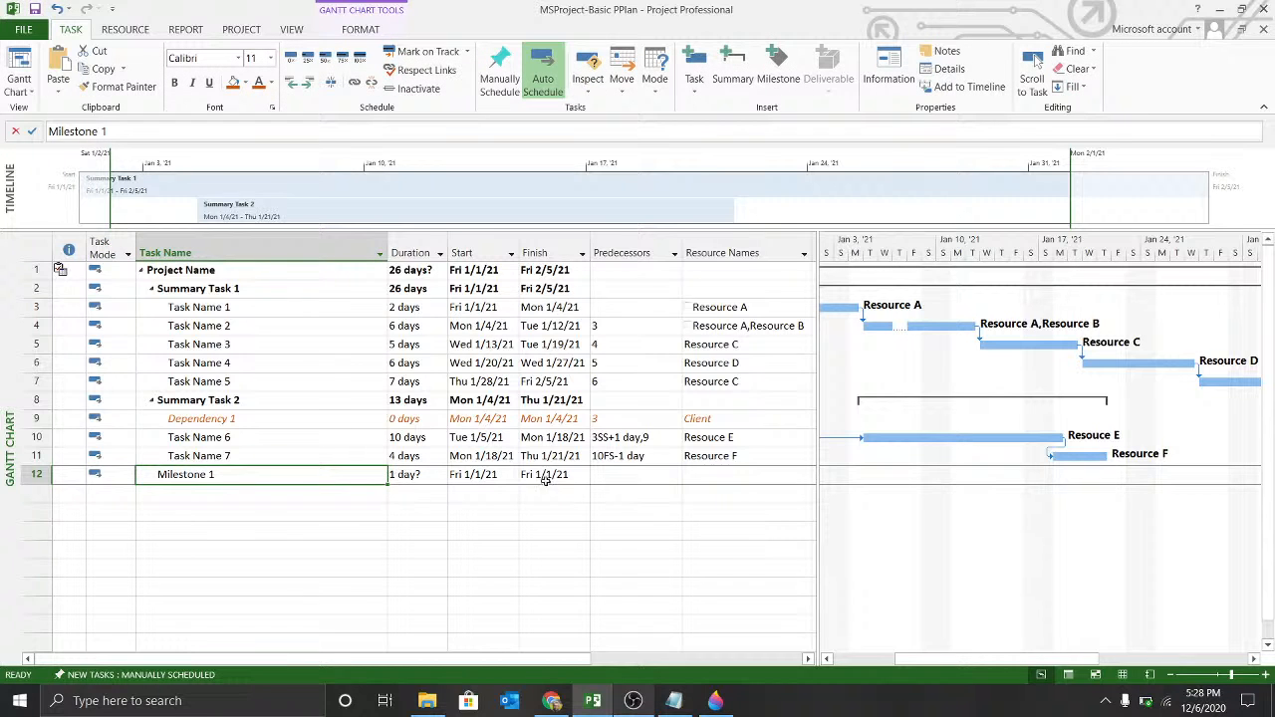
Step: Set the predecessors of Milestone 1 to "2,8" so it follows both summary tasks
{"action": "left_click", "coordinate": [667, 480]}
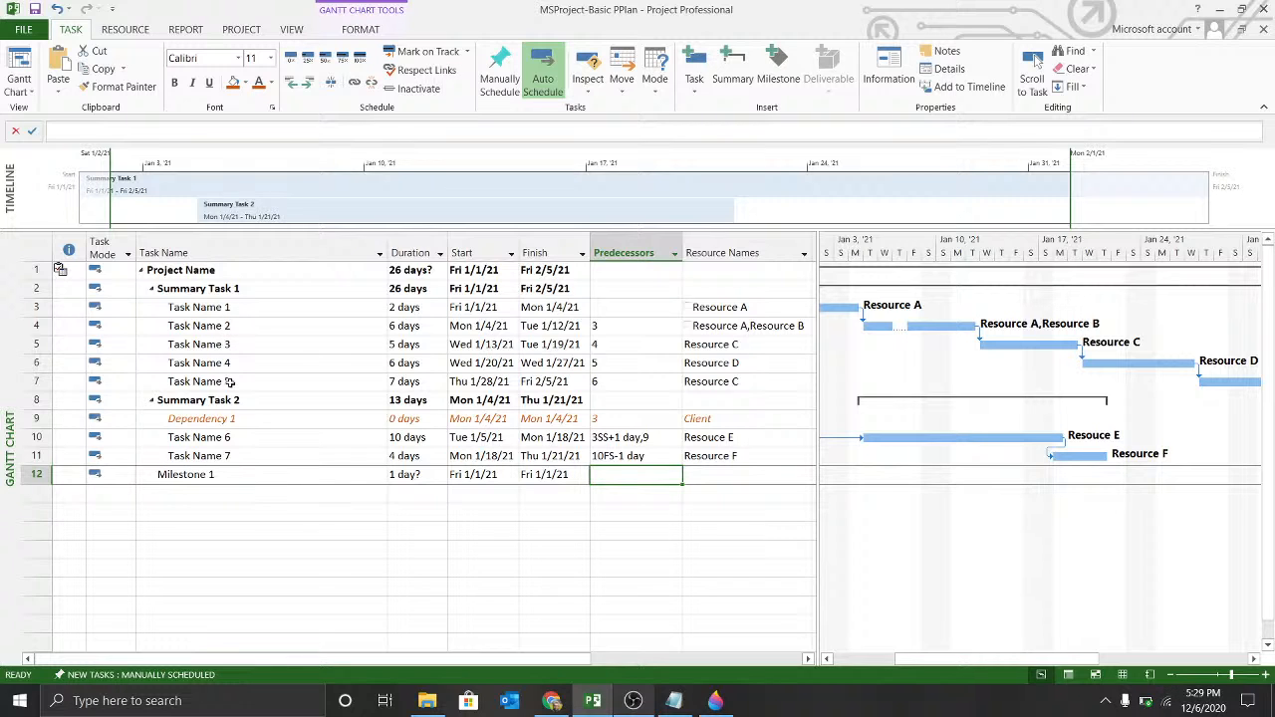
{"action": "left_click", "coordinate": [197, 133]}
{"action": "type", "text": "2,"}
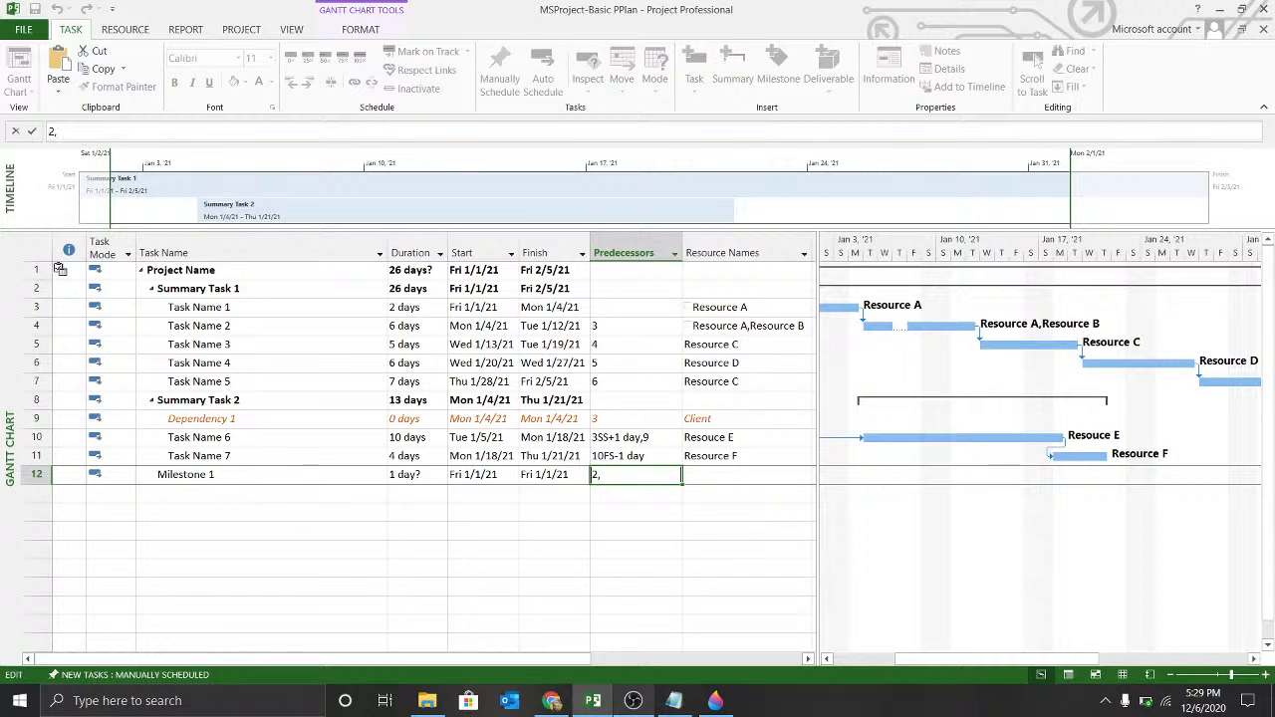
{"action": "type", "text": "8"}
{"action": "key", "text": "Return"}
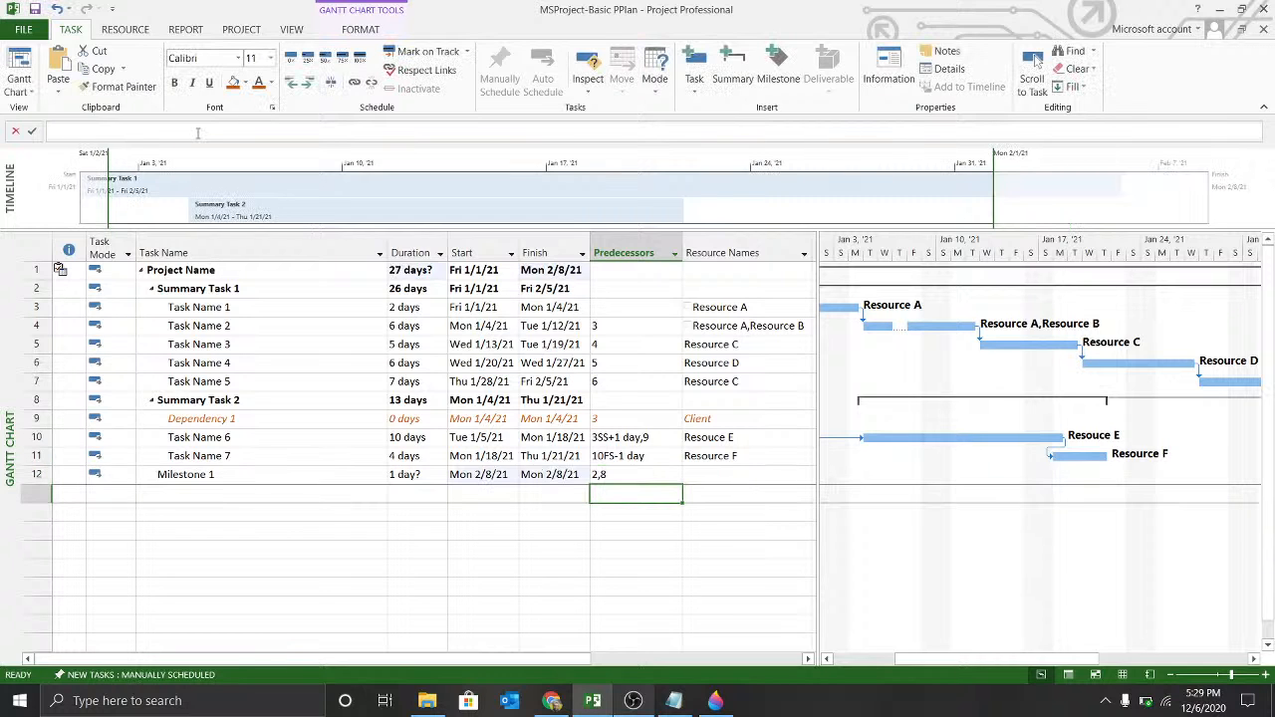
{"action": "key", "text": "Up"}
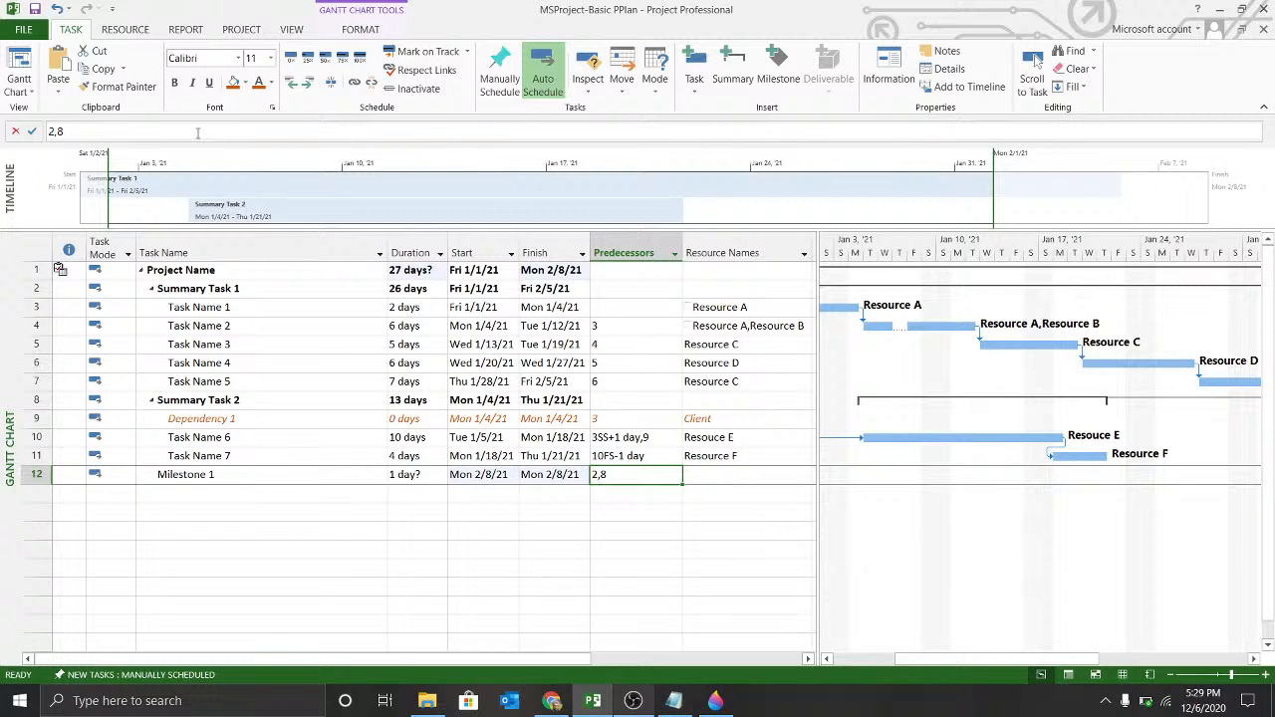